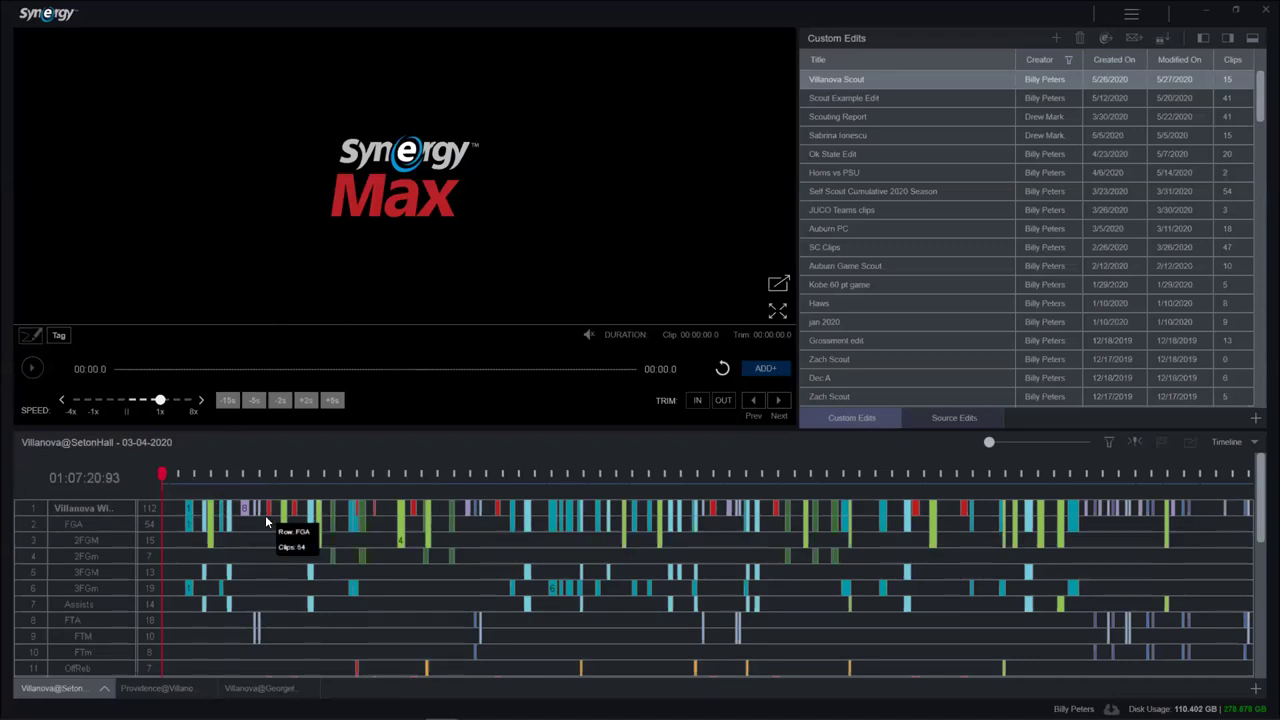
Open the Villanova Scout custom edit
mouse_move(189, 505)
left_click(860, 79)
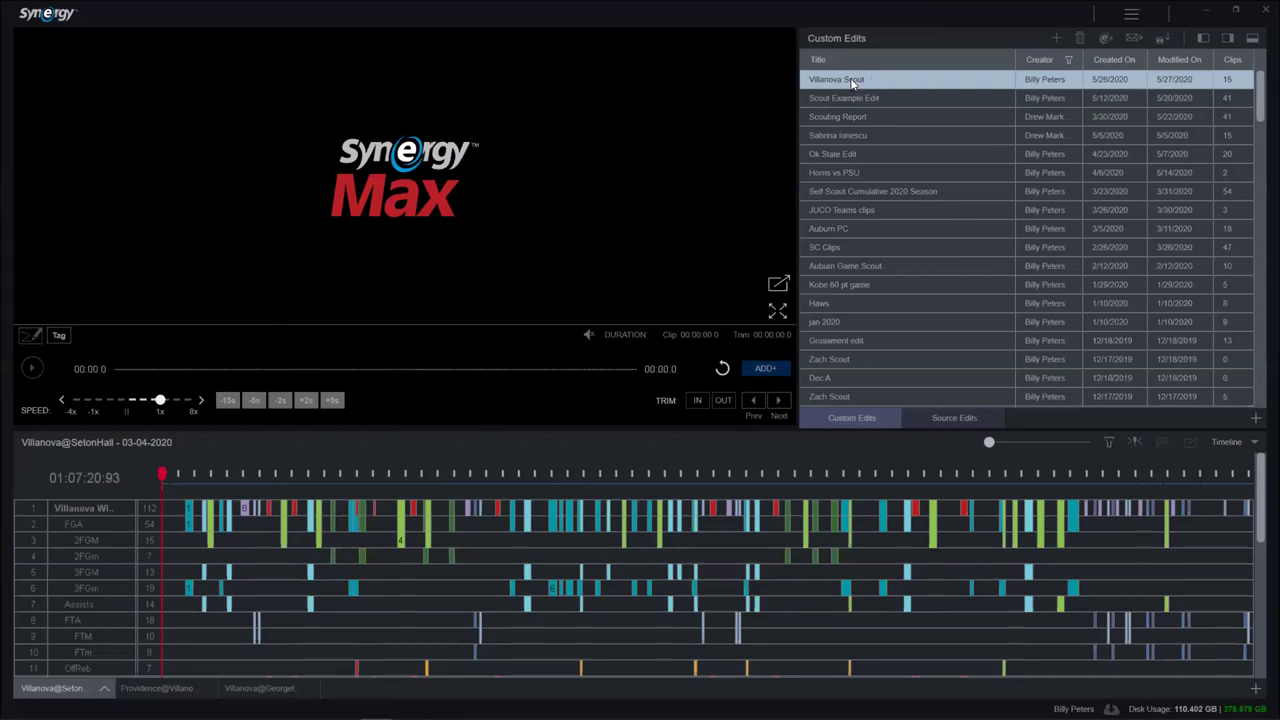
double_click(852, 80)
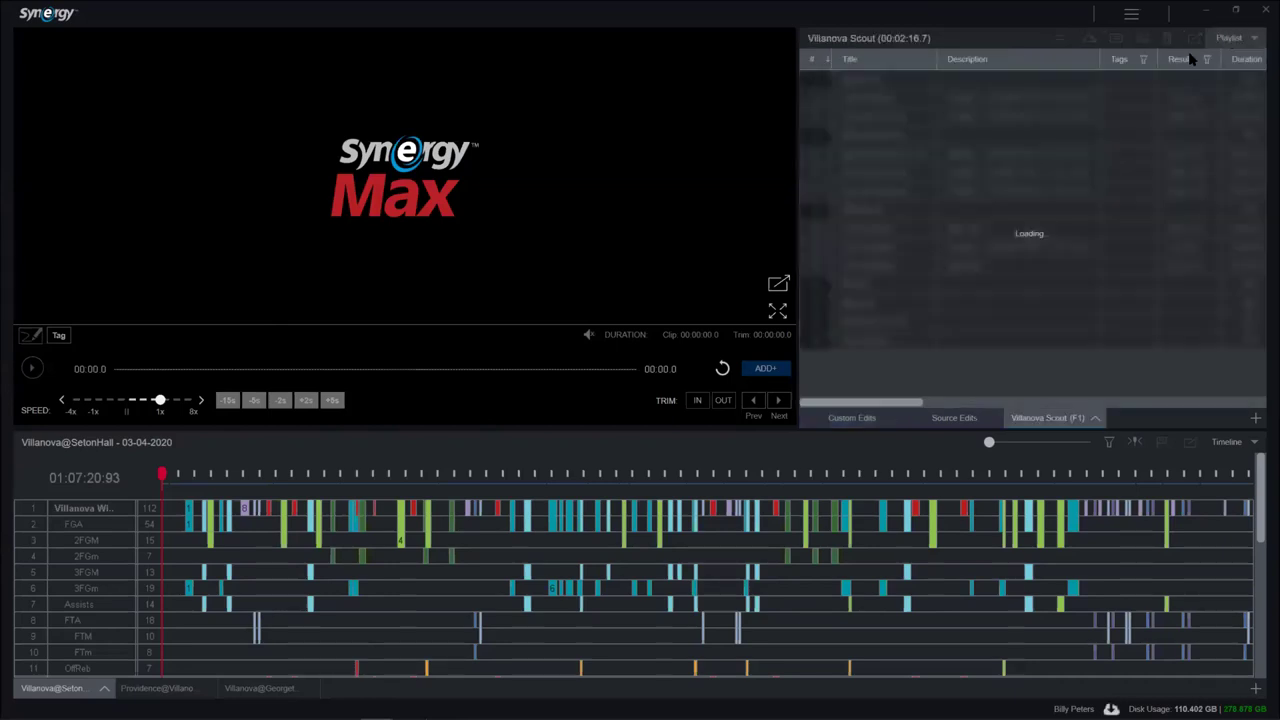
Look through the clips and group title rows in the Villanova Scout playlist
left_click(875, 110)
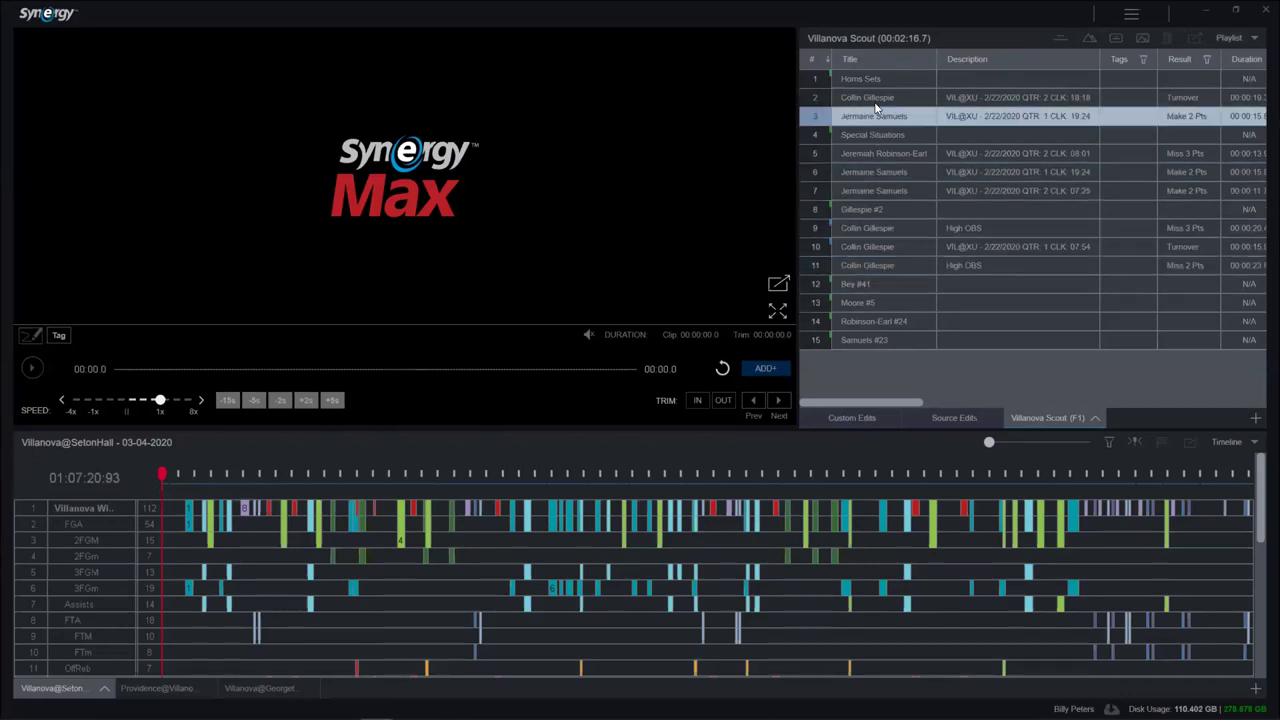
left_click(886, 191)
left_click(890, 247)
left_click(890, 155)
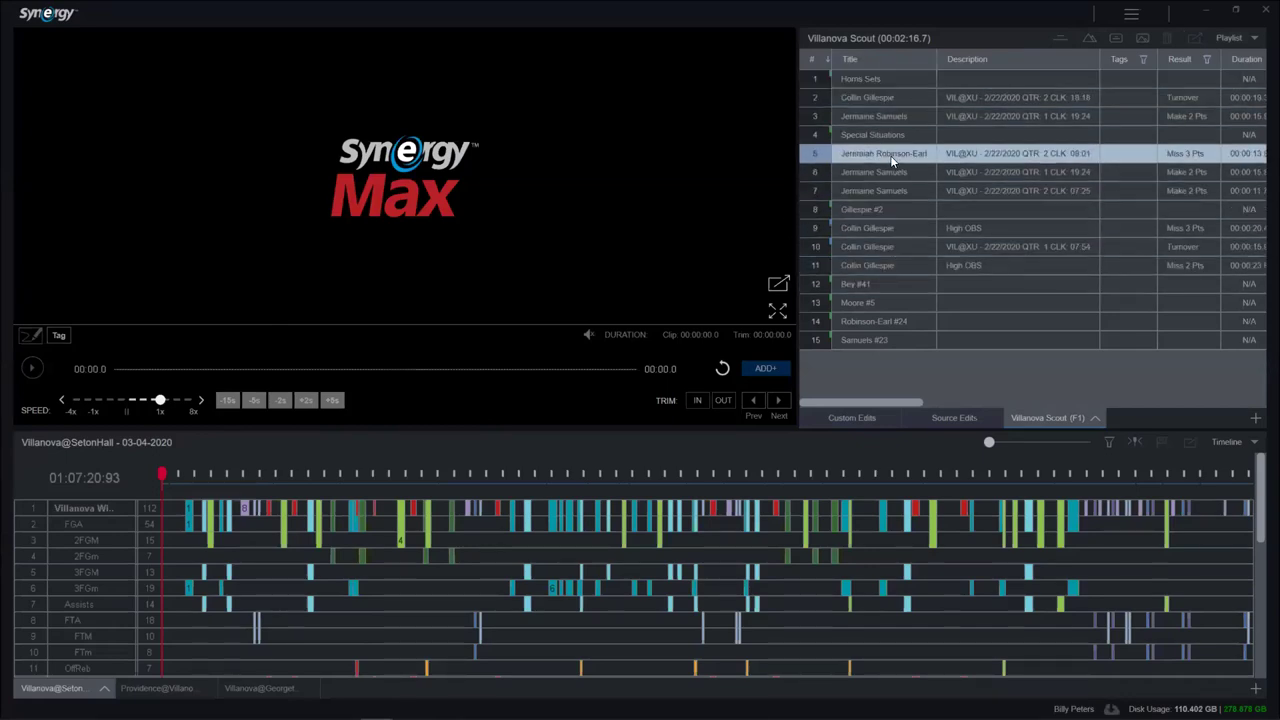
left_click(873, 116)
left_click(872, 135)
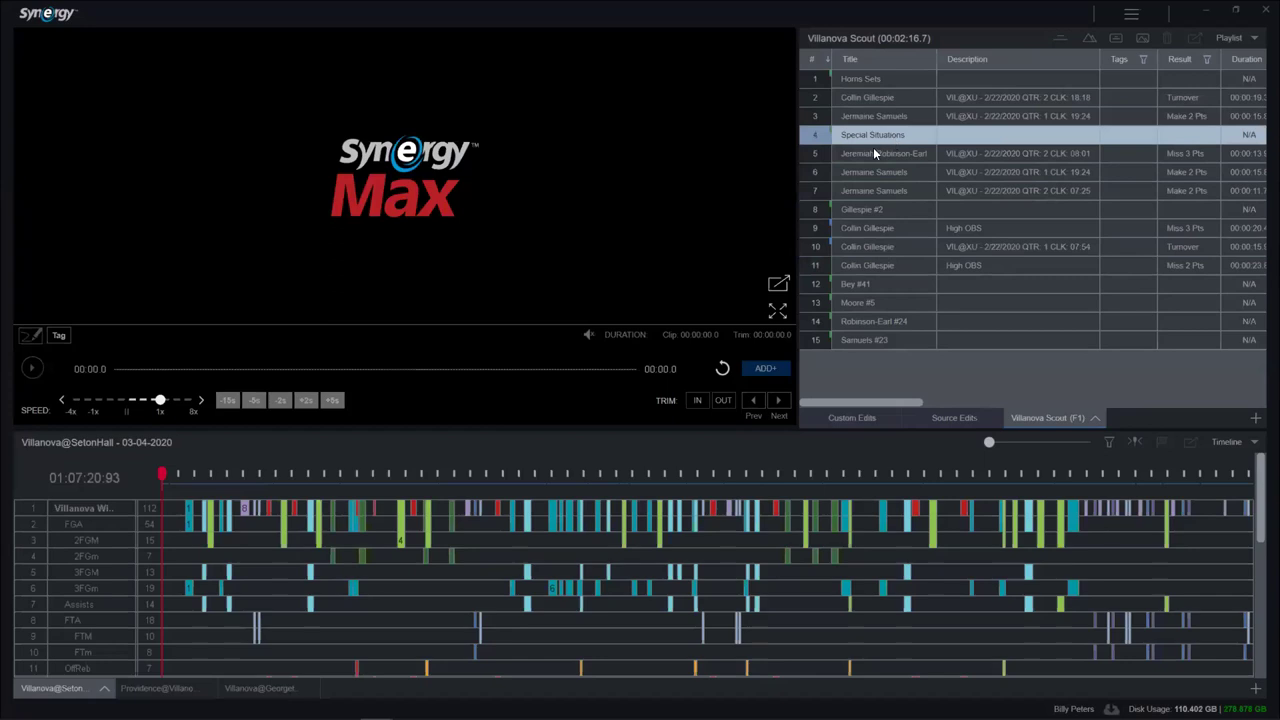
left_click(880, 156)
left_click(1180, 97)
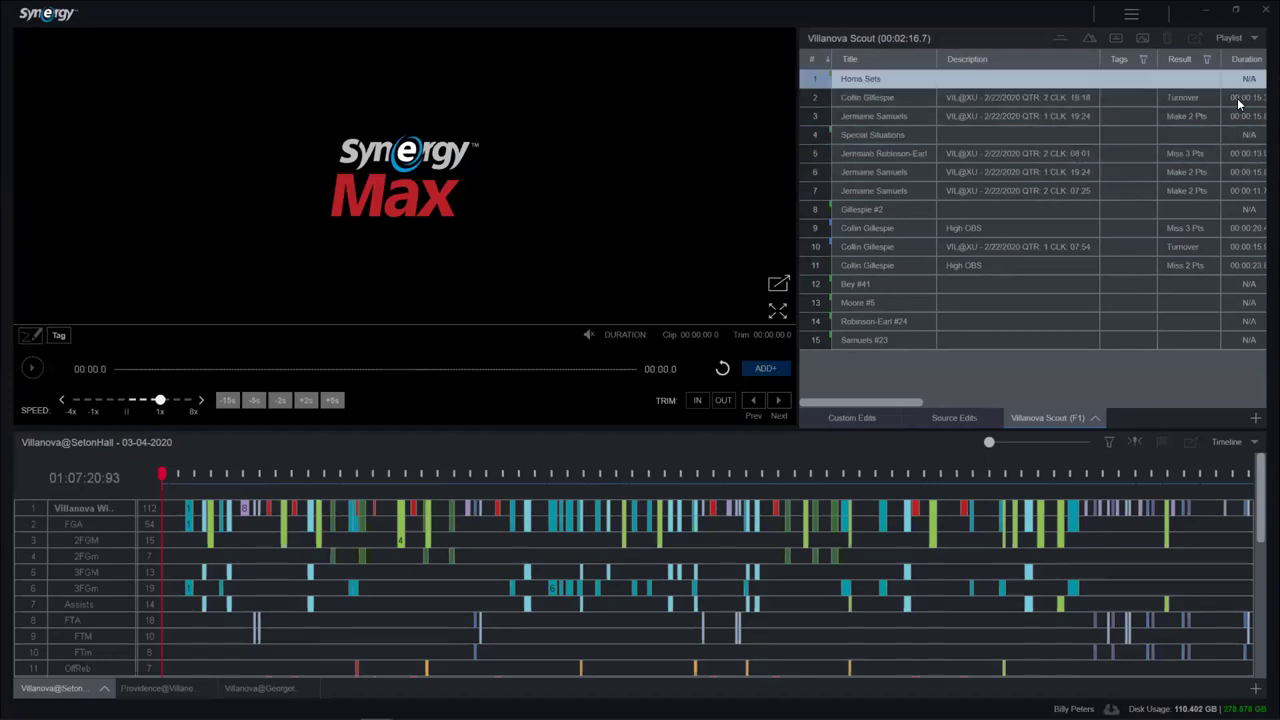
Show the edit in Sequencer view, and add the first clip of the game's top Villanova row to the Special Situations row
left_click(1231, 40)
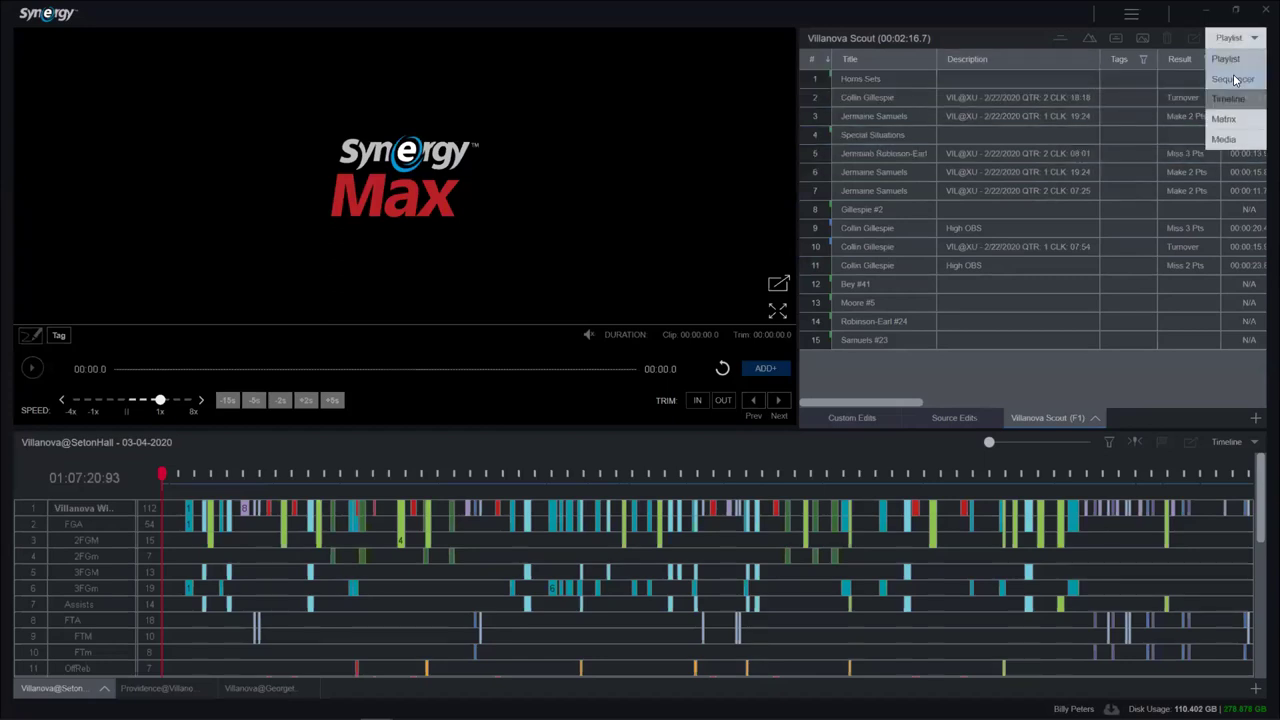
left_click(1233, 74)
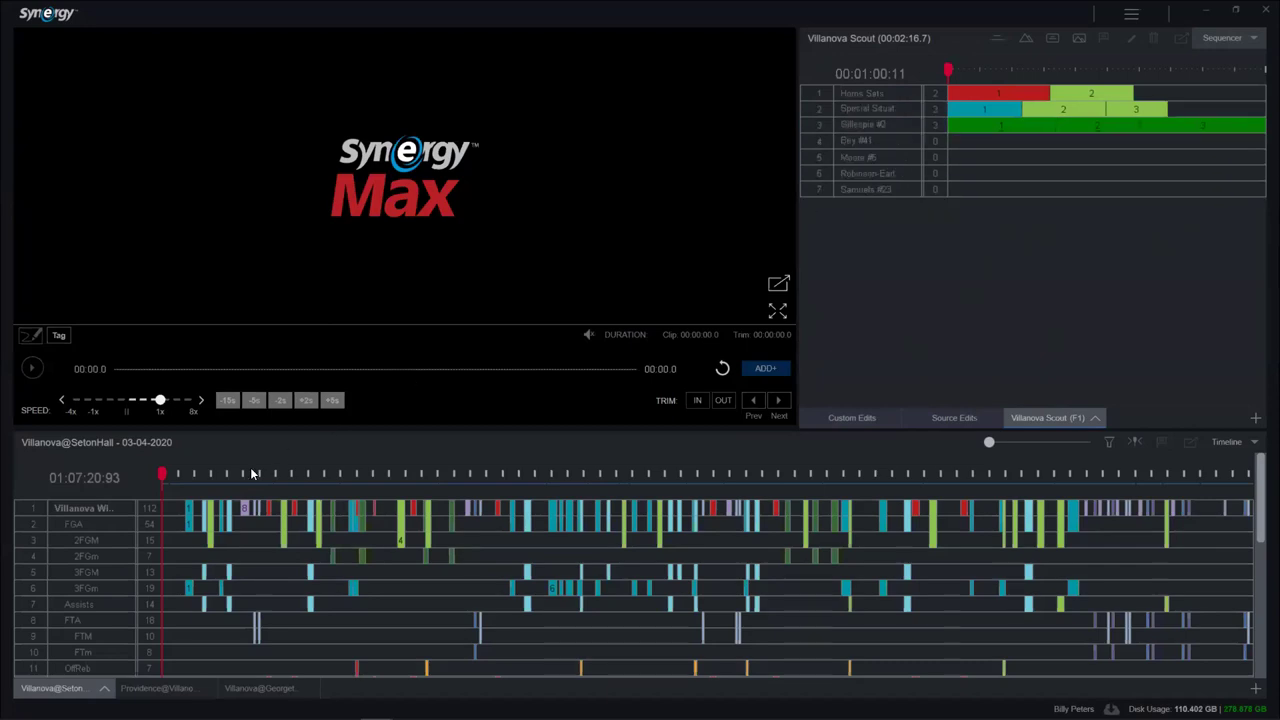
left_click(188, 510)
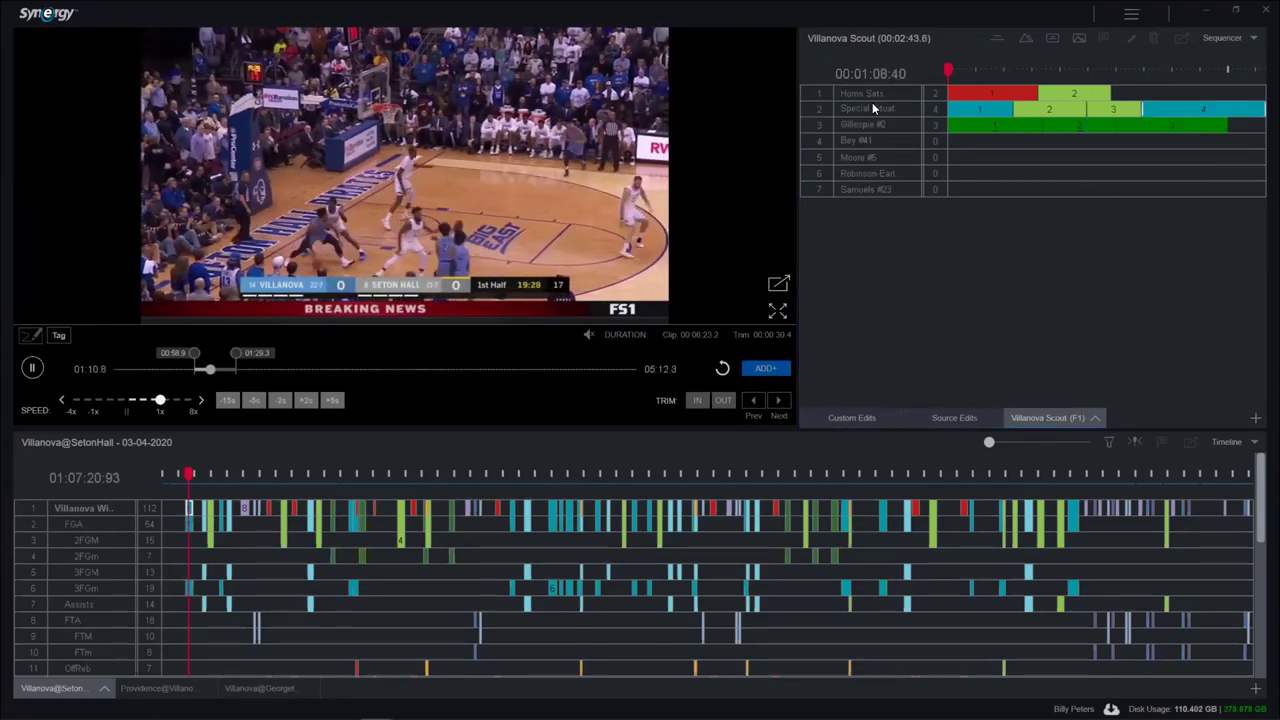
left_click(862, 109)
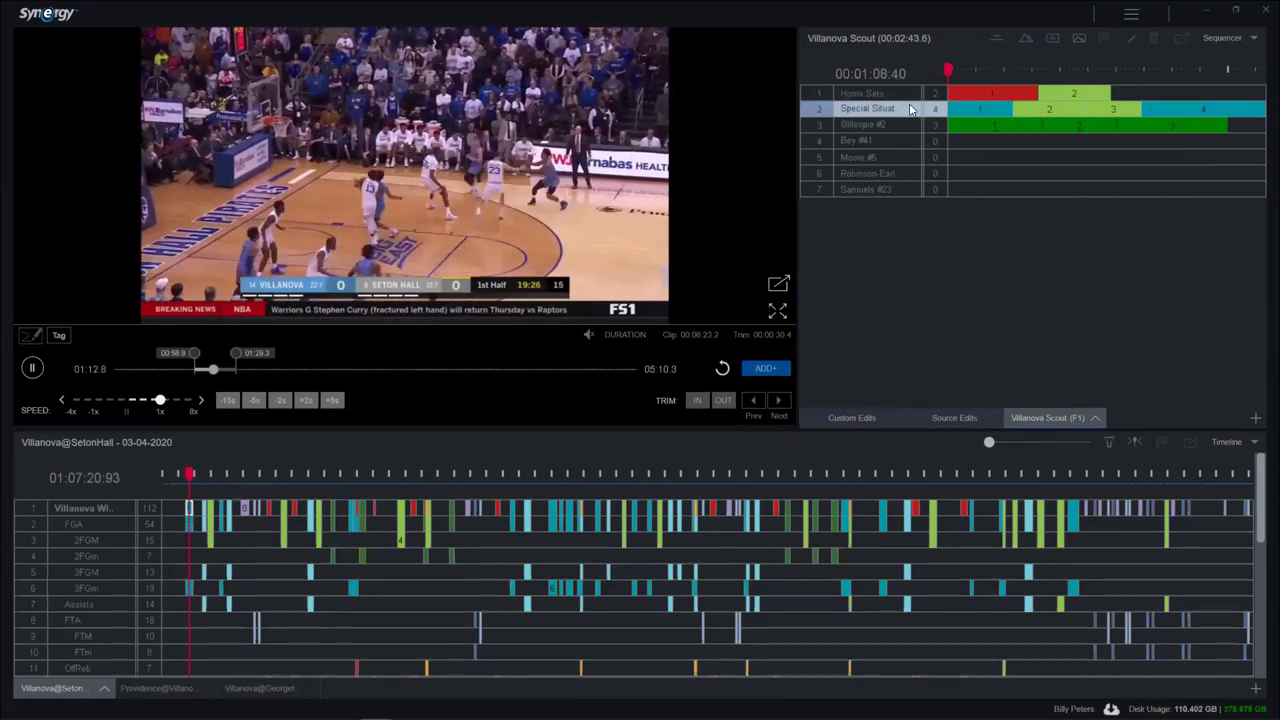
left_click(33, 370)
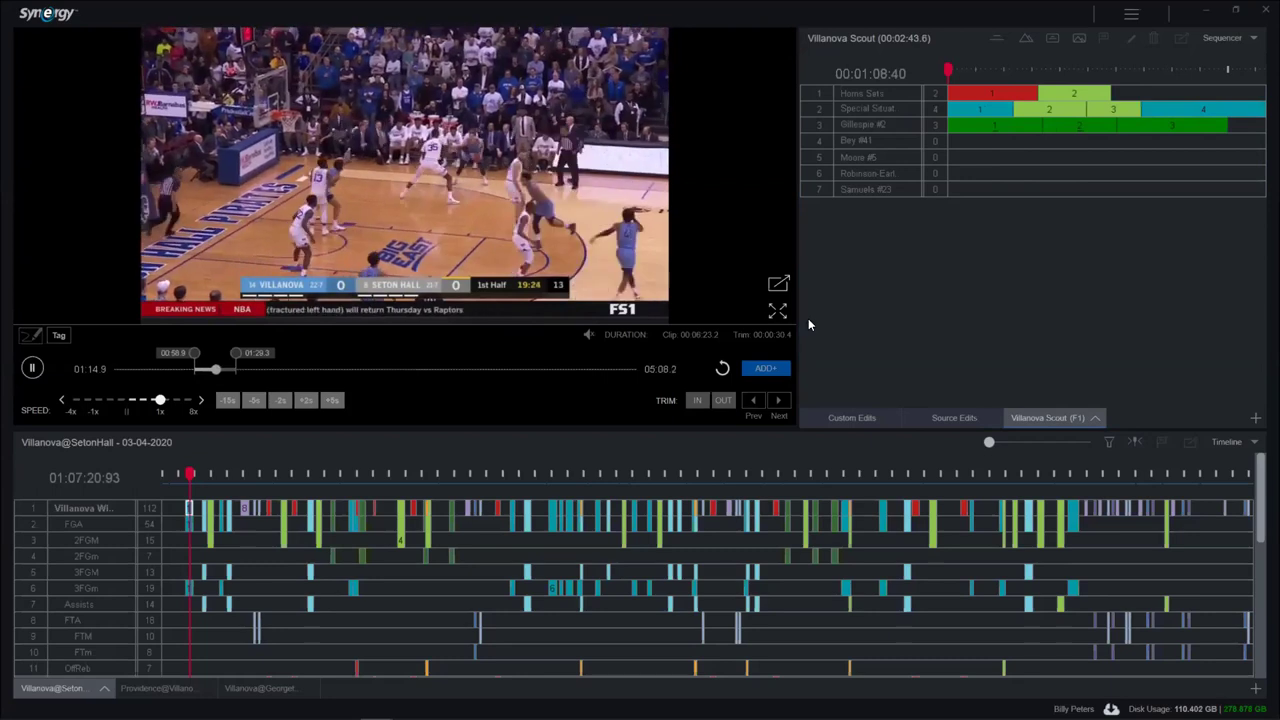
Add a group text slide titled Hammer Series to the Villanova Scout edit
left_click(1055, 38)
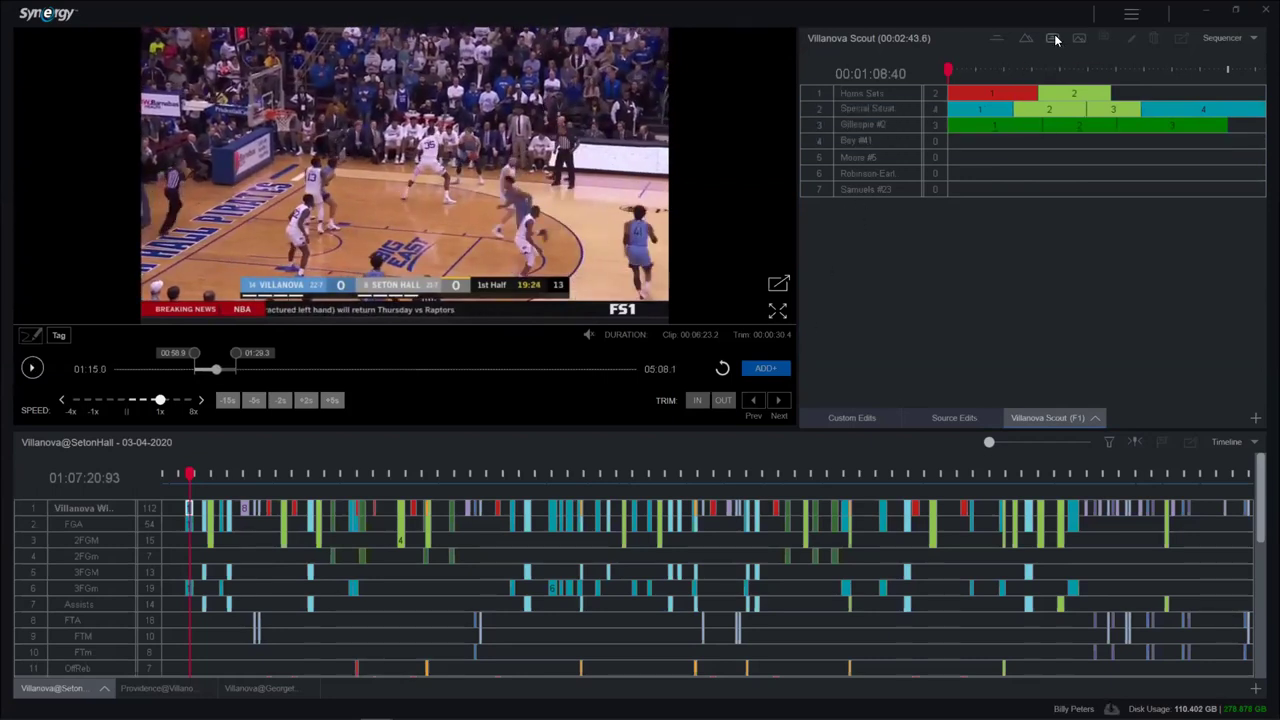
left_click(633, 330)
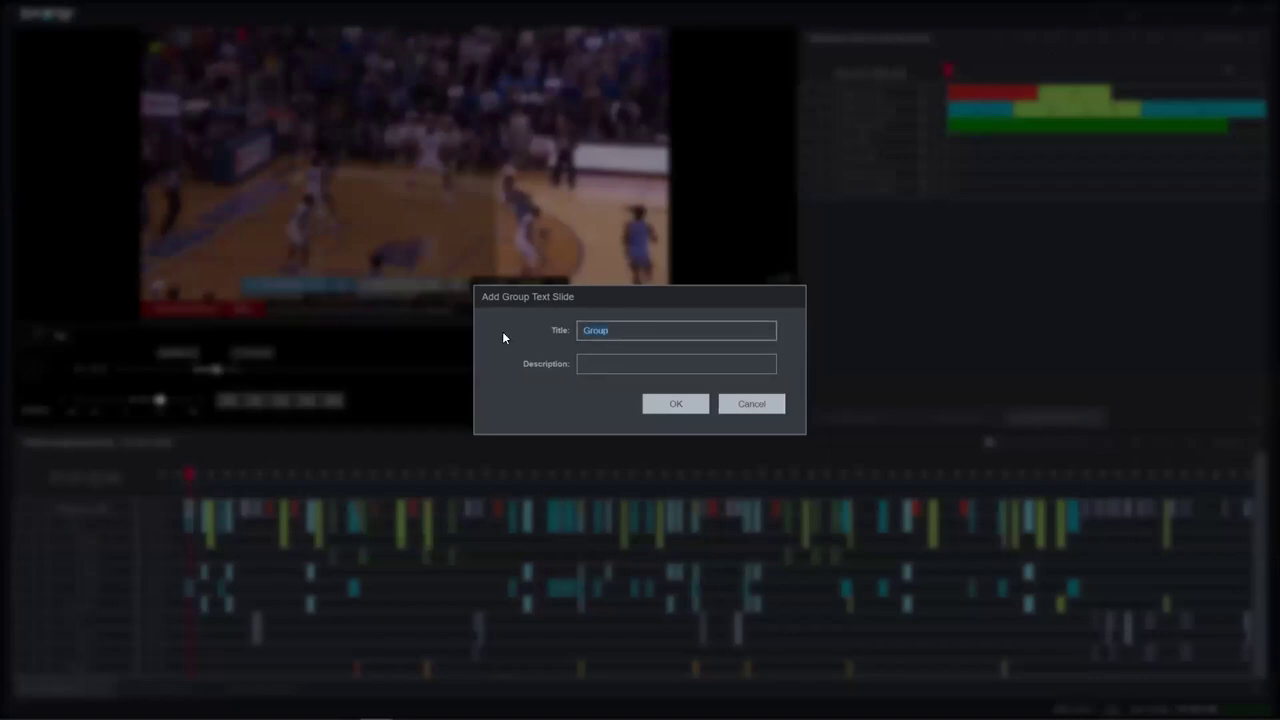
type("Hammer Series")
left_click(668, 408)
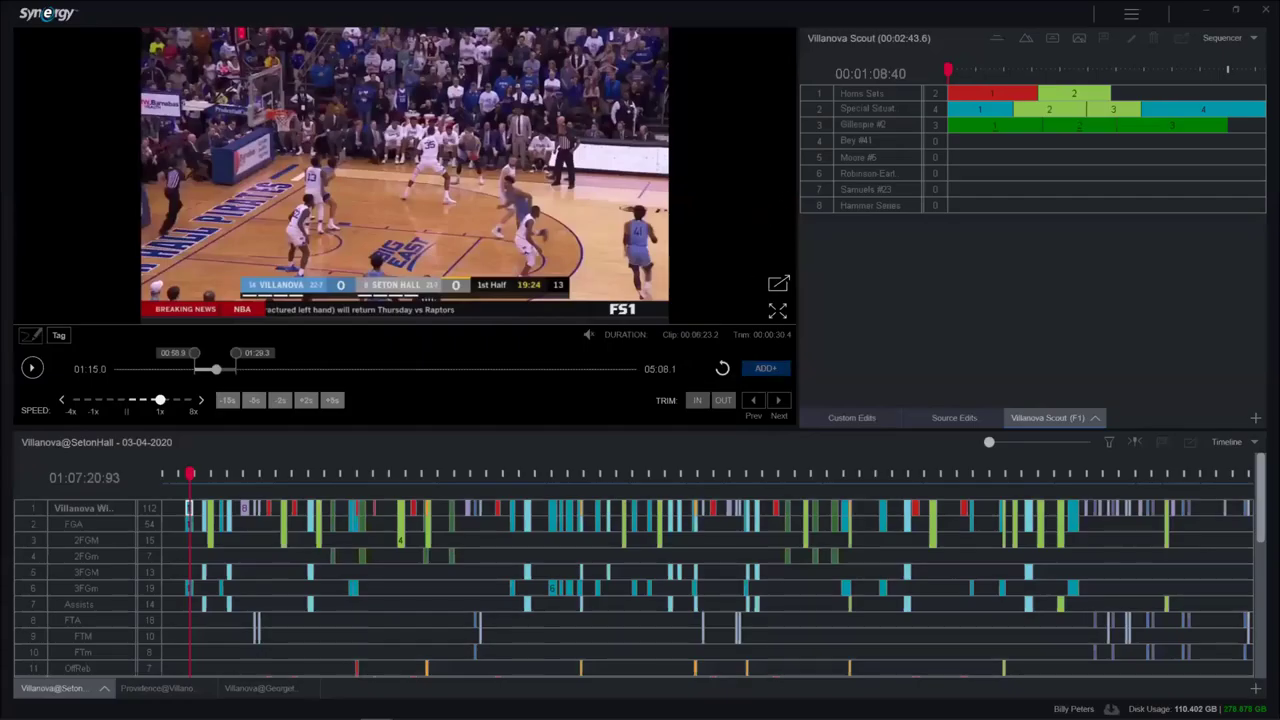
Move the Hammer Series row up to position 2, directly below the Horns Sets row
left_click(808, 206)
left_click_drag(809, 210, 822, 112)
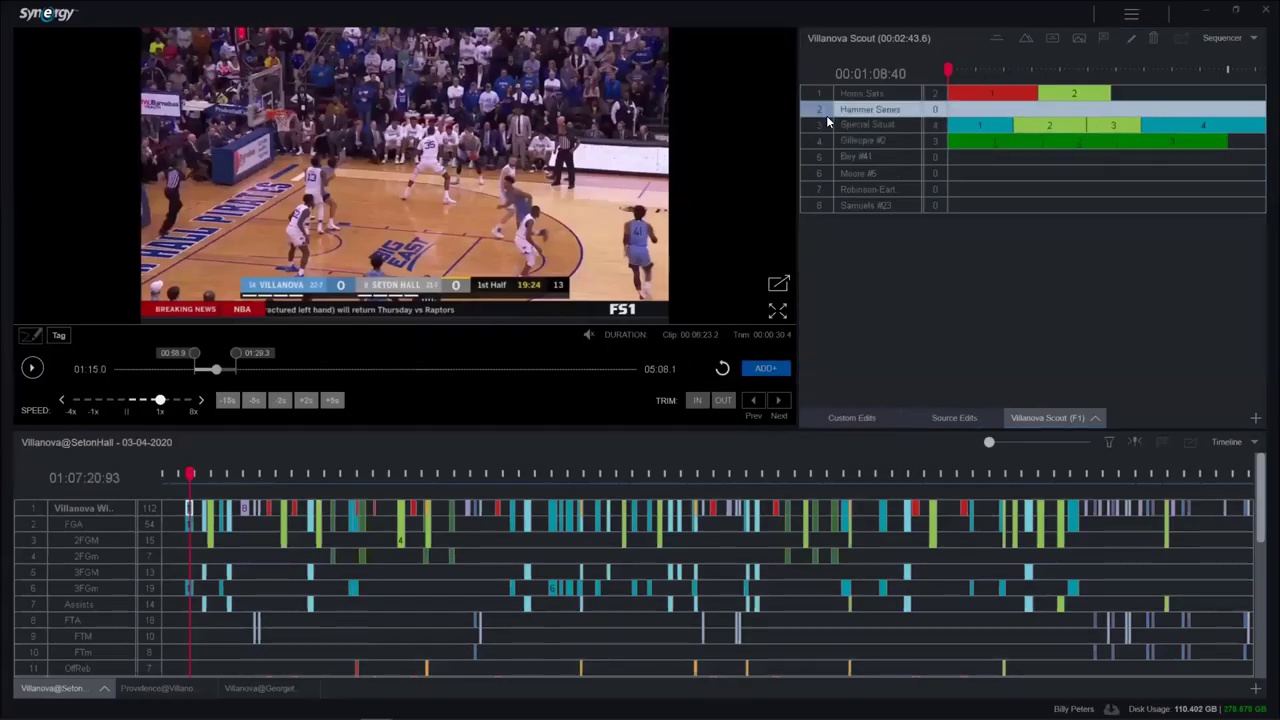
left_click(838, 104)
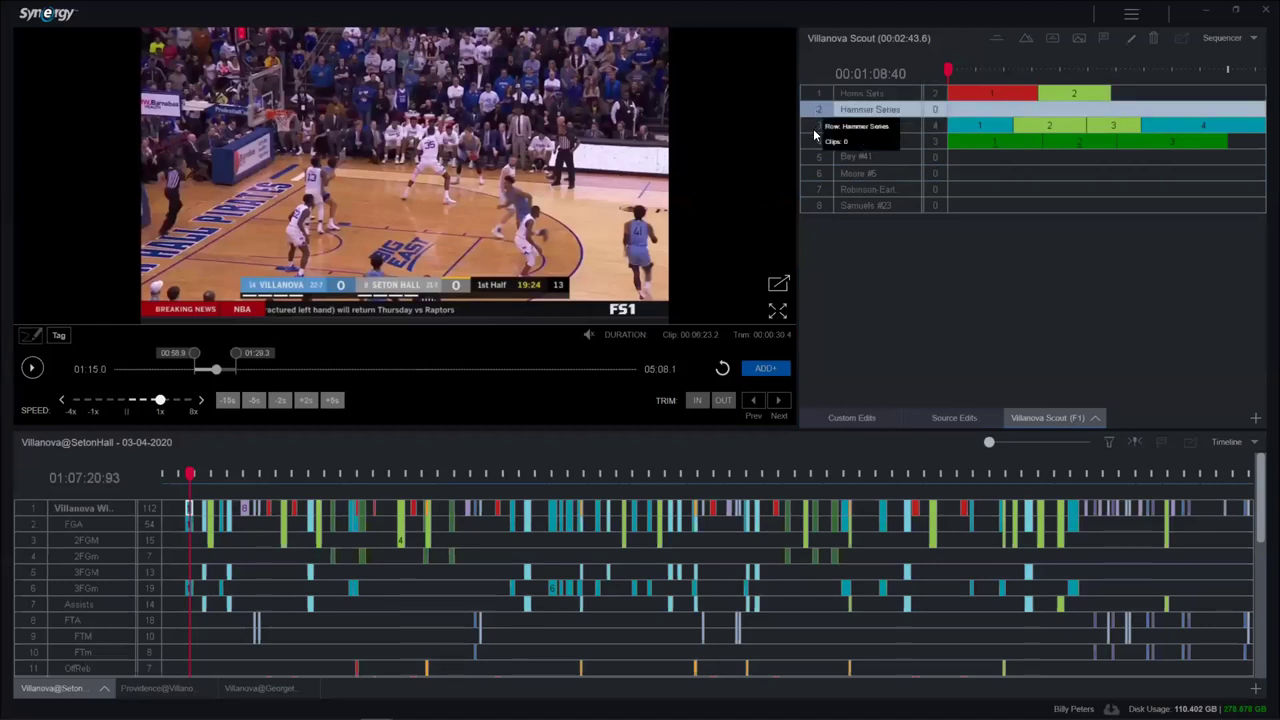
left_click(830, 124)
left_click(816, 156)
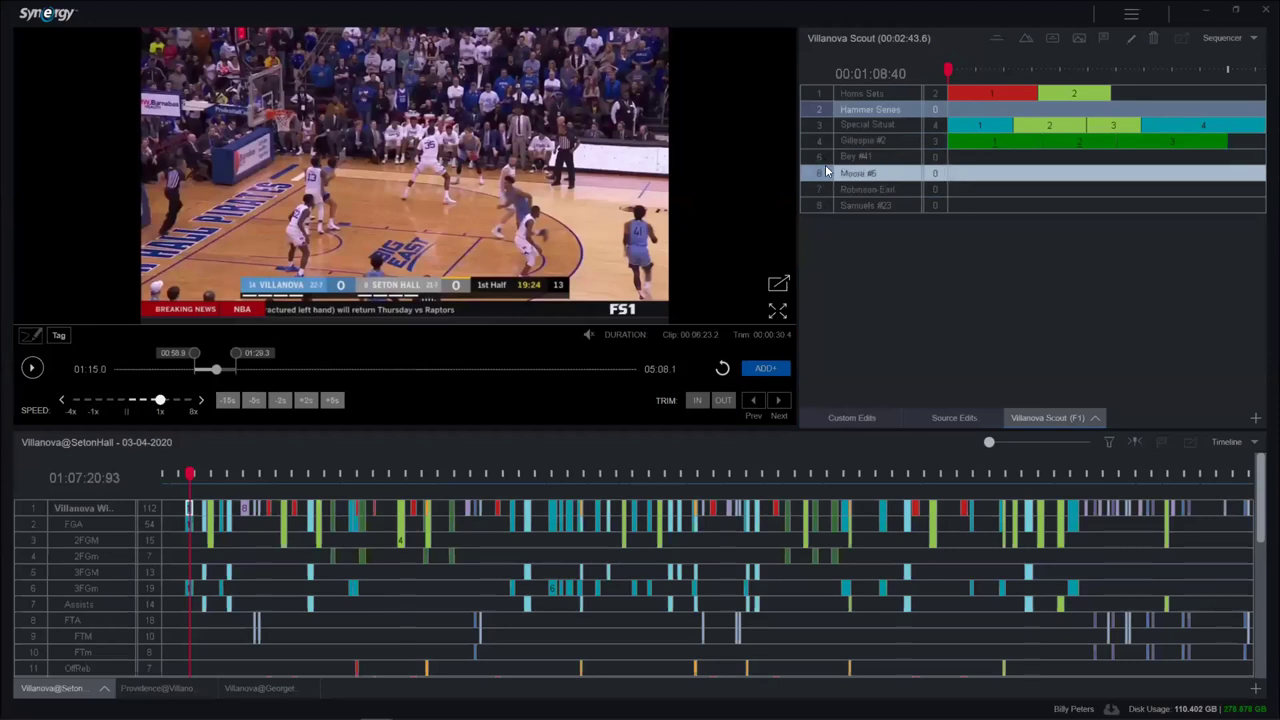
right_click(826, 172)
left_click(855, 196)
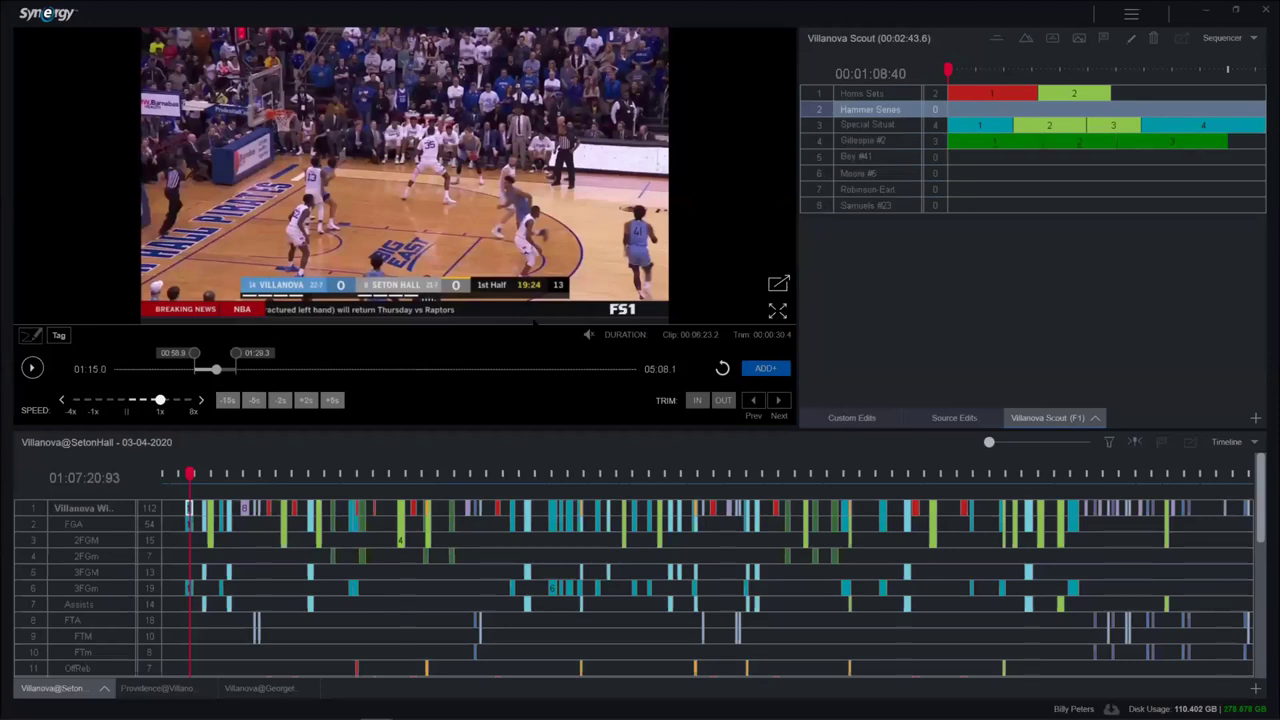
View the timelines of the other two open Villanova games, and return to the Villanova@SetonHall timeline
left_click(140, 688)
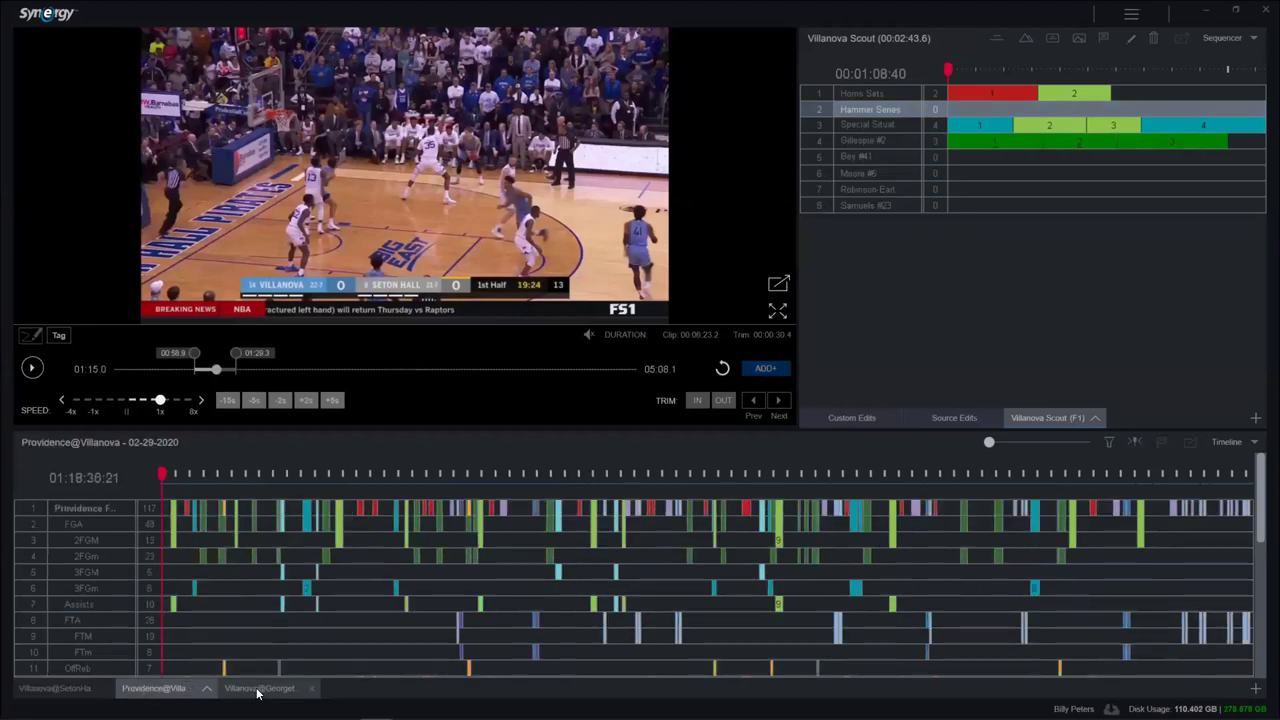
left_click(257, 688)
left_click(89, 689)
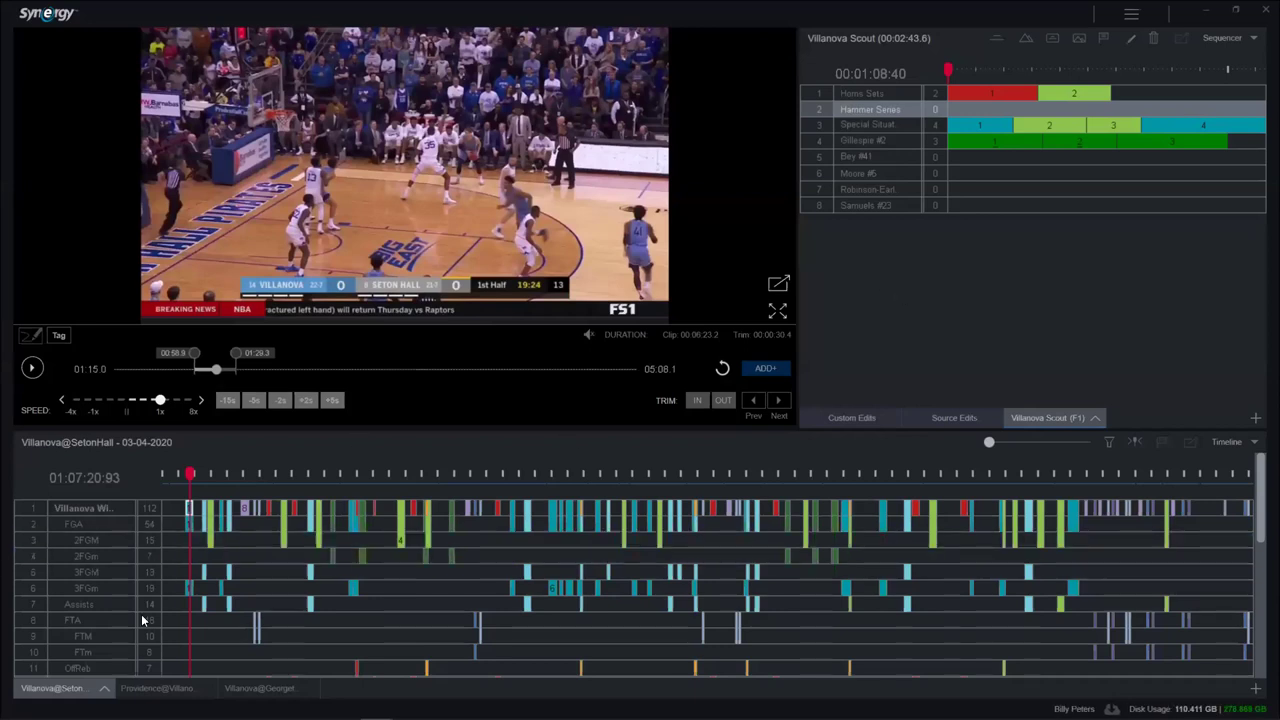
Add the whole OffReb row of the Villanova@SetonHall timeline to the Villanova Scout edit as its own row
double_click(37, 668)
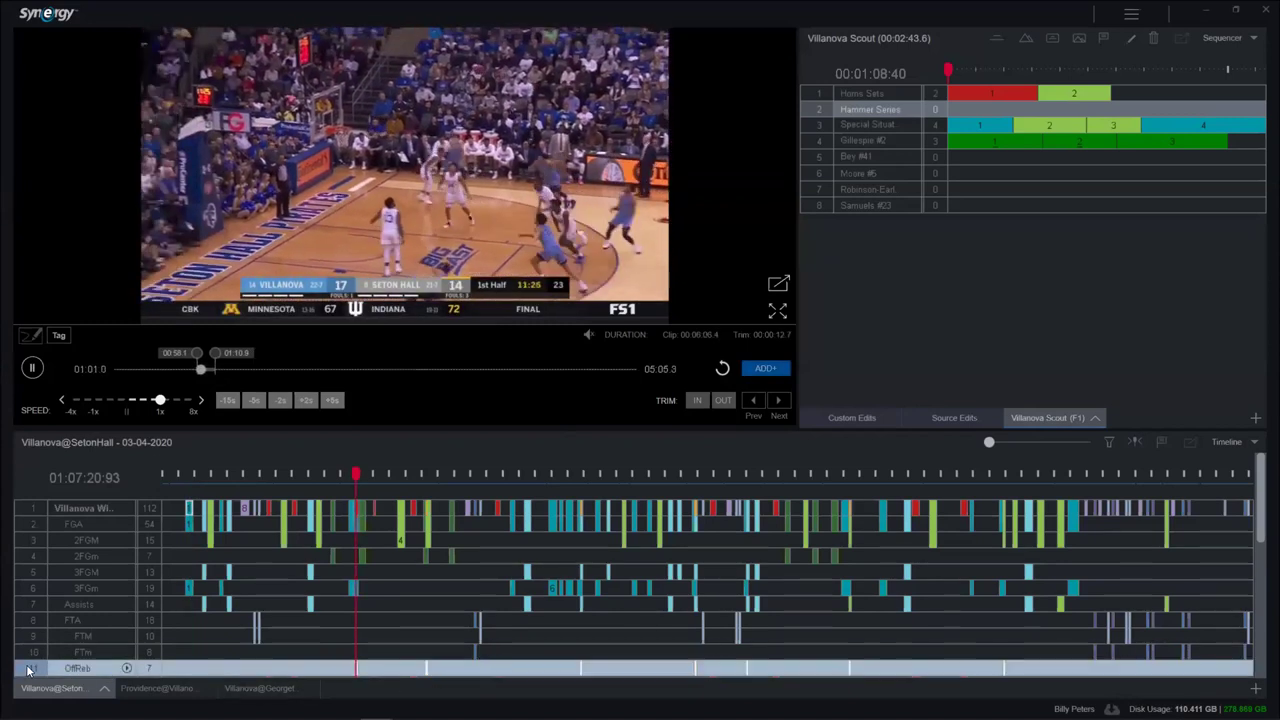
left_click_drag(327, 449, 846, 300)
left_click(868, 124)
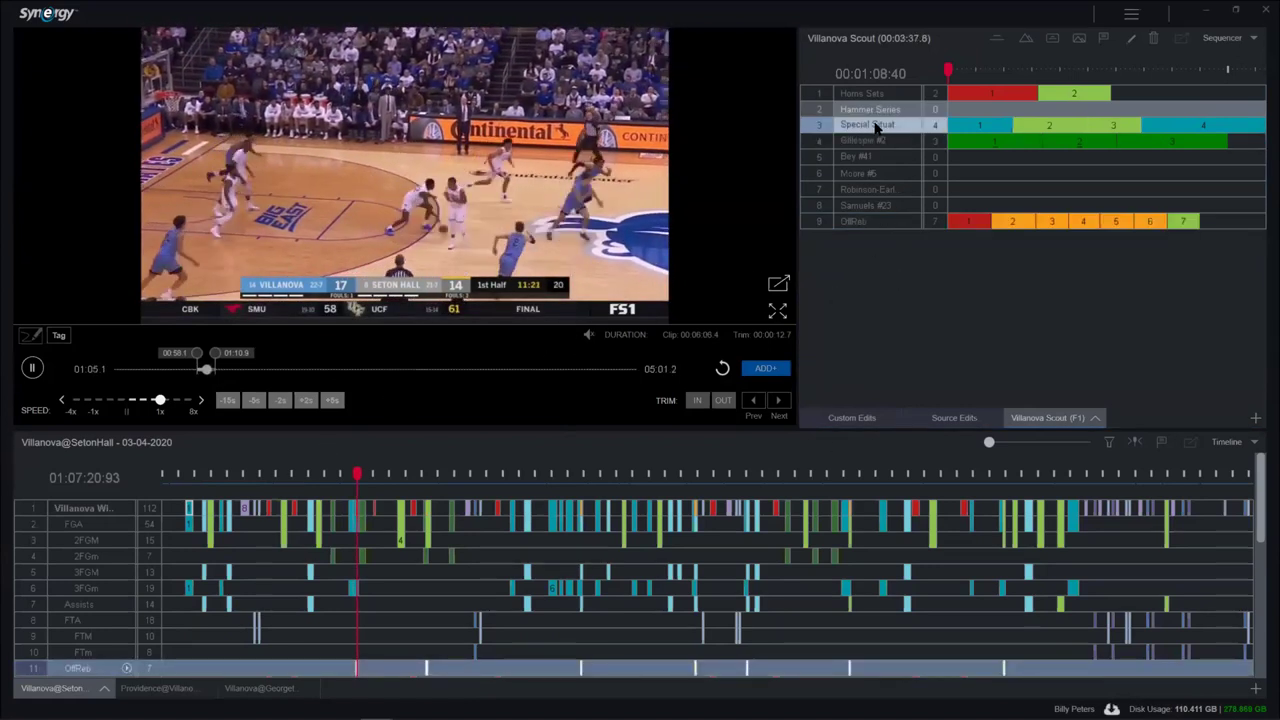
left_click(854, 221)
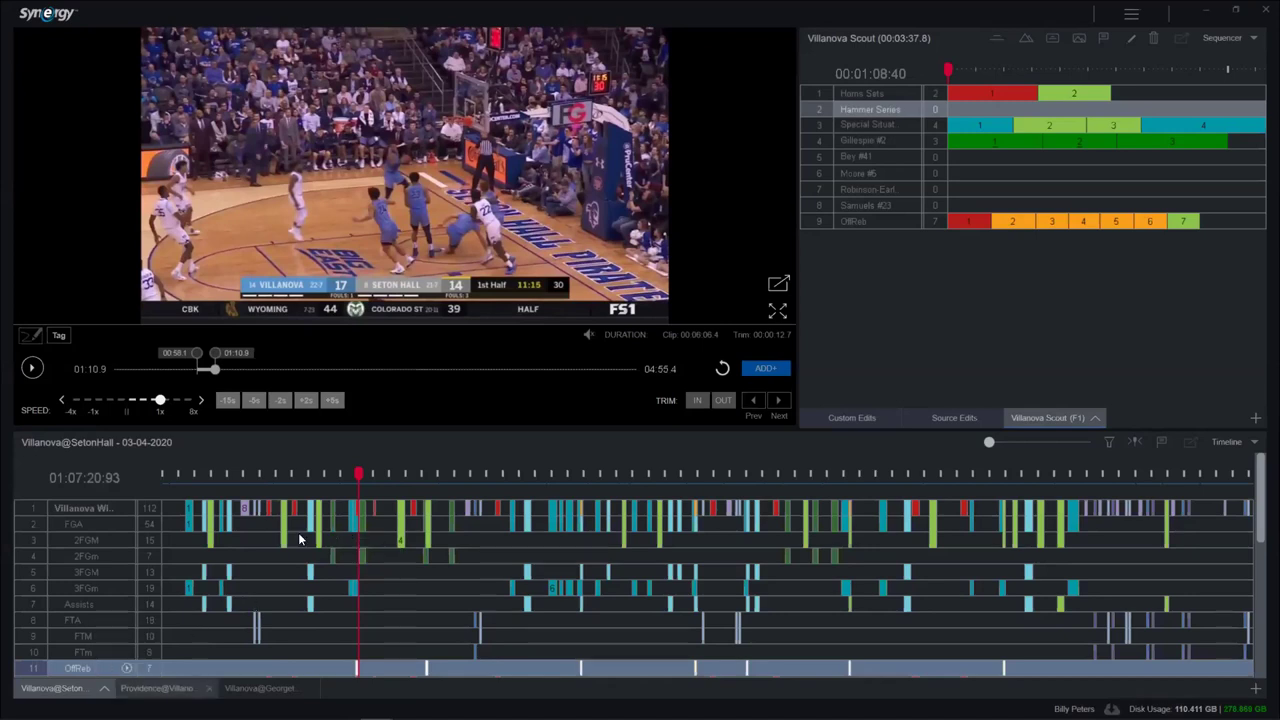
left_click(882, 157)
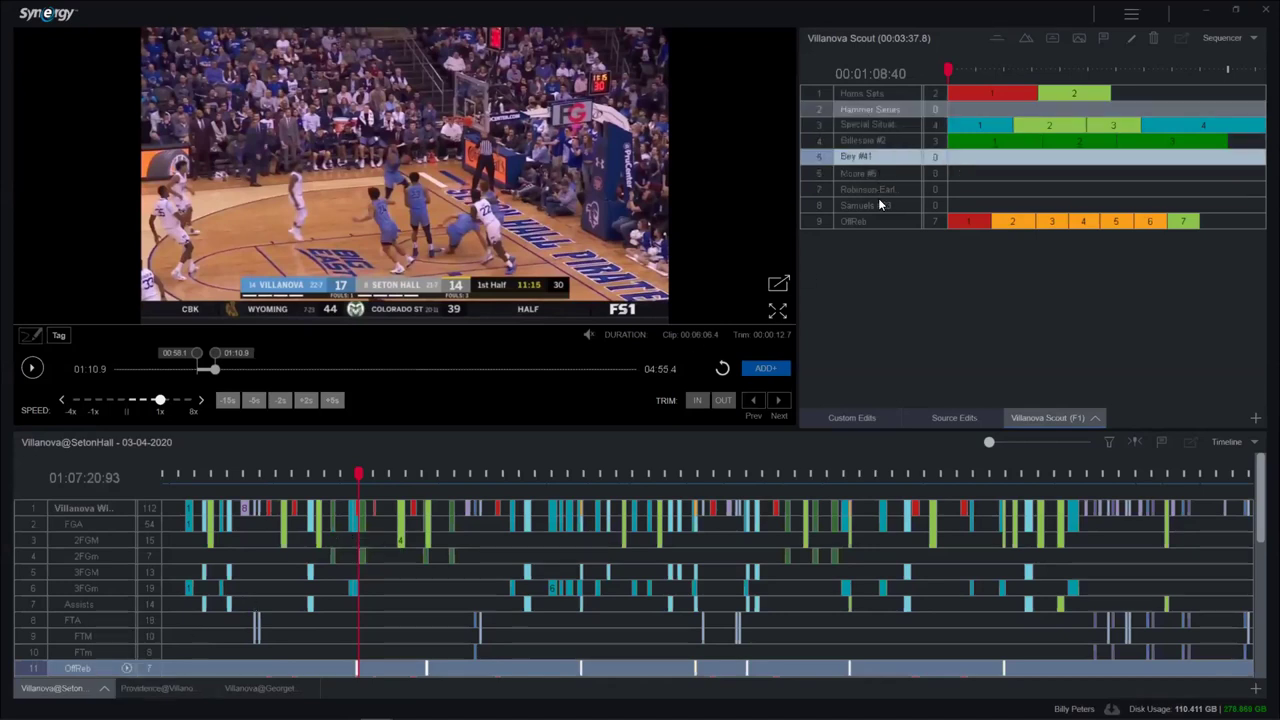
left_click(880, 204)
key("Up")
key("Up")
key("Up")
key("Up")
left_click(877, 160)
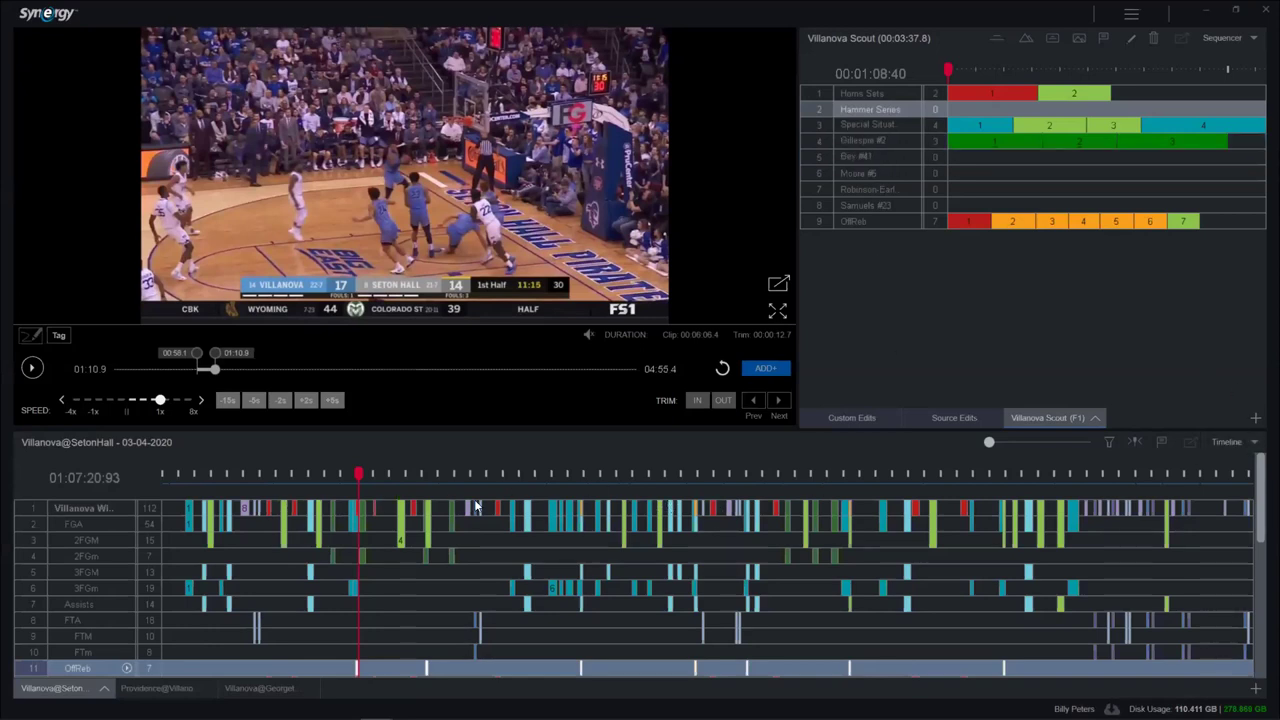
Switch the game to Matrix view and add Gillespie's P&R Ball Handler clips to the Villanova Scout edit as a new group
left_click(1230, 442)
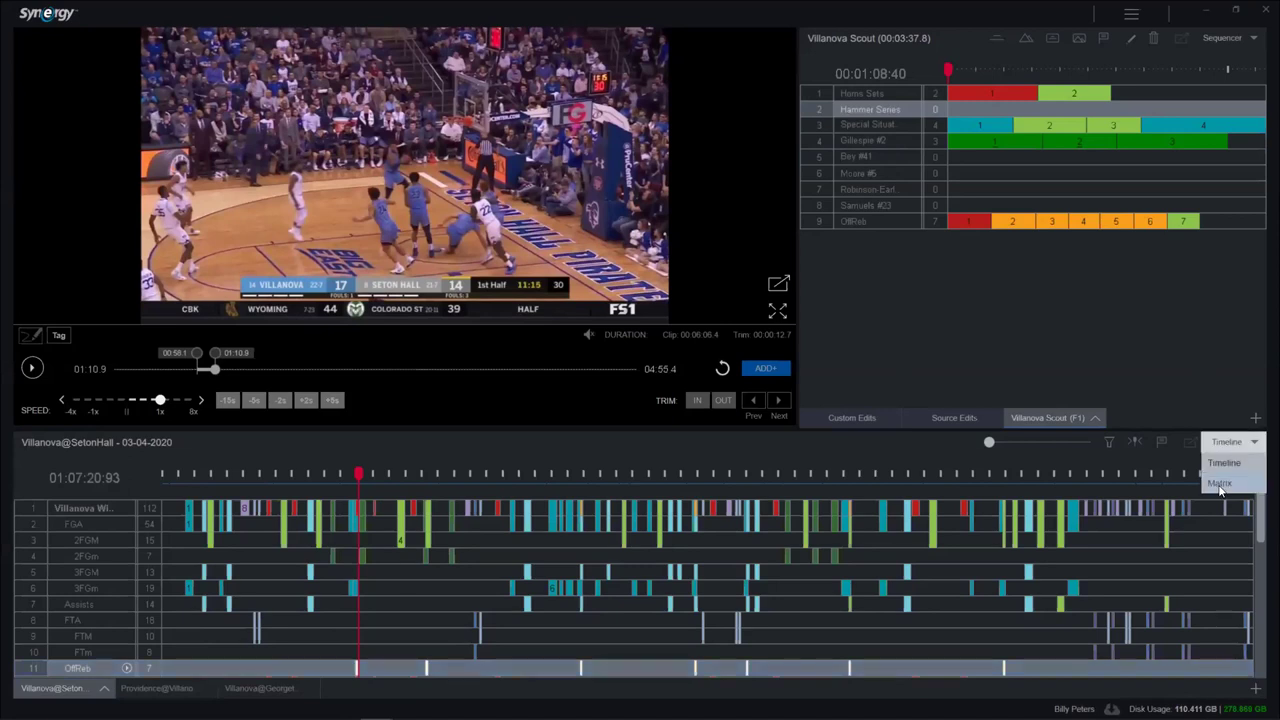
left_click(1220, 484)
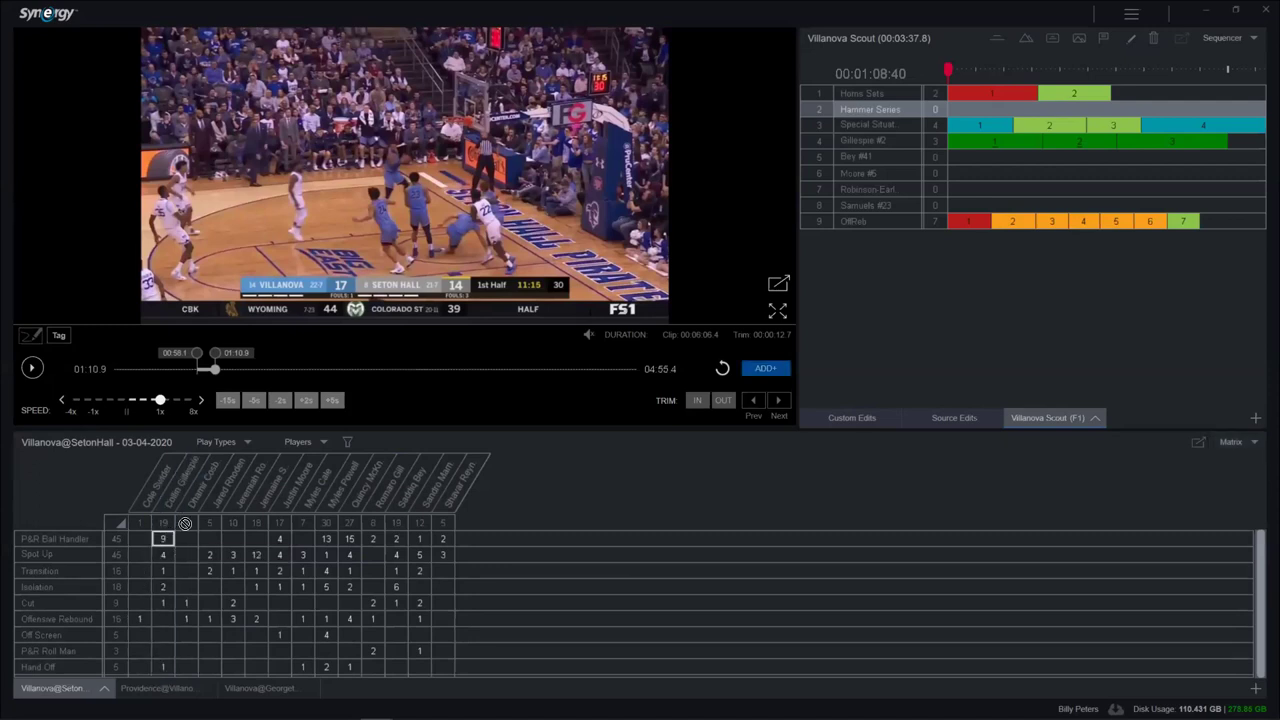
left_click_drag(872, 283, 872, 279)
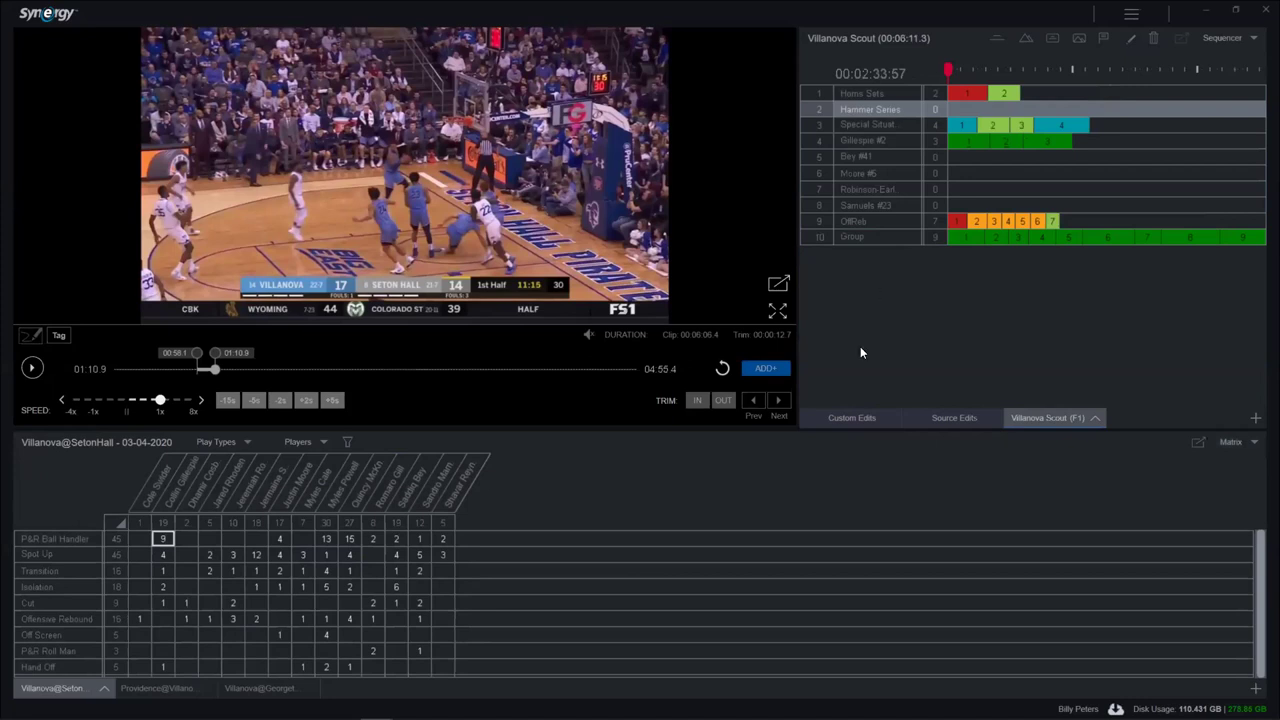
Move two clips from the new P&R Ball Handler group to the end of the Gillespie #2 row, and pause playback
left_click(860, 237)
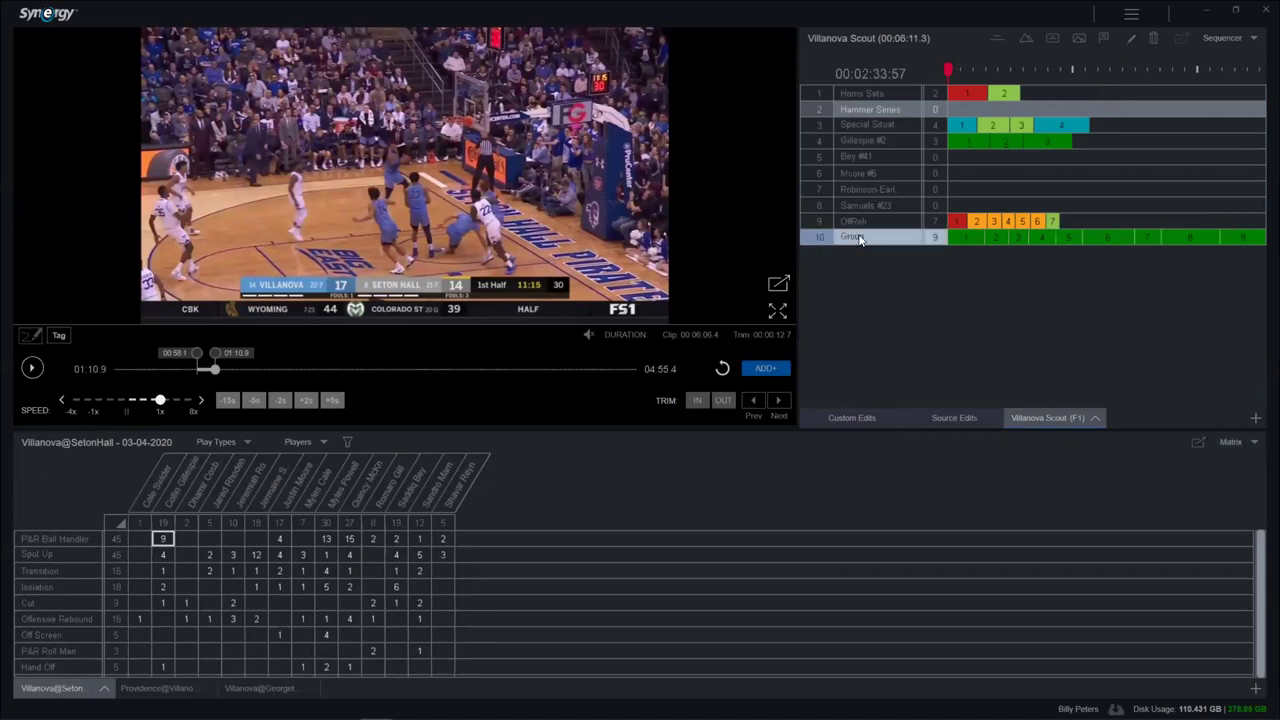
left_click(960, 238)
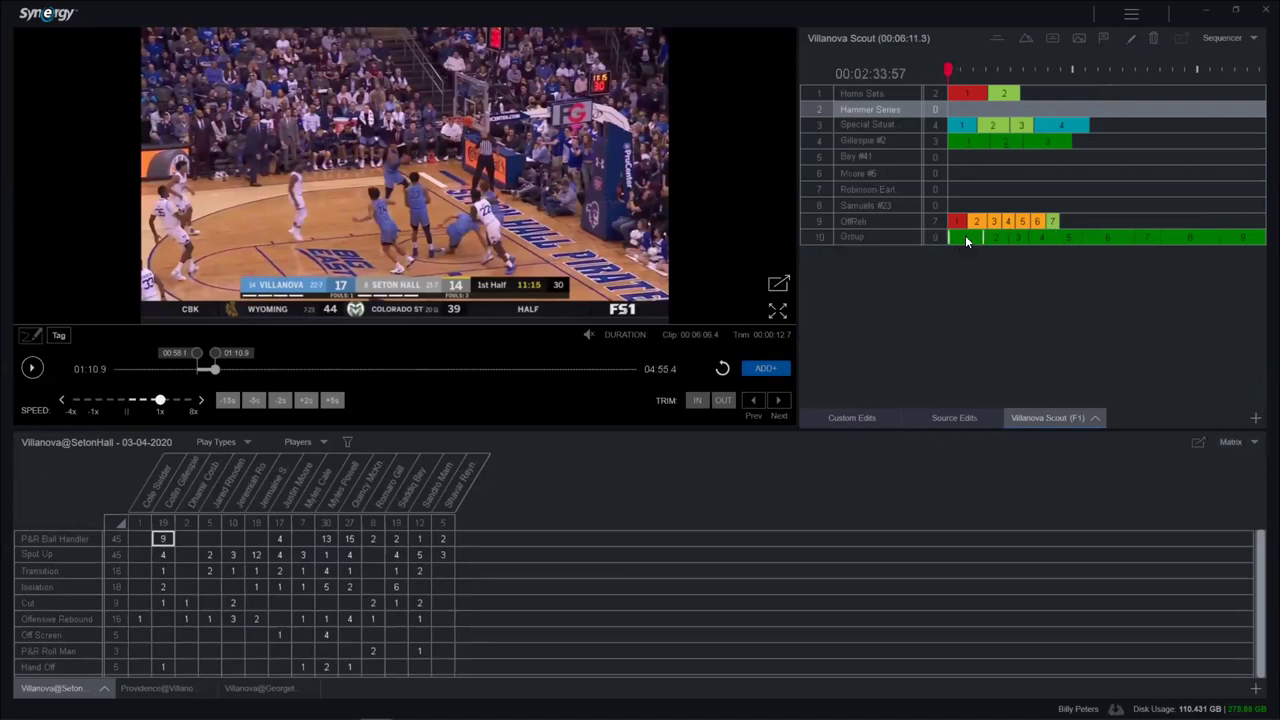
left_click(1032, 161)
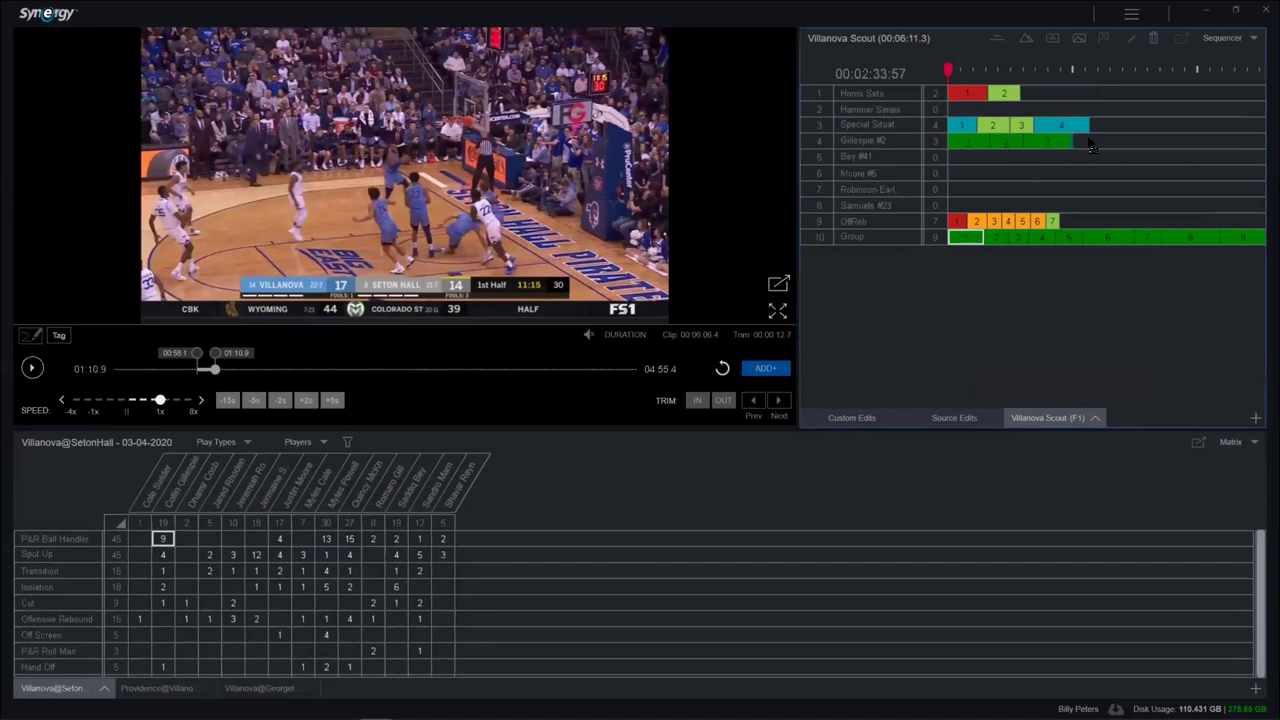
left_click_drag(1090, 145, 1090, 141)
left_click(1017, 241)
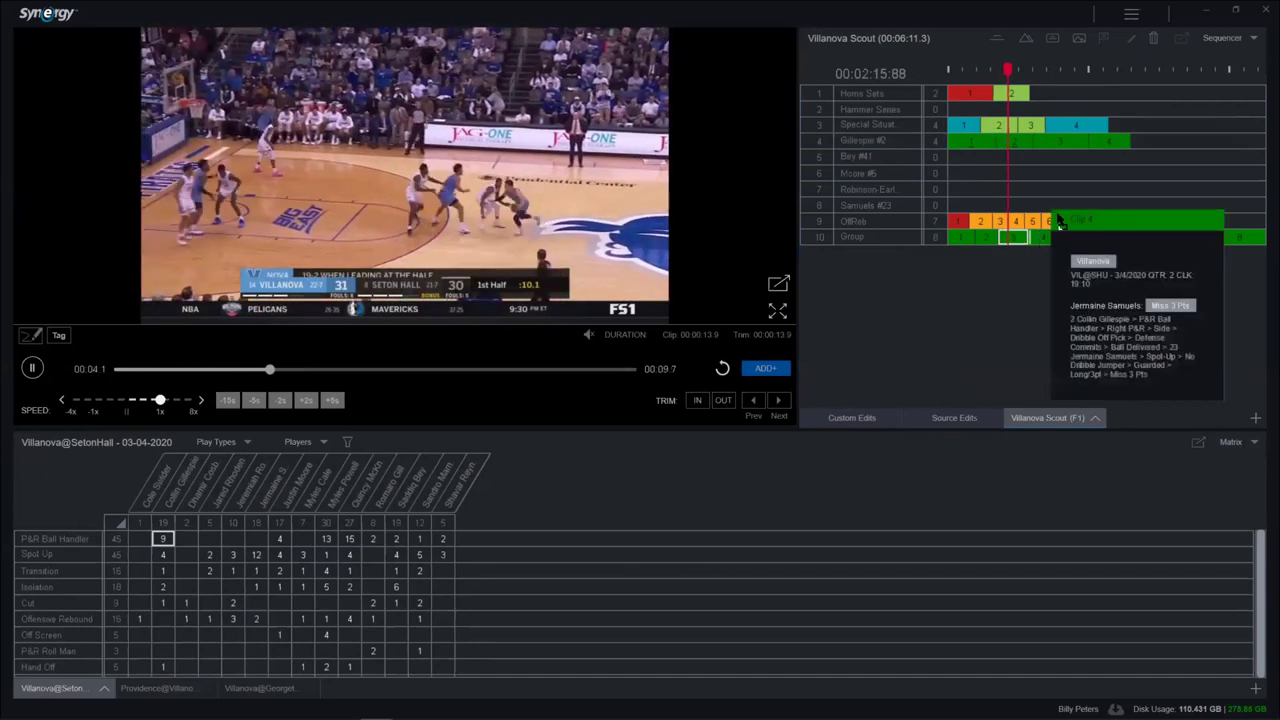
left_click_drag(1134, 145, 1135, 145)
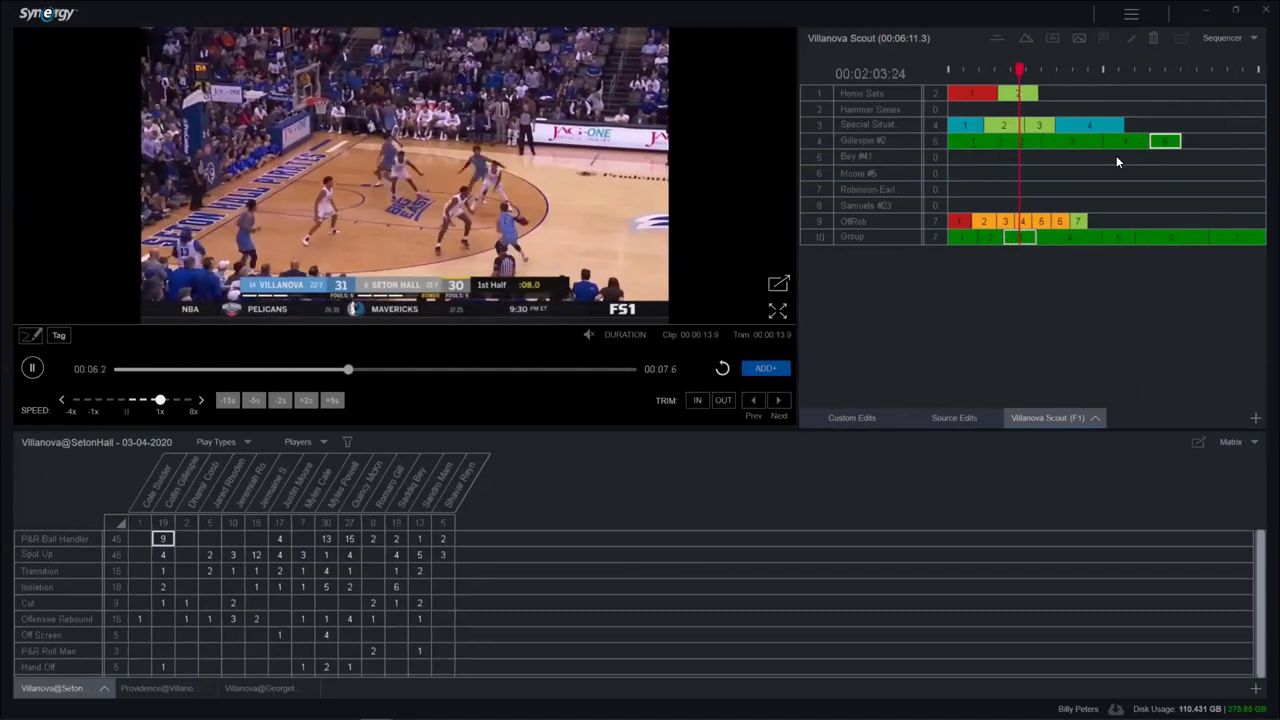
left_click(32, 368)
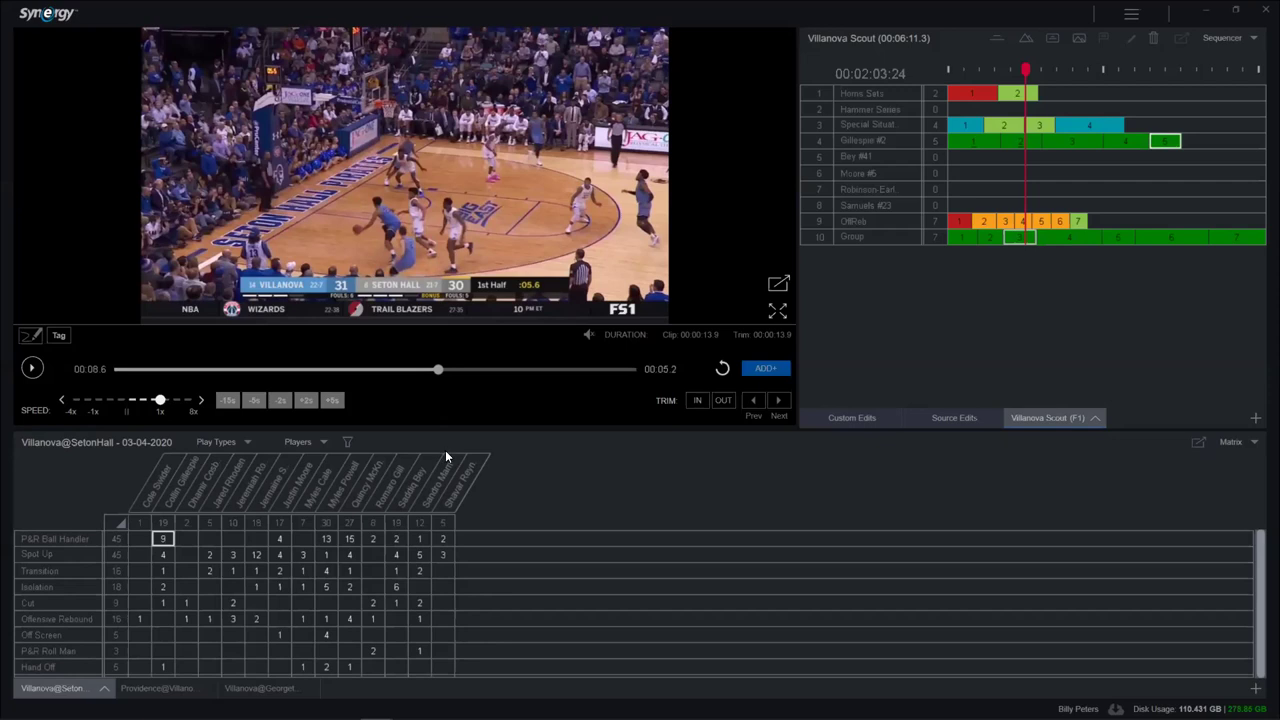
Set the matrix's row category to Rows and add all of Collin Gillespie's clips to the Villanova Scout edit as a new group
left_click(219, 443)
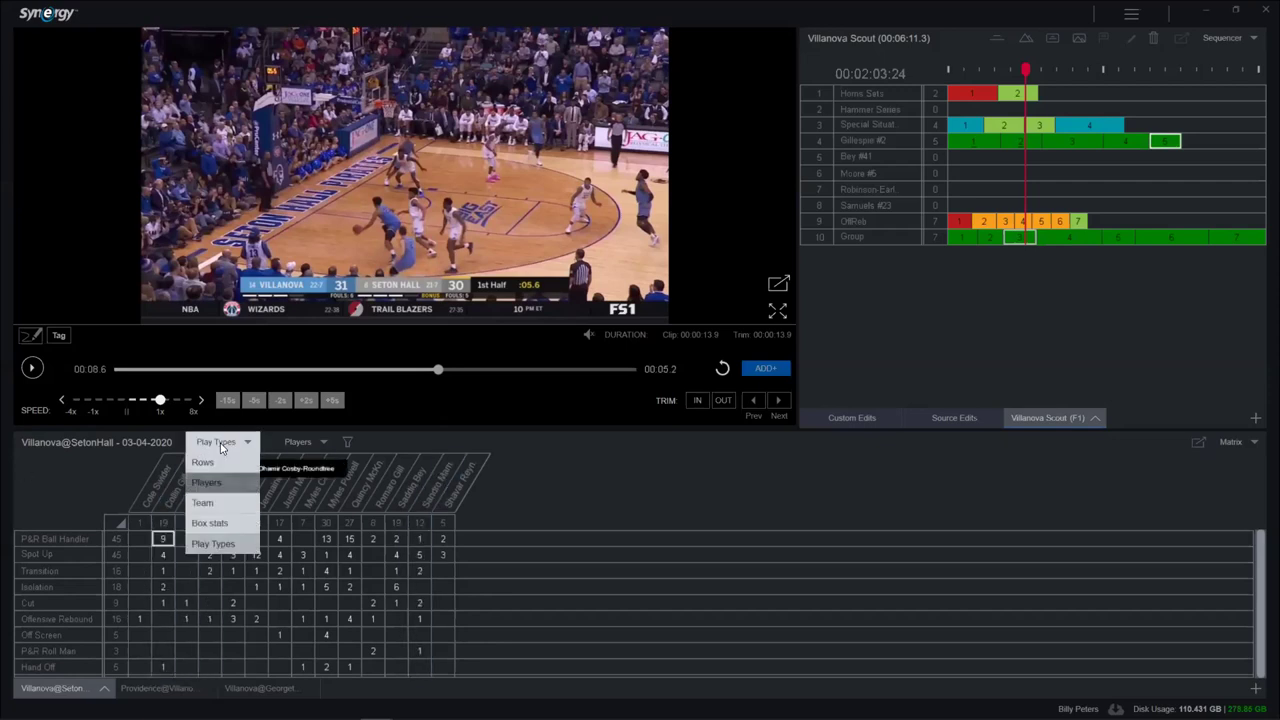
left_click(224, 444)
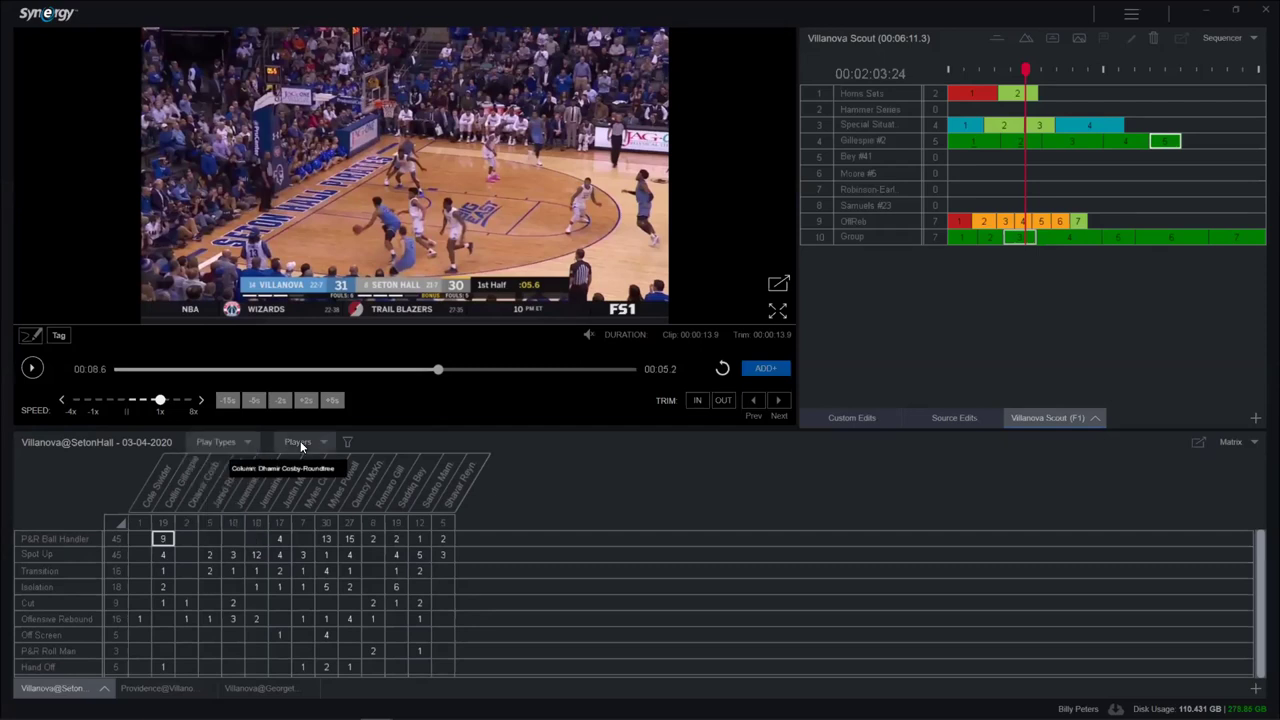
left_click(226, 444)
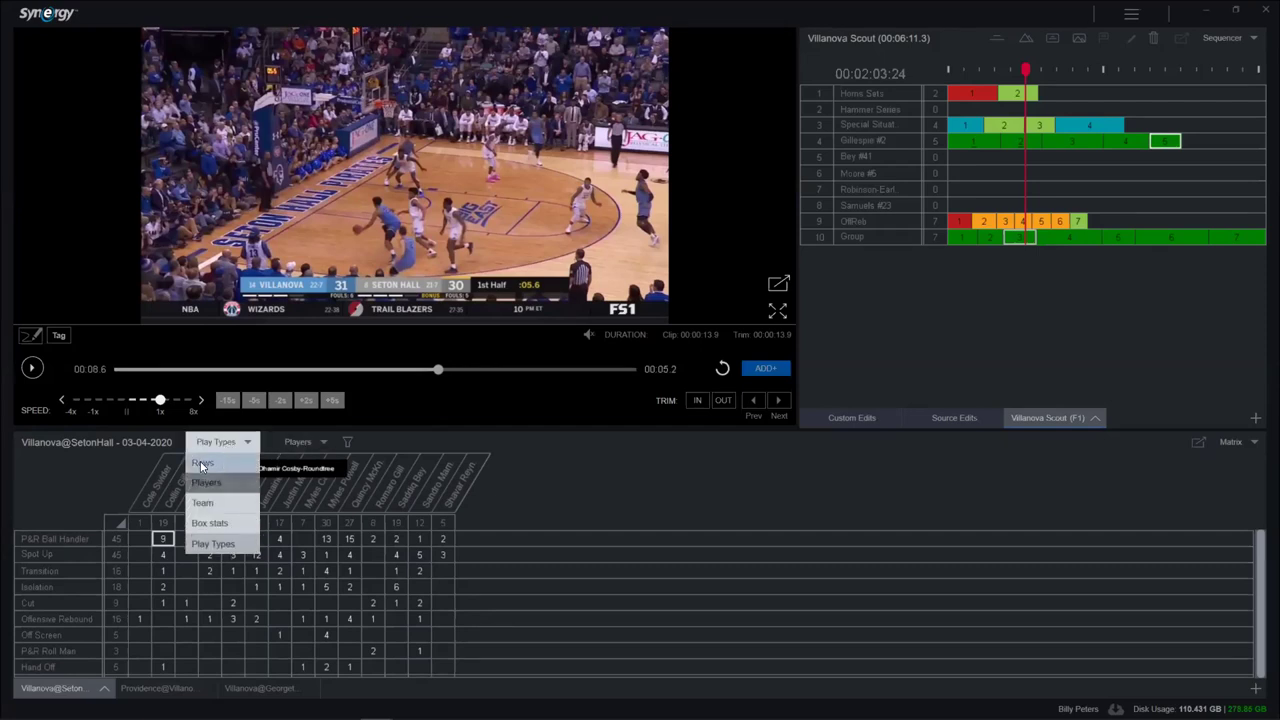
left_click(203, 463)
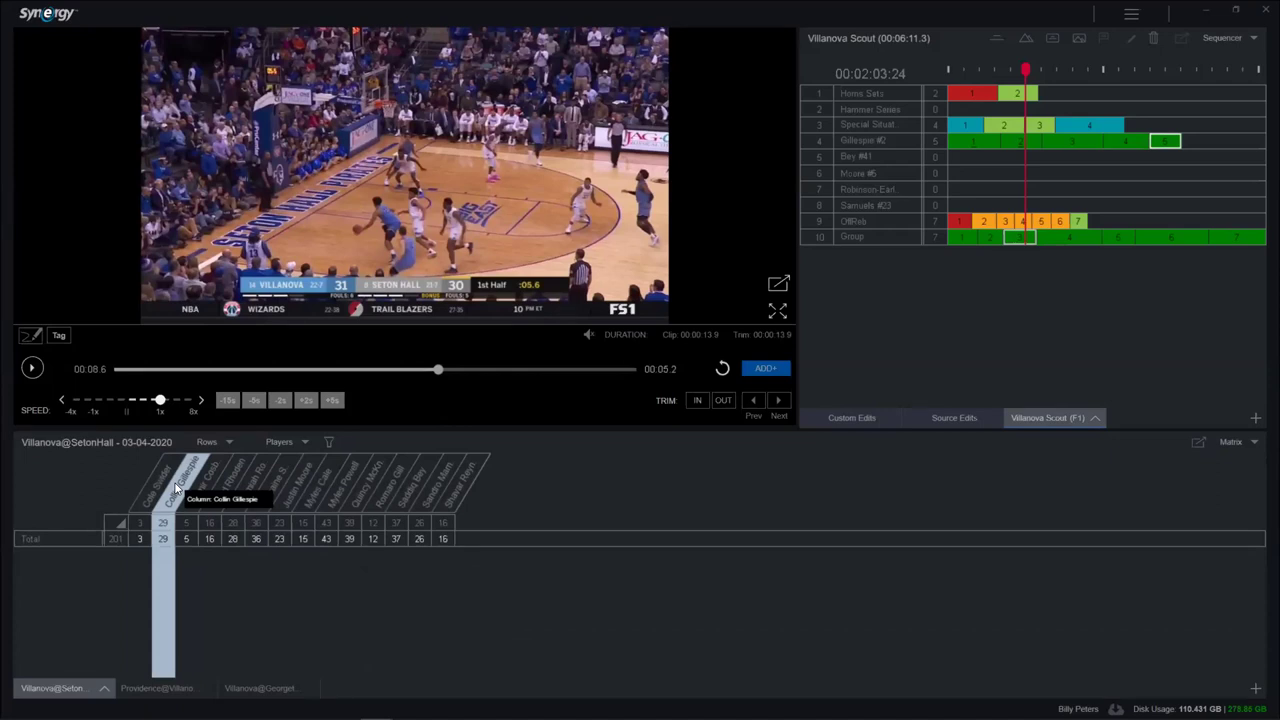
left_click(162, 539)
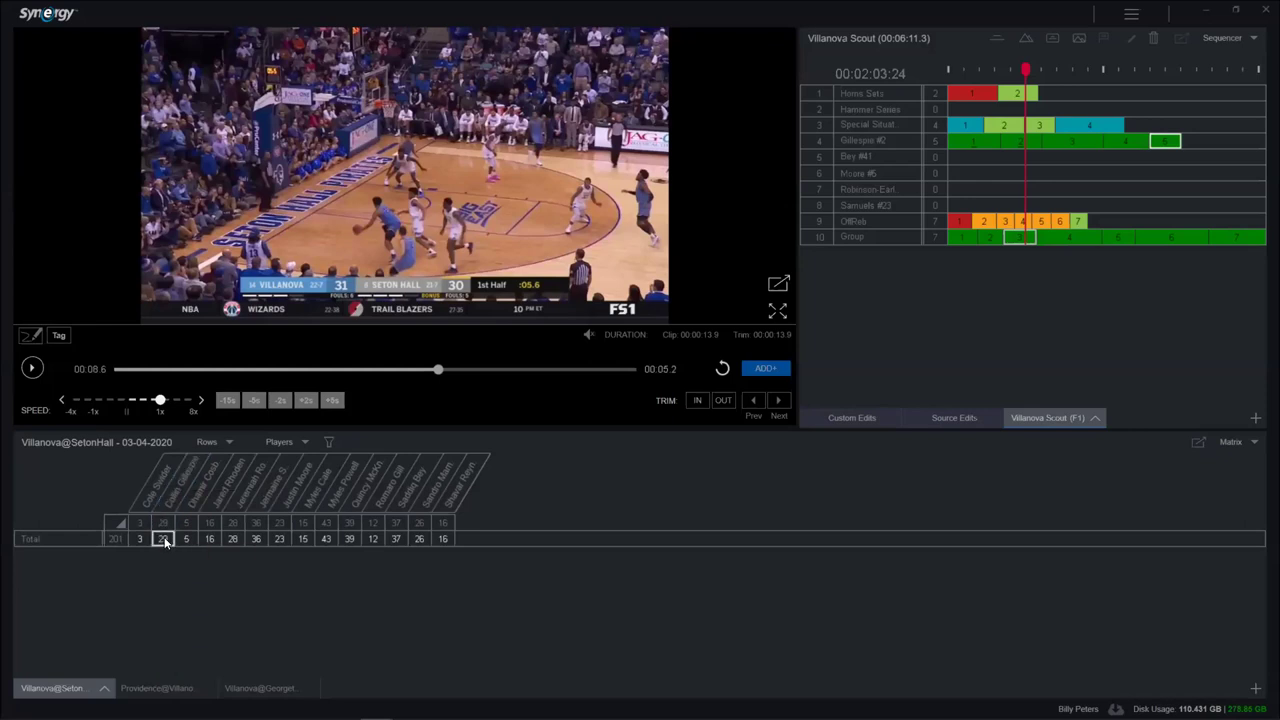
left_click_drag(470, 397, 861, 270)
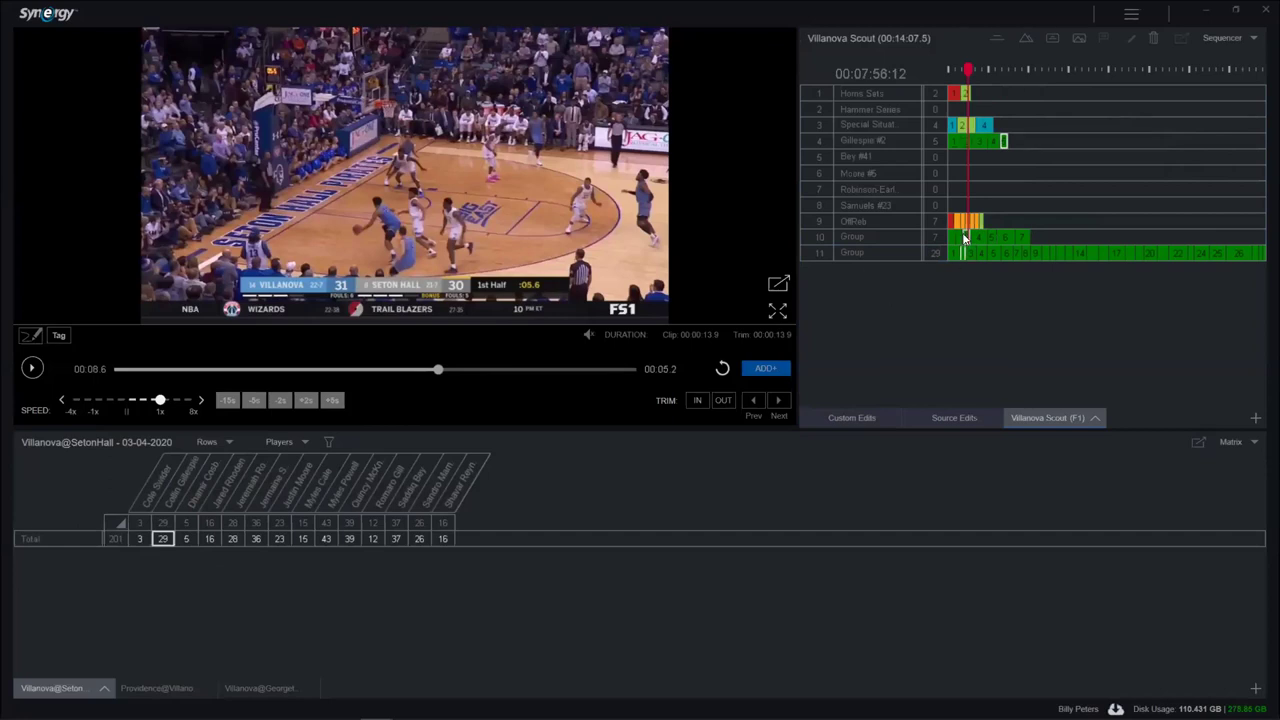
Delete the two unnamed groups in rows 10 and 11 and the OffReb row from Villanova Scout, and pause on the first special situations clip
mouse_move(950, 142)
left_mouse_down()
mouse_move(944, 132)
mouse_move(950, 145)
left_mouse_up()
left_click(835, 238)
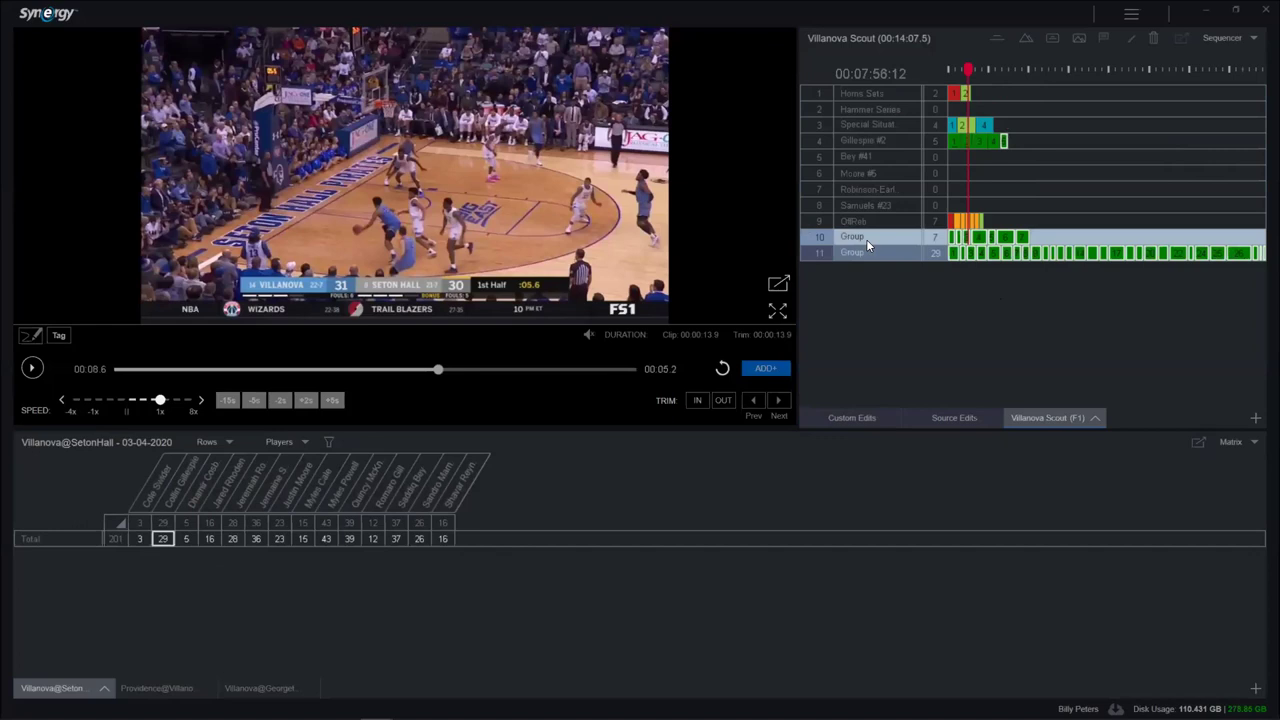
left_click(816, 253, "shift")
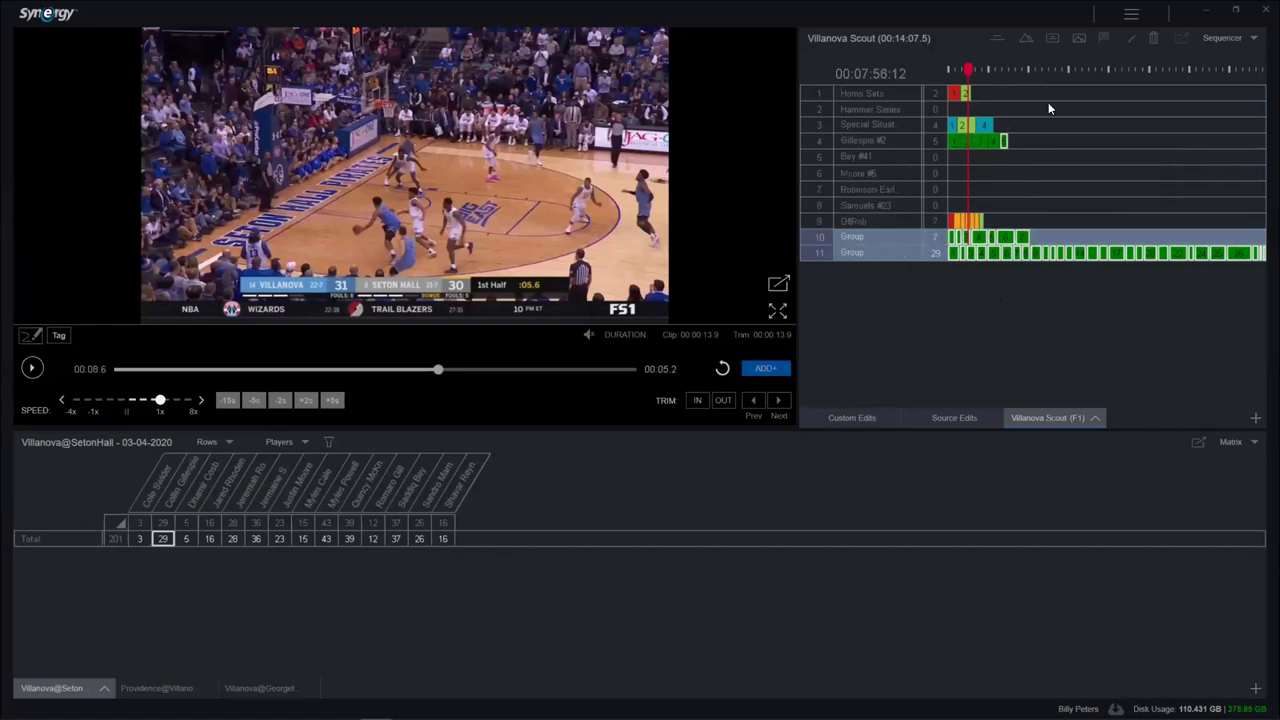
left_click(1153, 40)
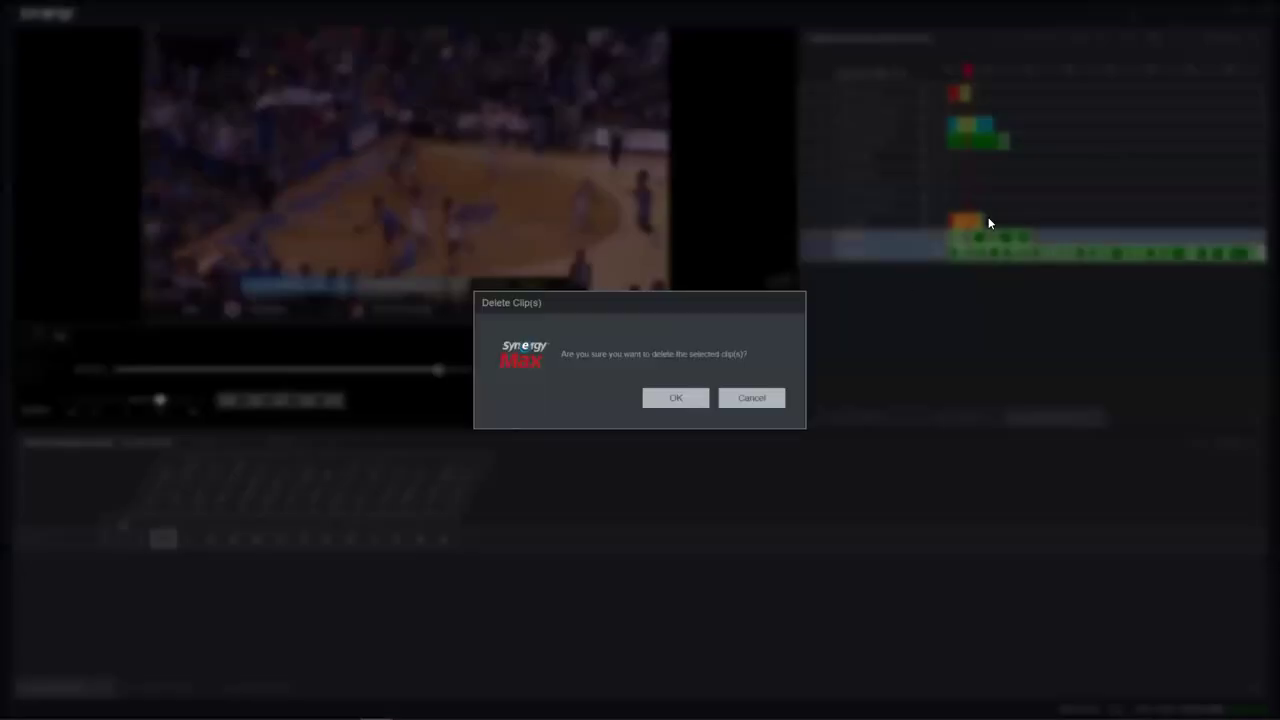
left_click(675, 398)
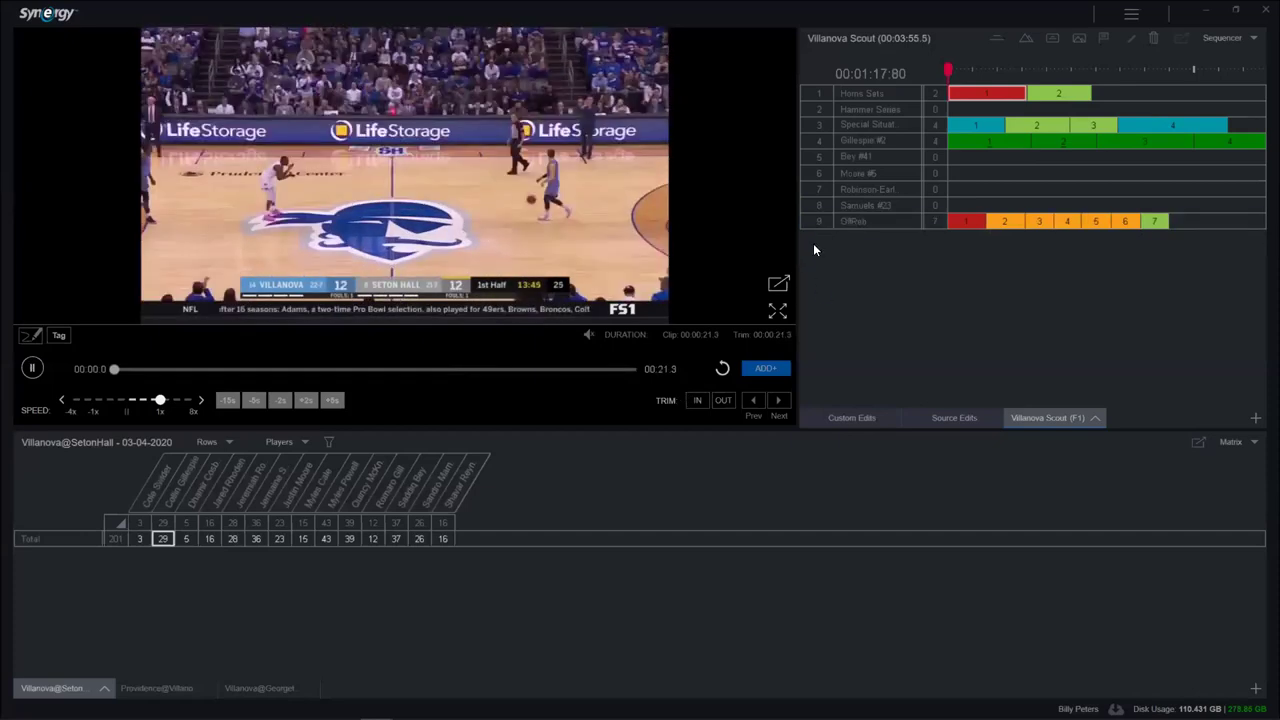
left_click(1153, 38)
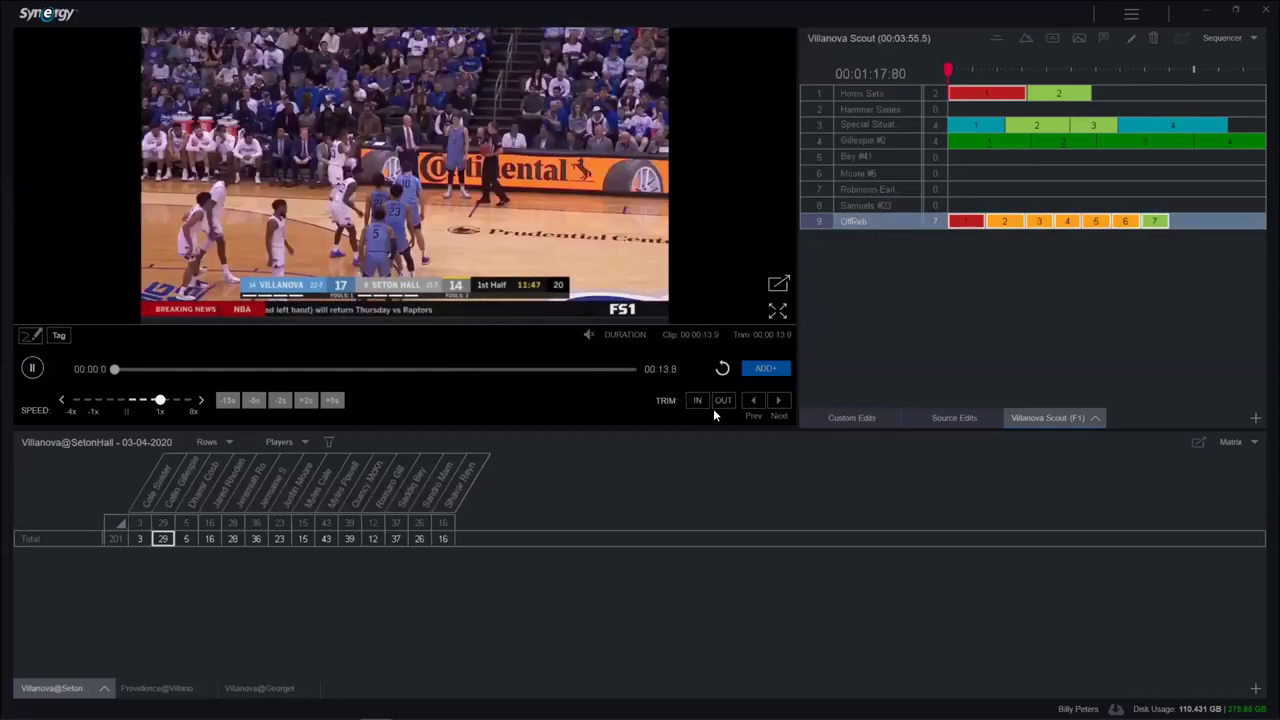
left_click(676, 399)
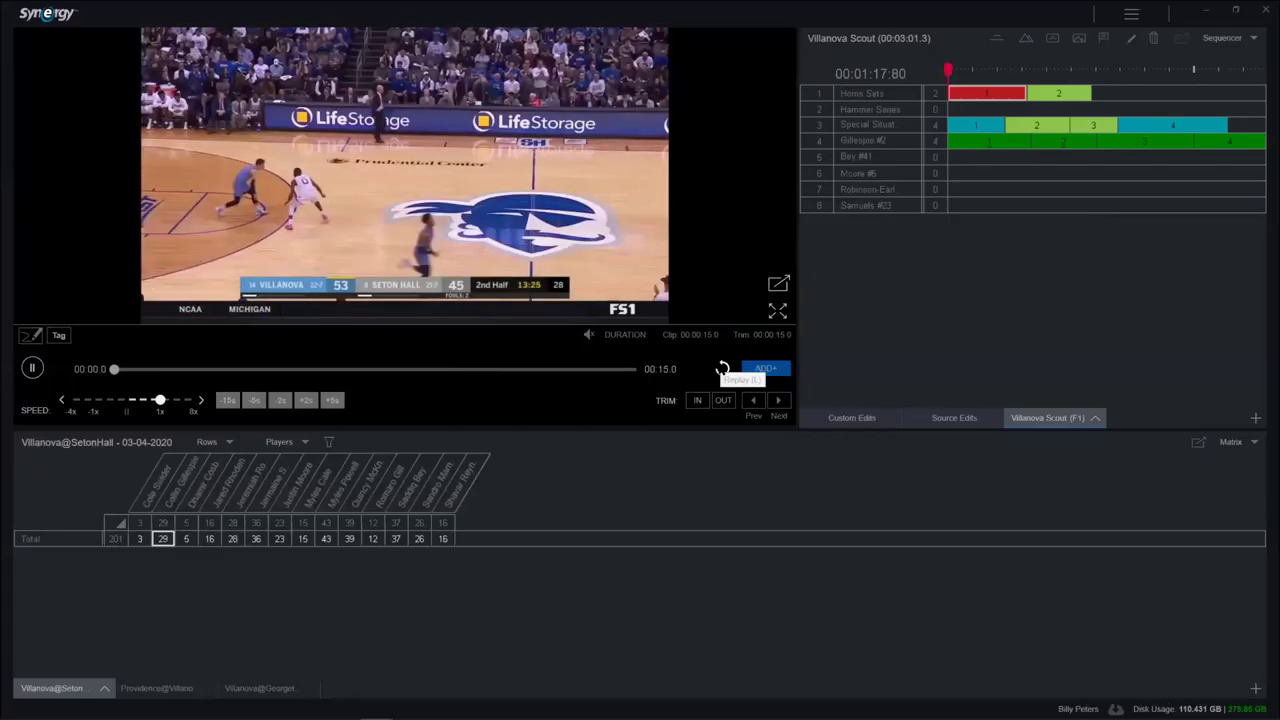
left_click(963, 130)
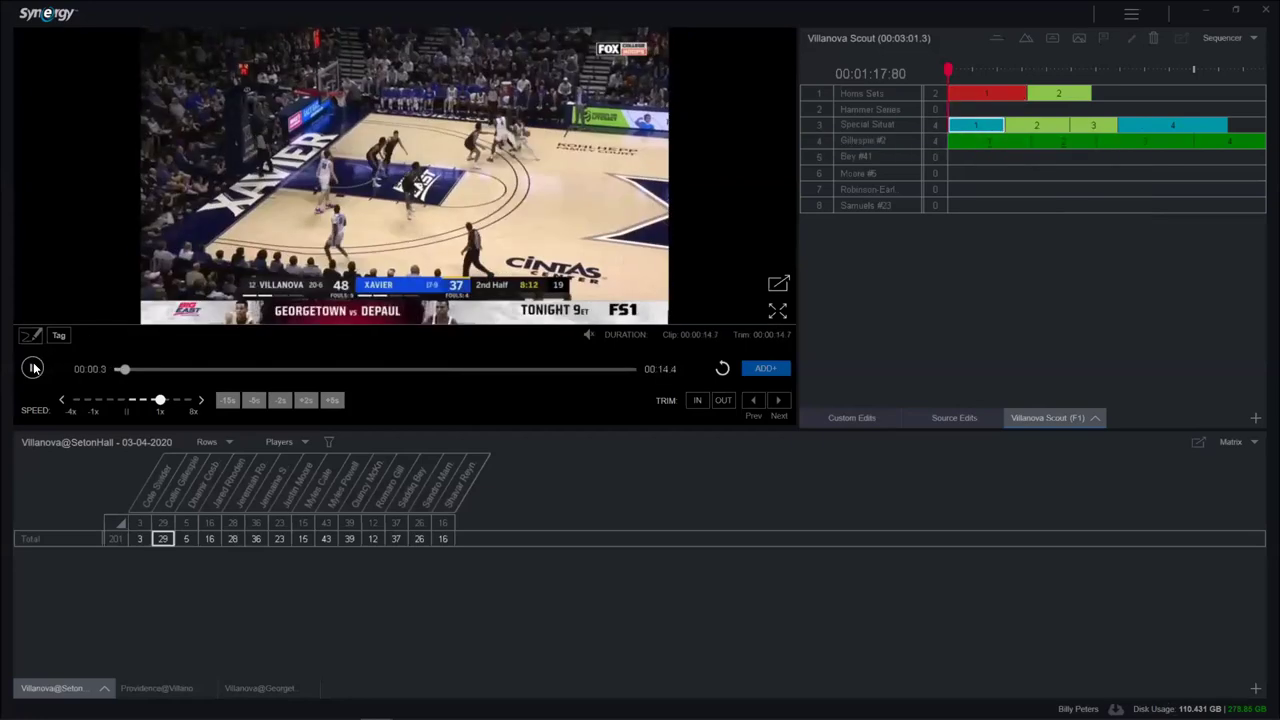
left_click(33, 369)
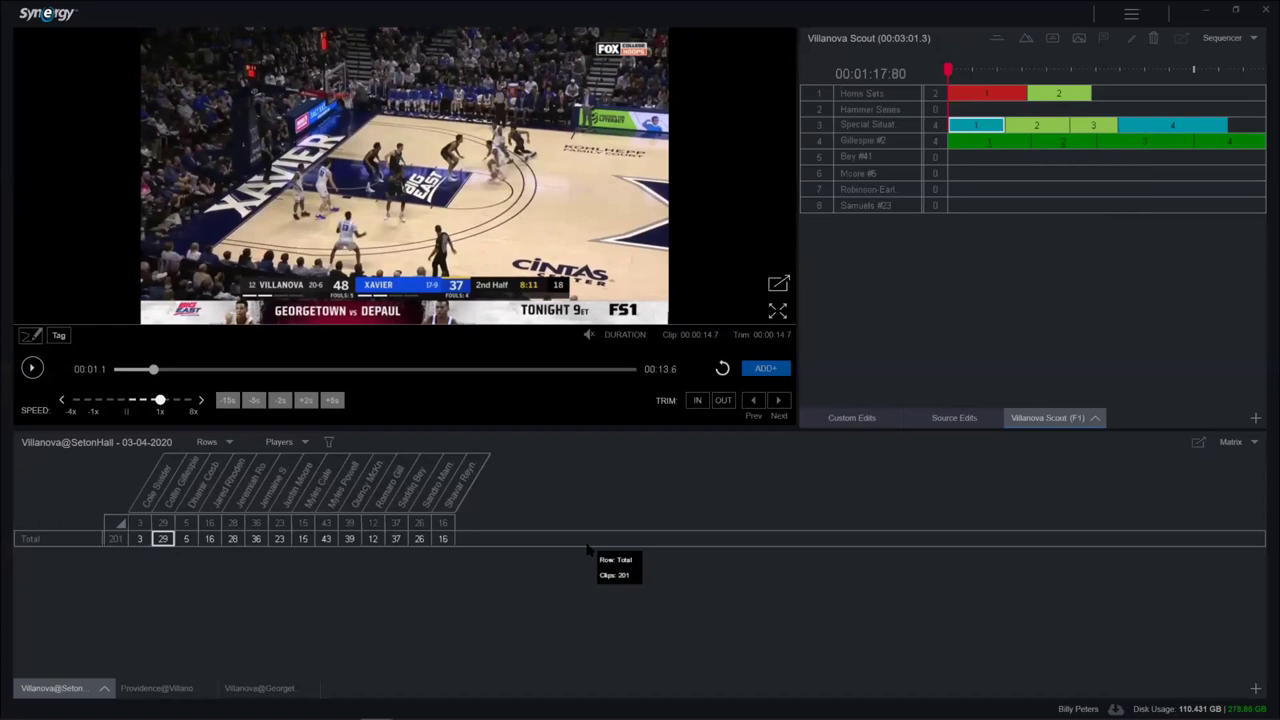
Create a live capture edit in Source Edits with Unknown as the source, and start the capture
left_click(962, 416)
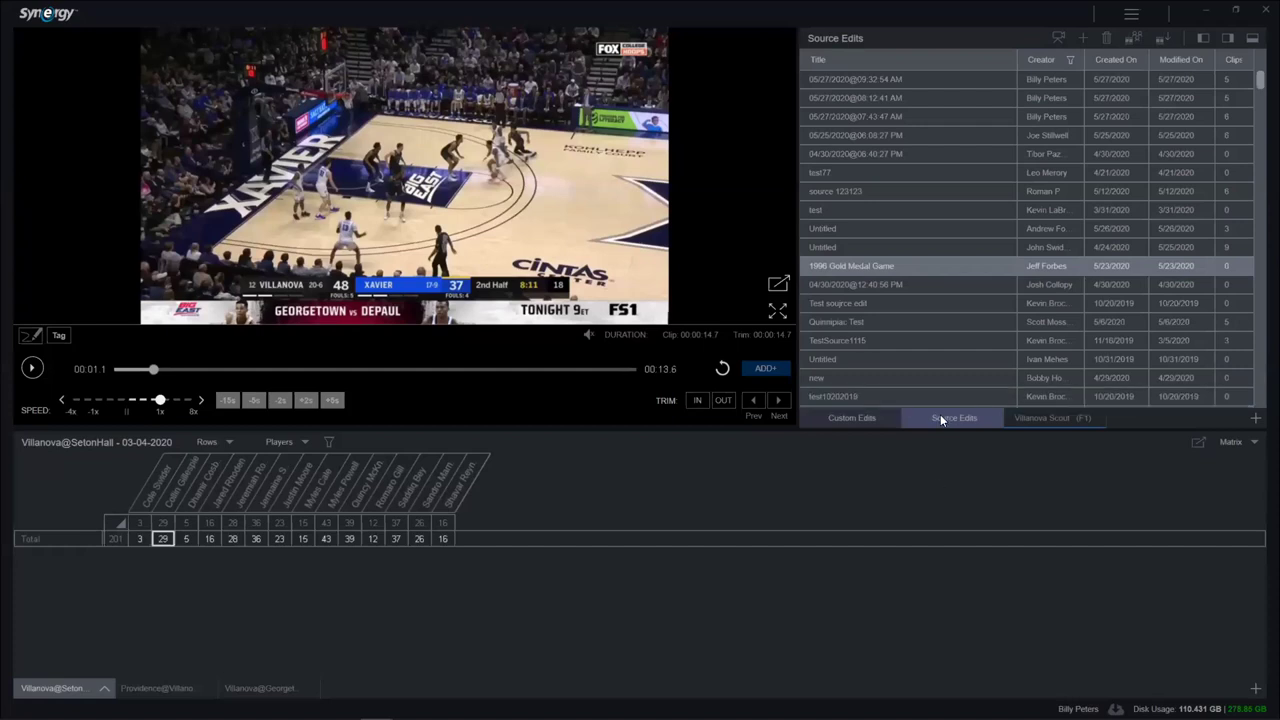
left_click(1061, 37)
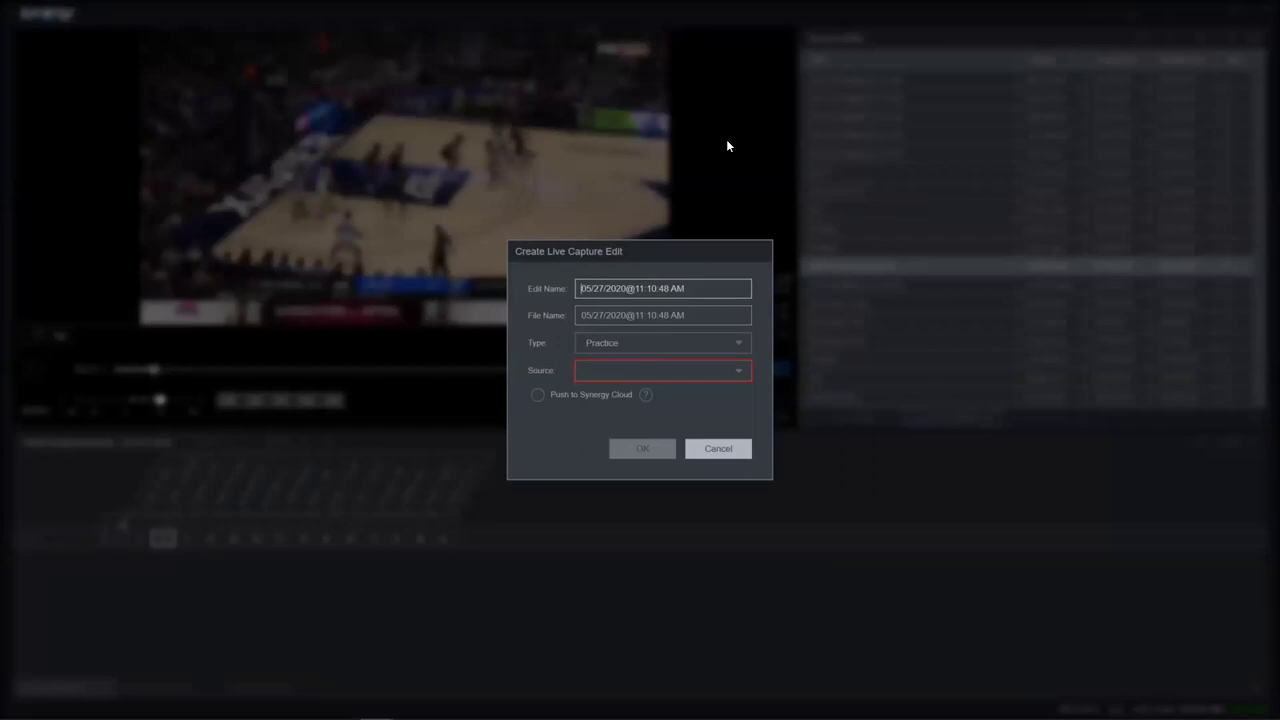
left_click(597, 372)
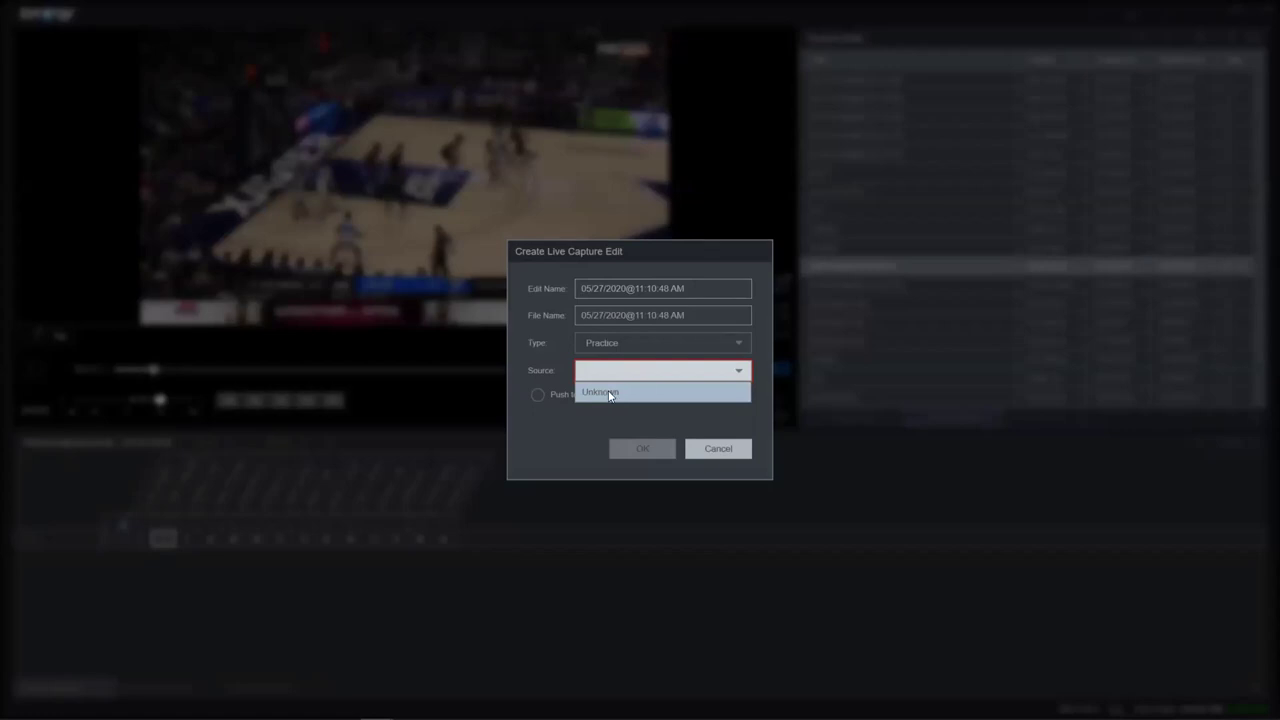
left_click(609, 393)
left_click(631, 452)
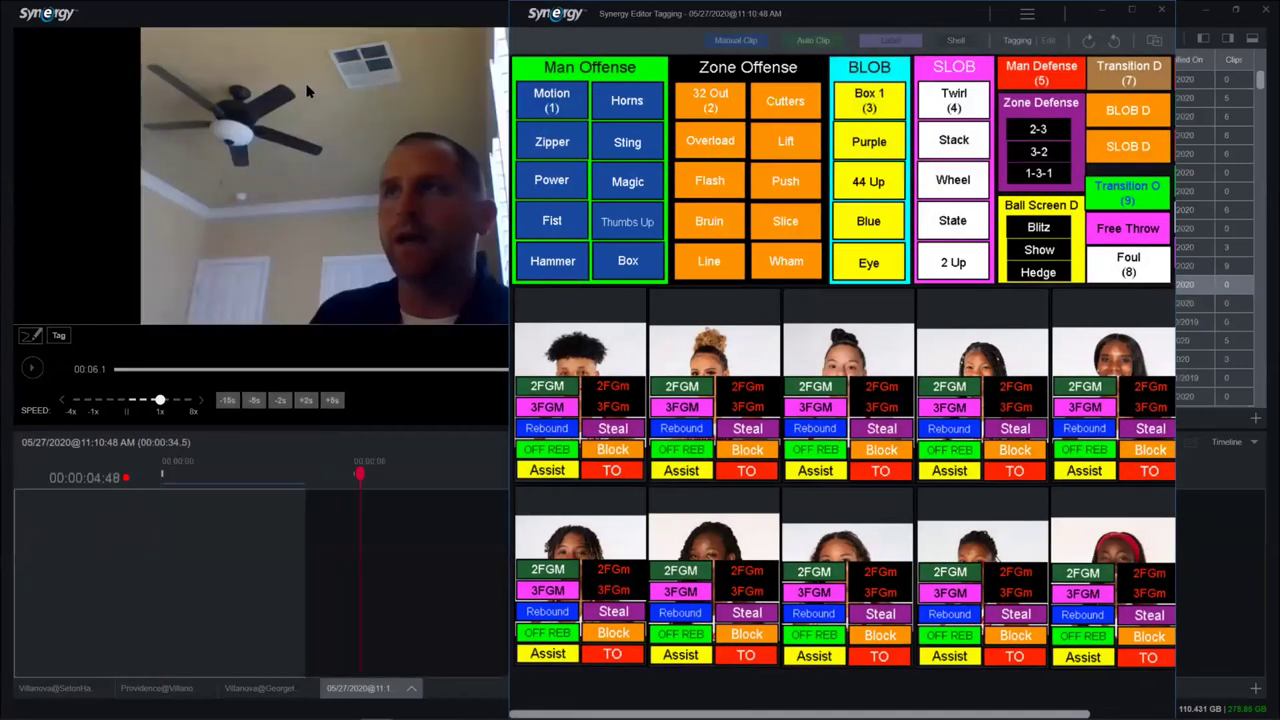
Move the tagging window clear of the live video, and tag a Motion clip and a Man Defense clip during the capture
left_click_drag(605, 17, 782, 36)
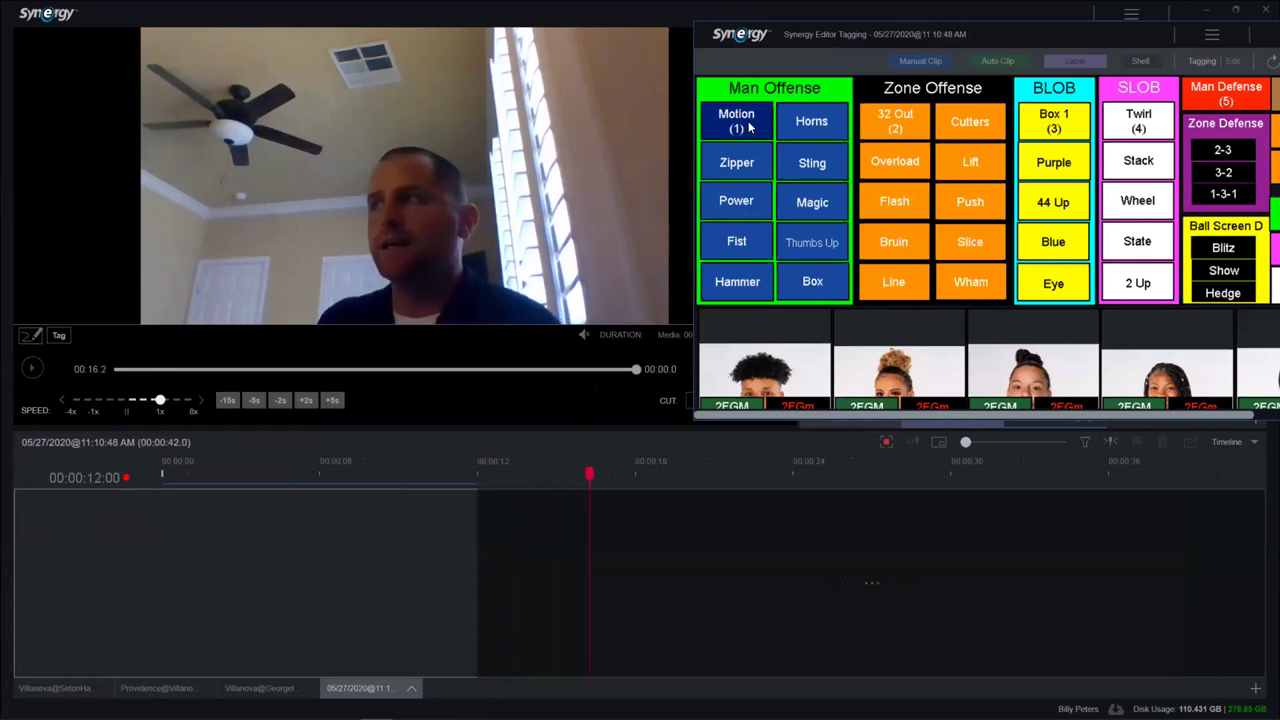
left_click(737, 127)
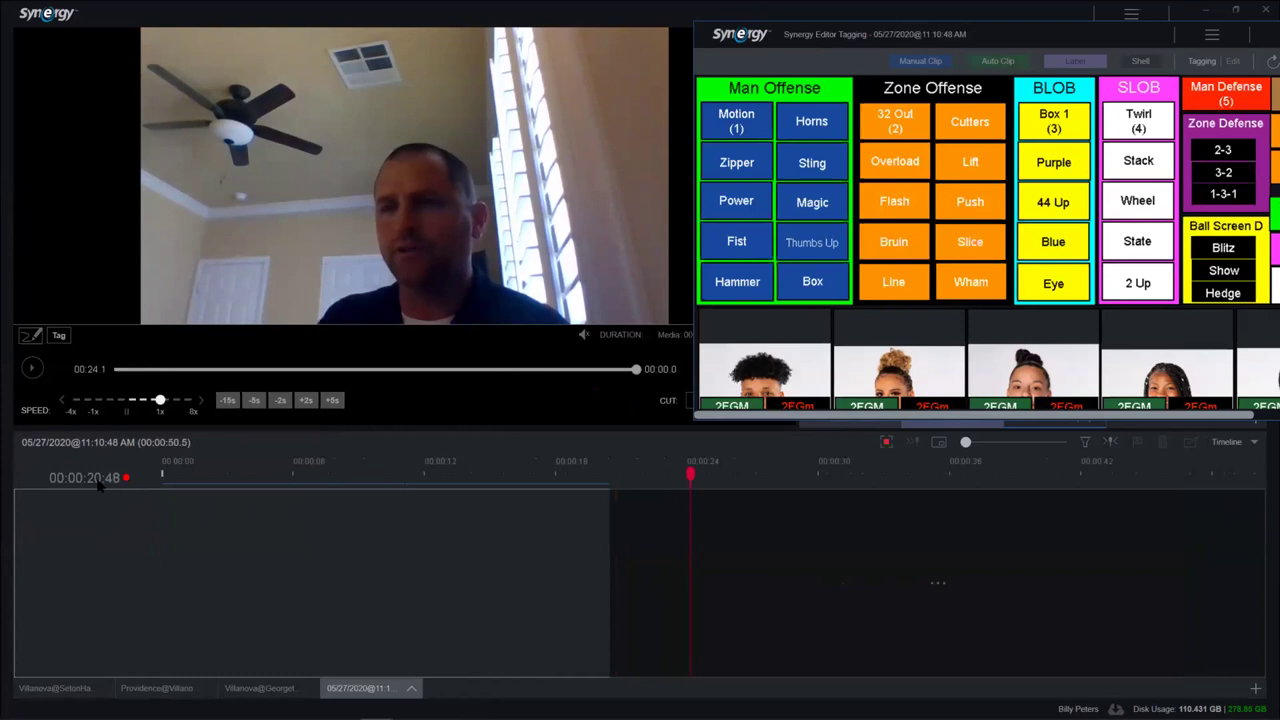
left_click(733, 127)
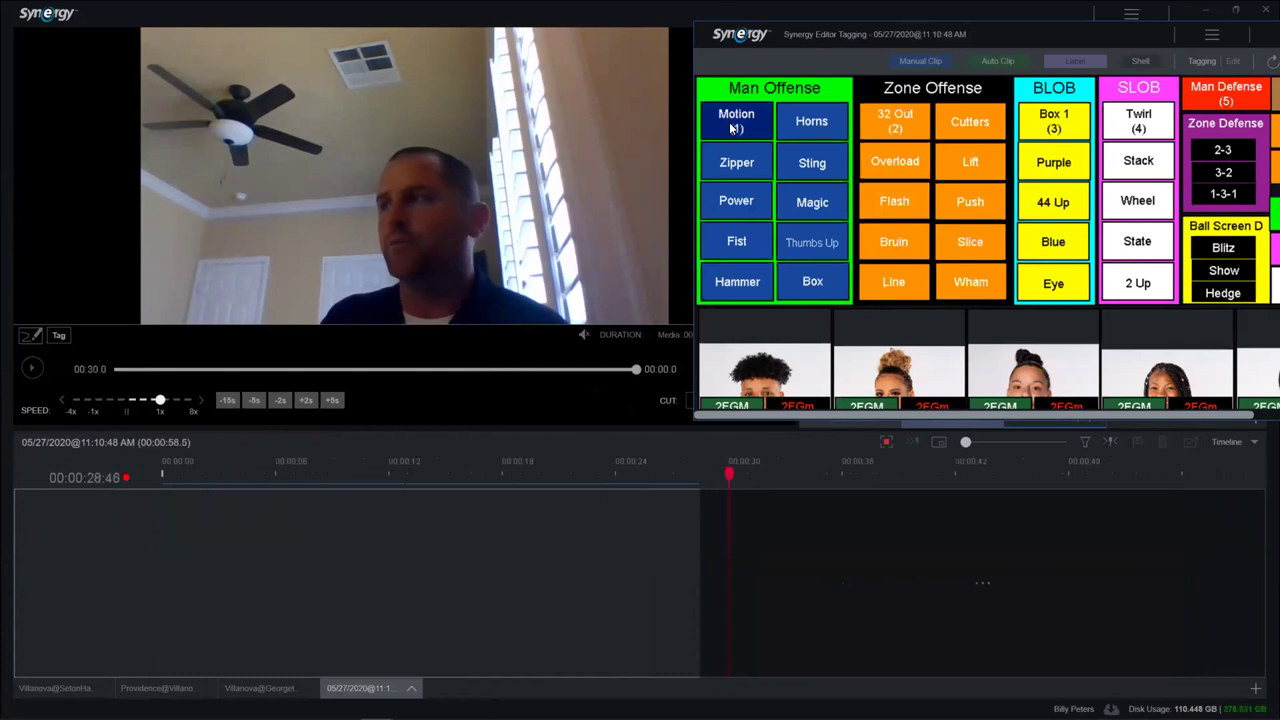
left_click(733, 127)
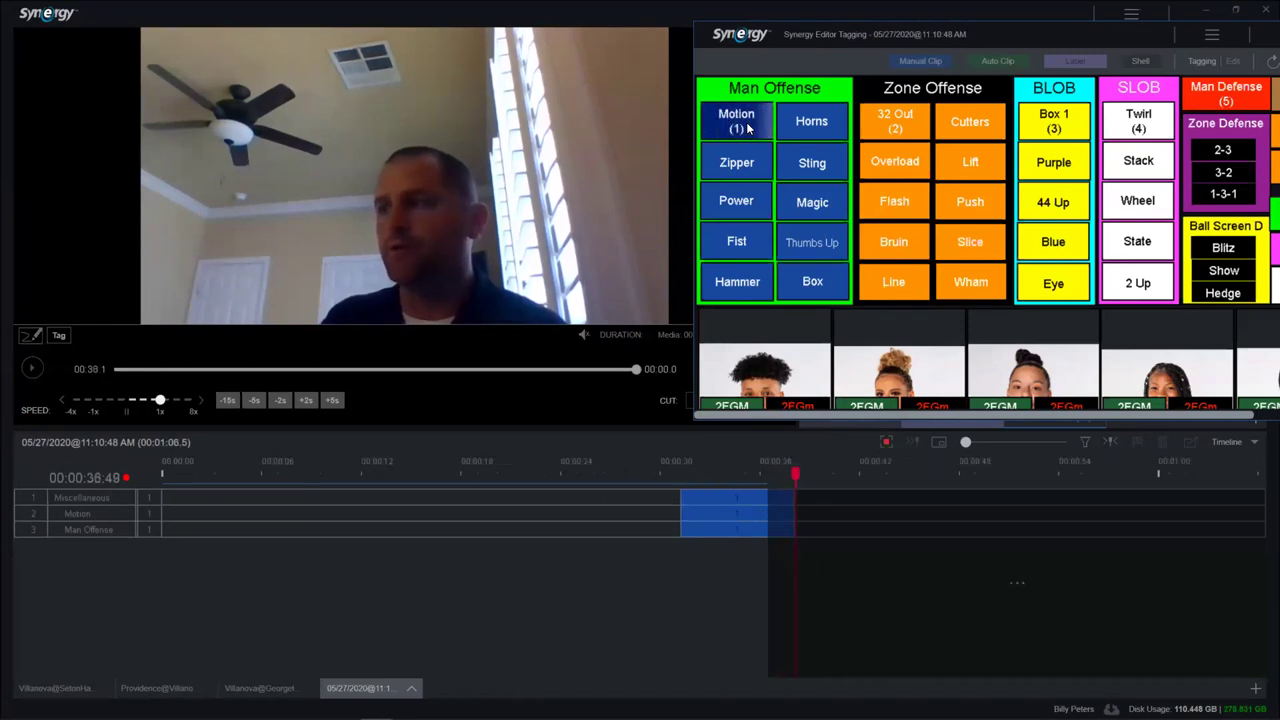
left_click(1232, 93)
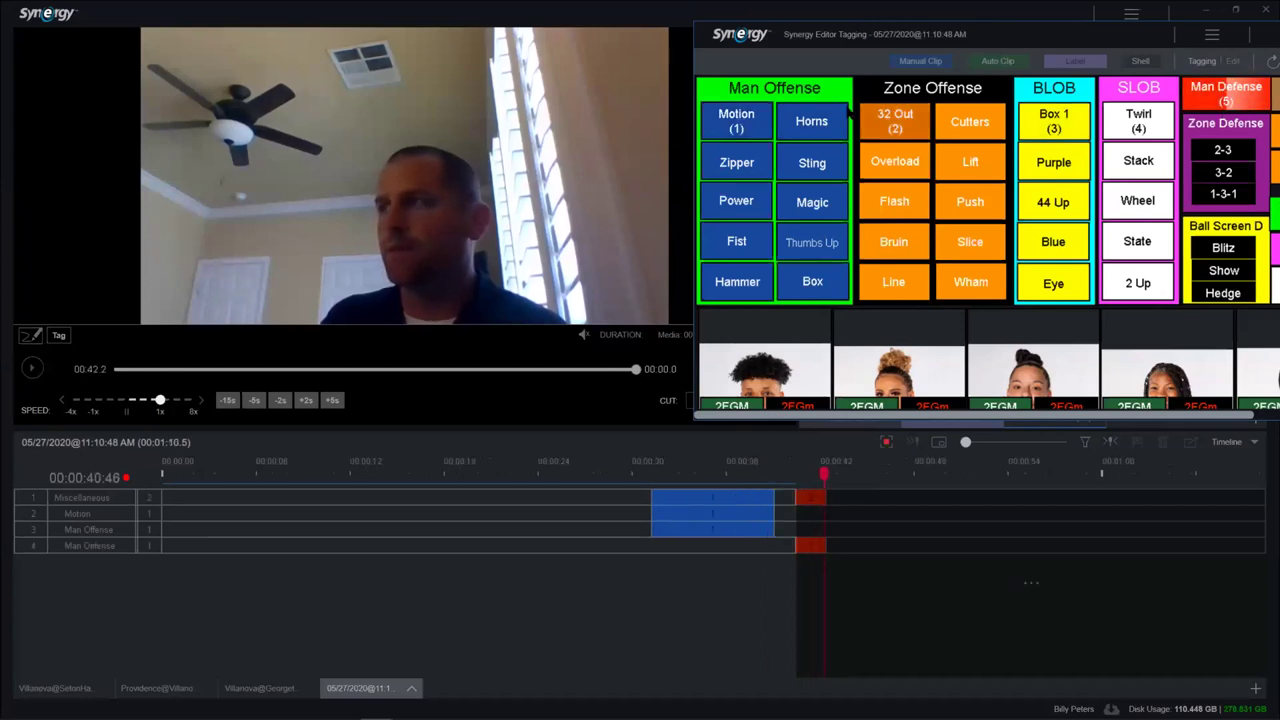
left_click(1220, 100)
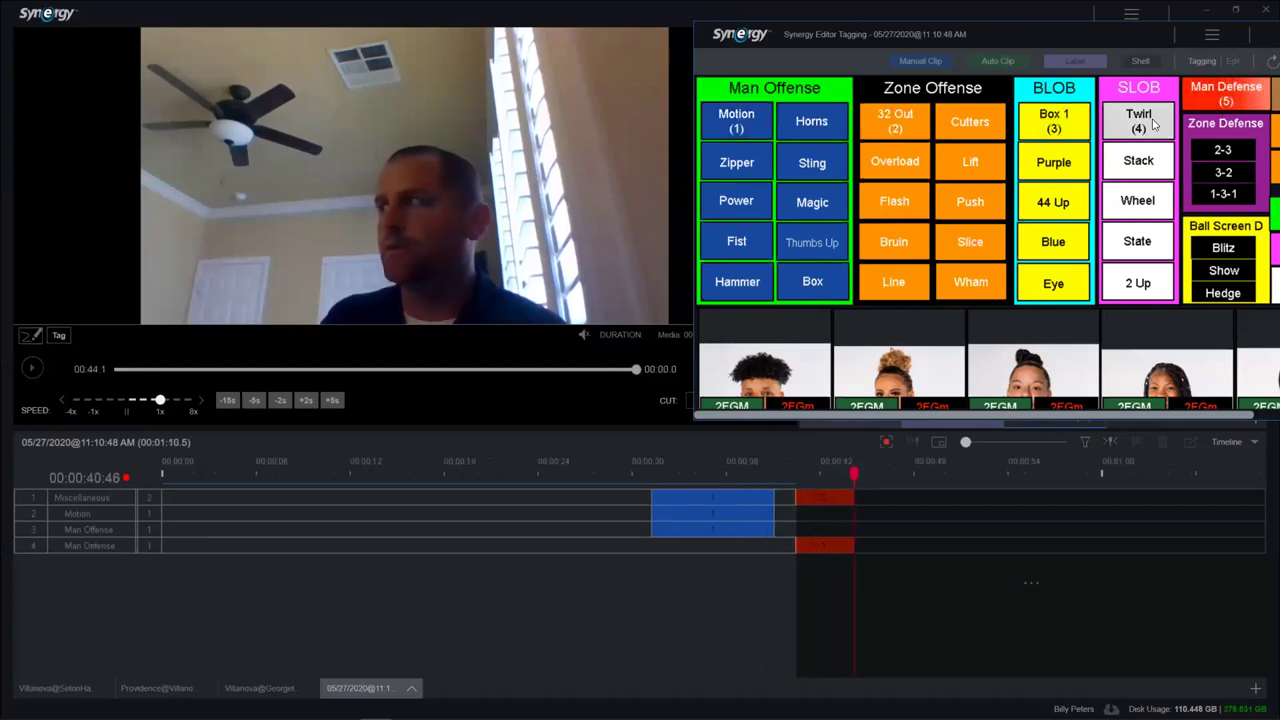
Tag a Zipper clip and a 2FGM for the first player in the live capture, and stop recording
left_click(732, 163)
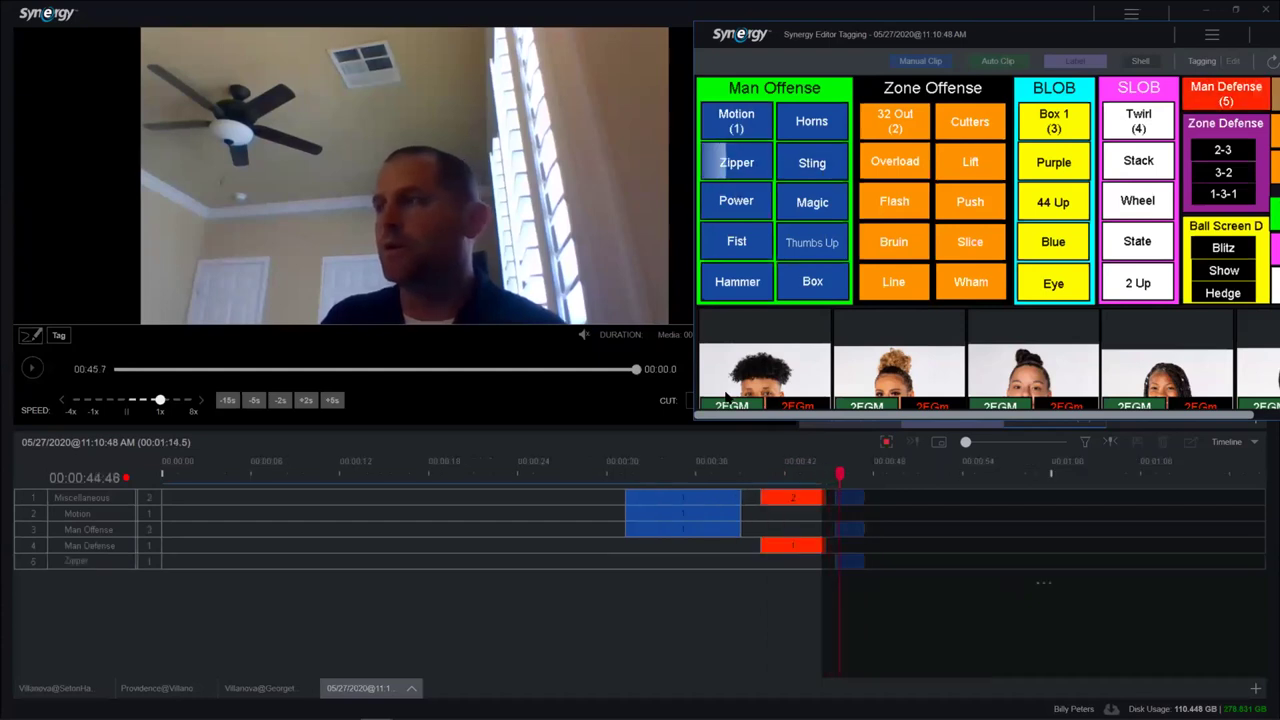
left_click(730, 405)
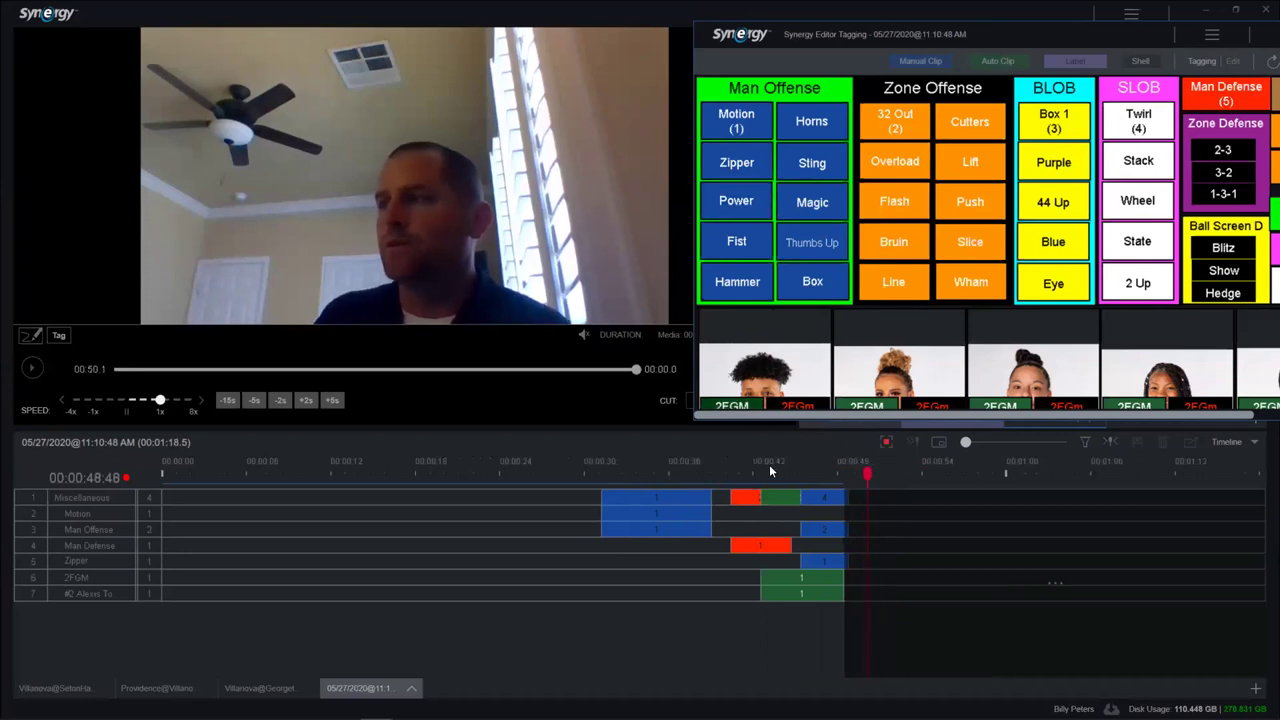
left_click(886, 442)
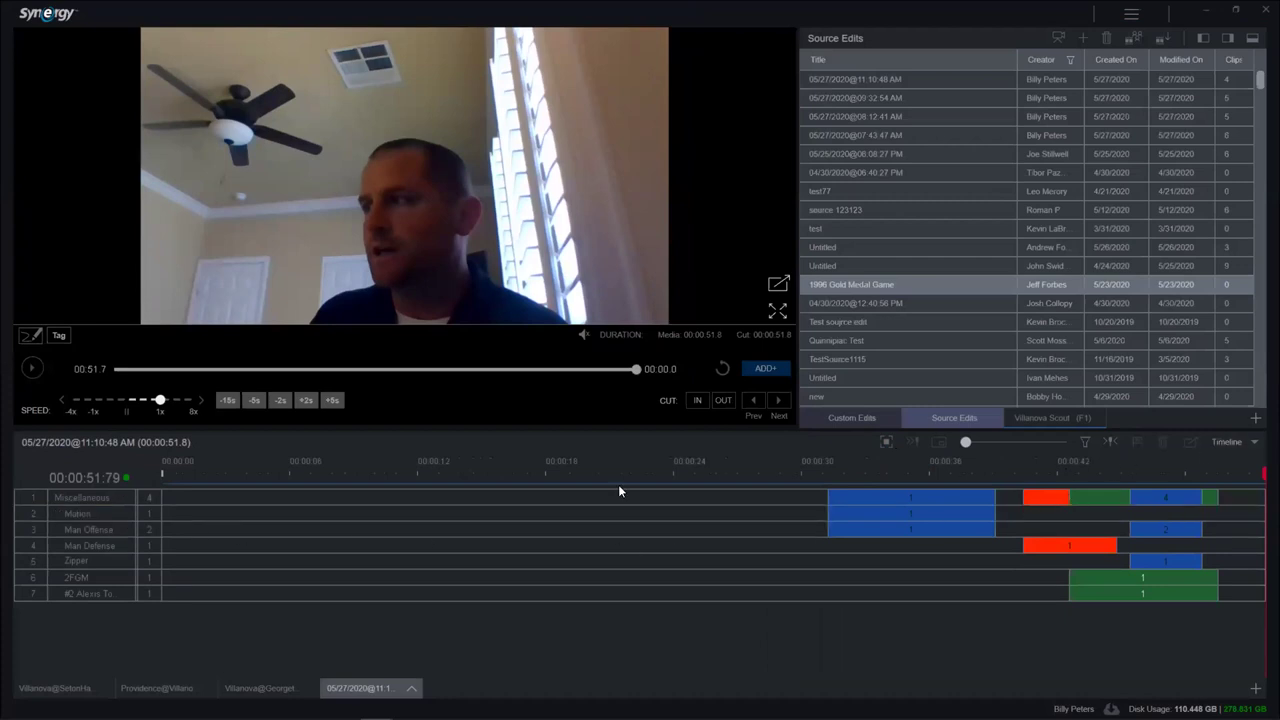
Switch the captured edit to Matrix view, and close that edit
left_click(1252, 446)
left_click(1222, 484)
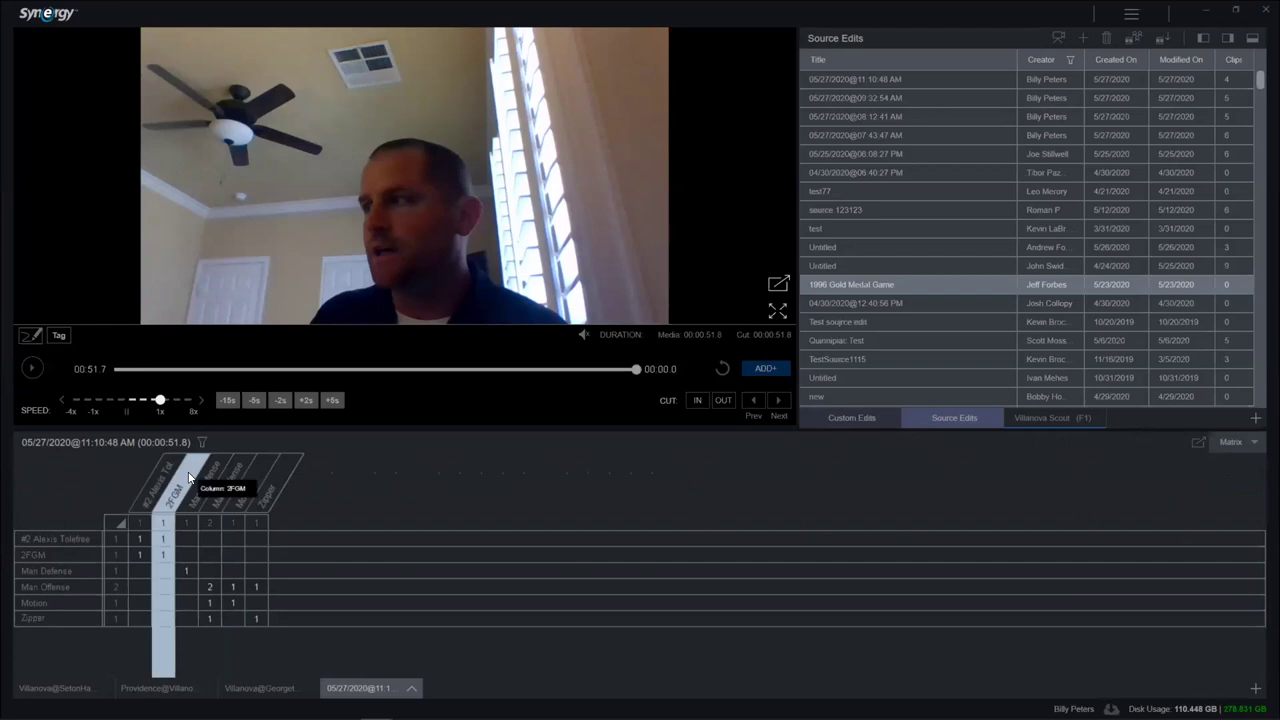
left_click(411, 688)
left_click(418, 665)
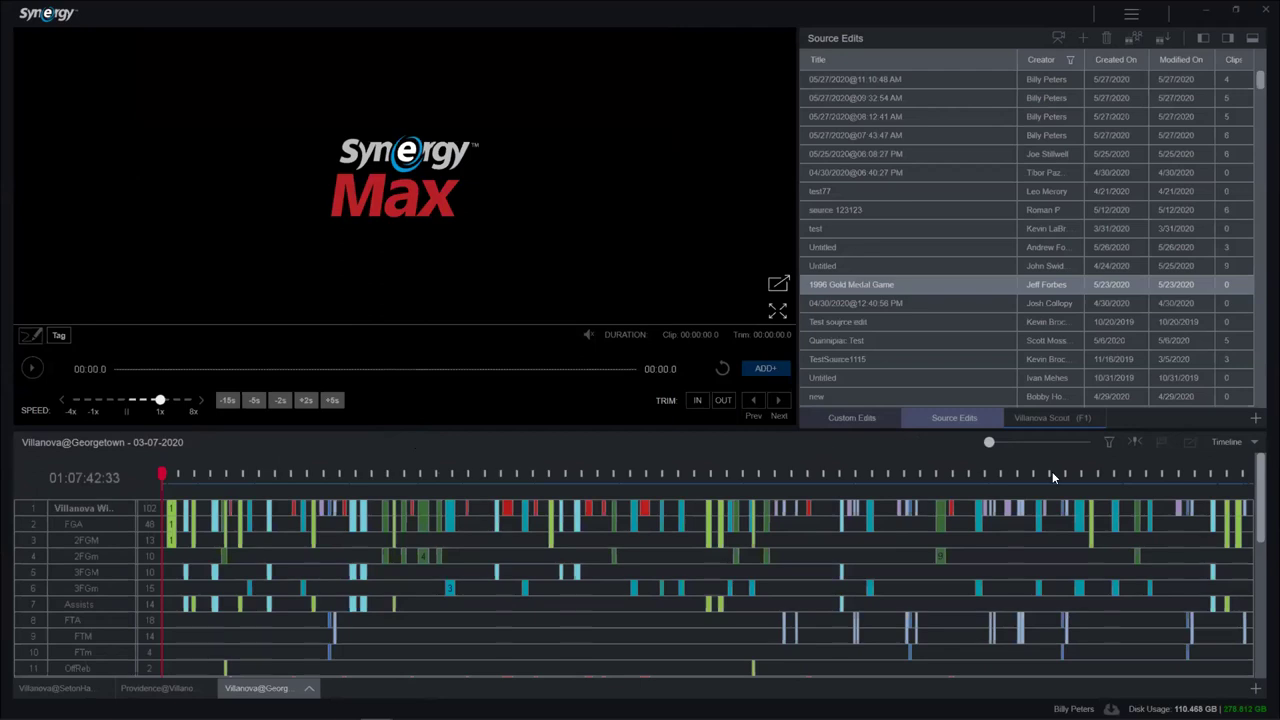
Return to the Villanova Scout edit and send it to one selected user from the recipient list
left_click(1050, 417)
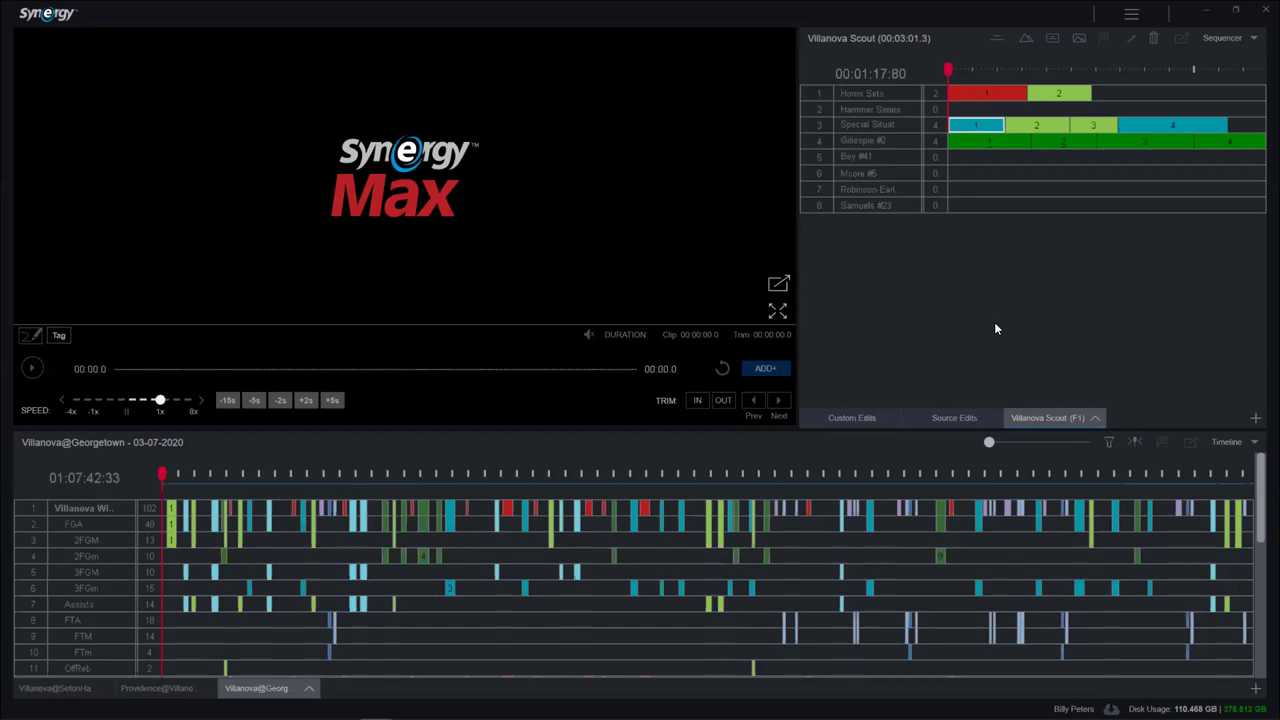
left_click(1096, 418)
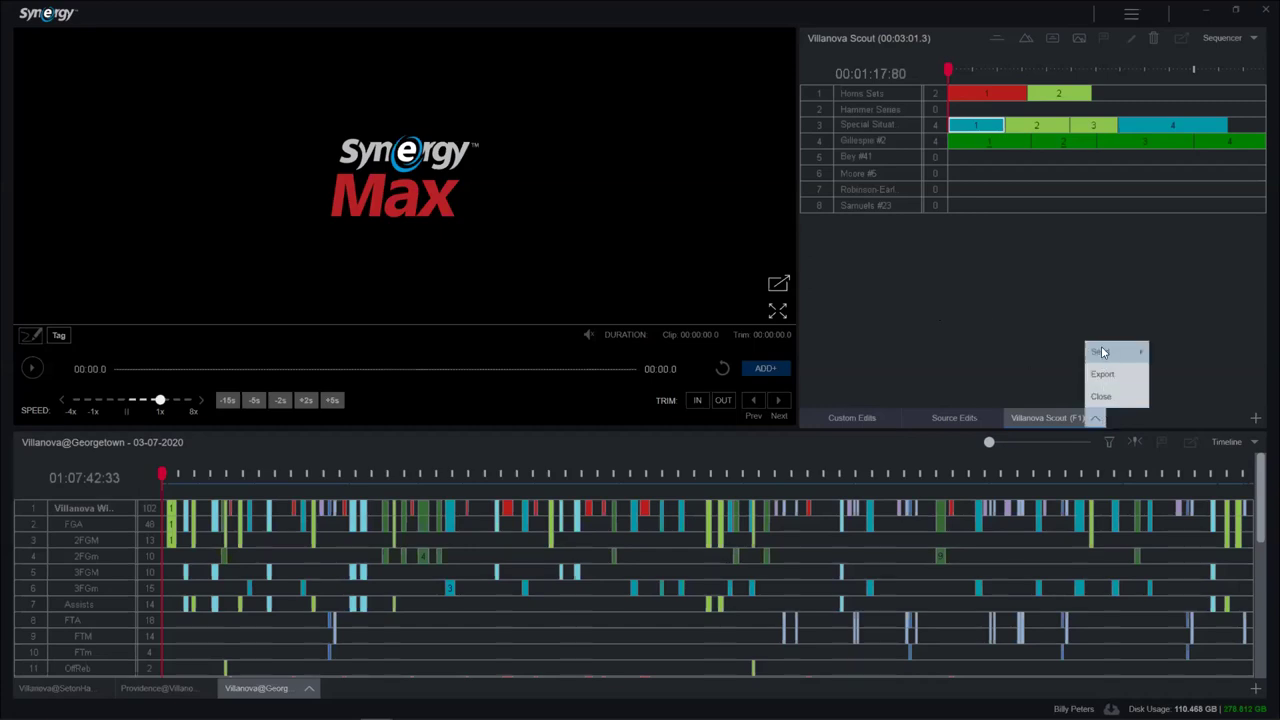
mouse_move(1103, 352)
left_click(1165, 373)
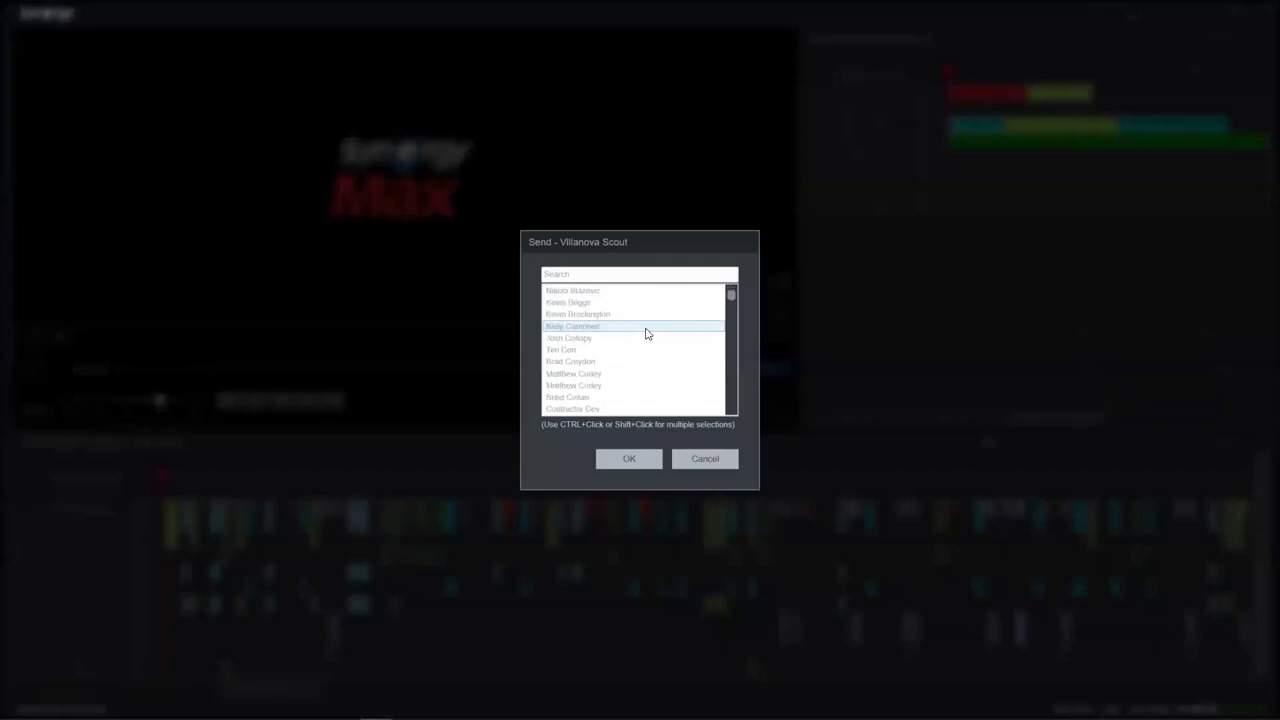
left_click(598, 374)
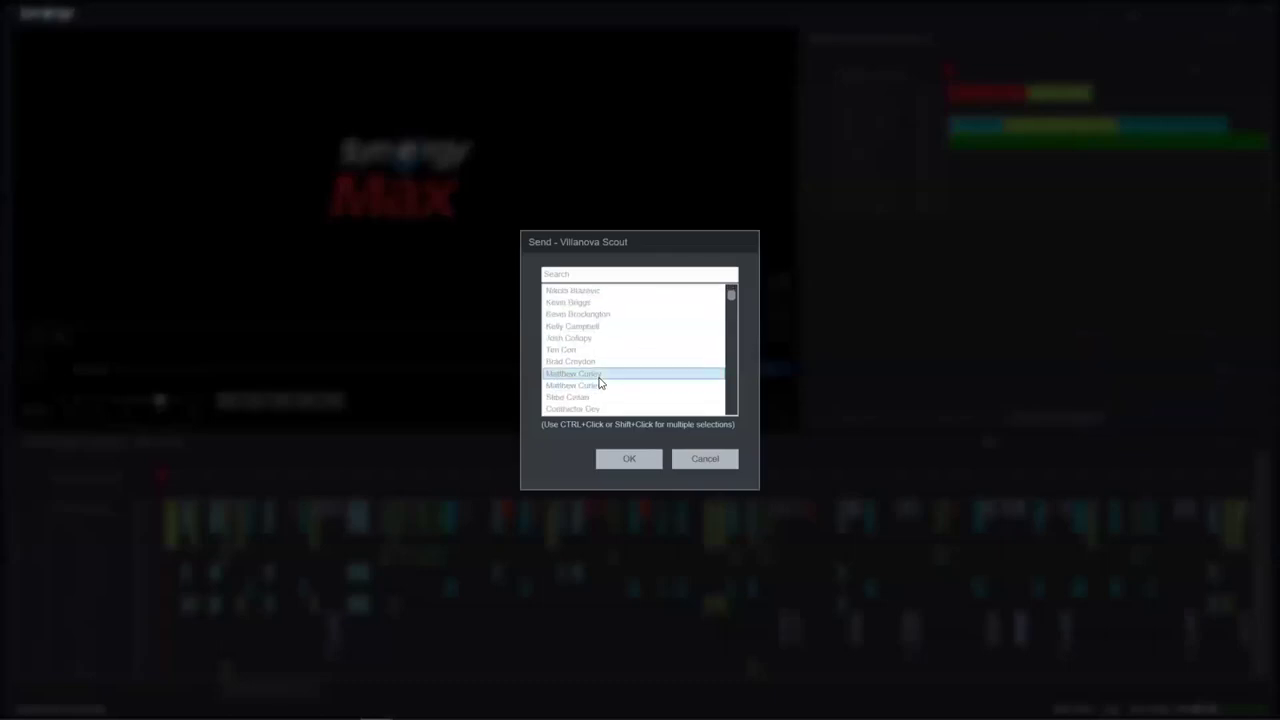
left_click(627, 461)
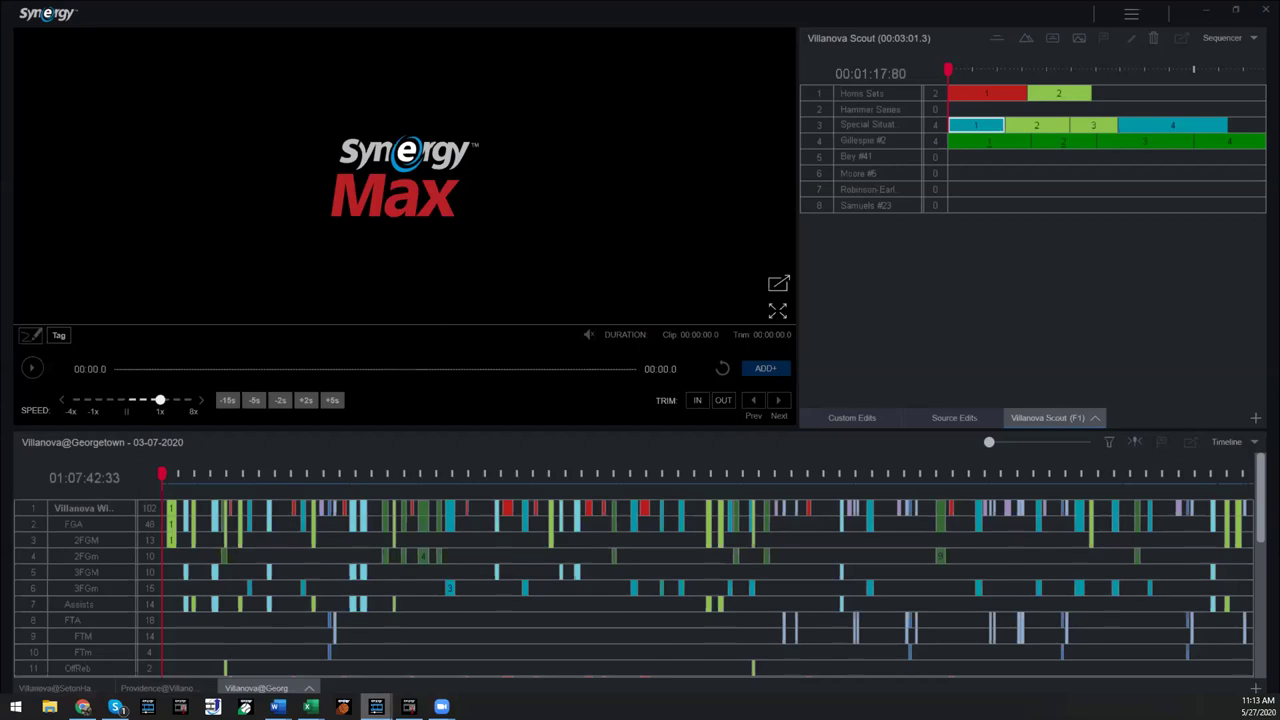
Bring up the tagging window and move it over the video player area
mouse_move(376, 706)
left_click(449, 614)
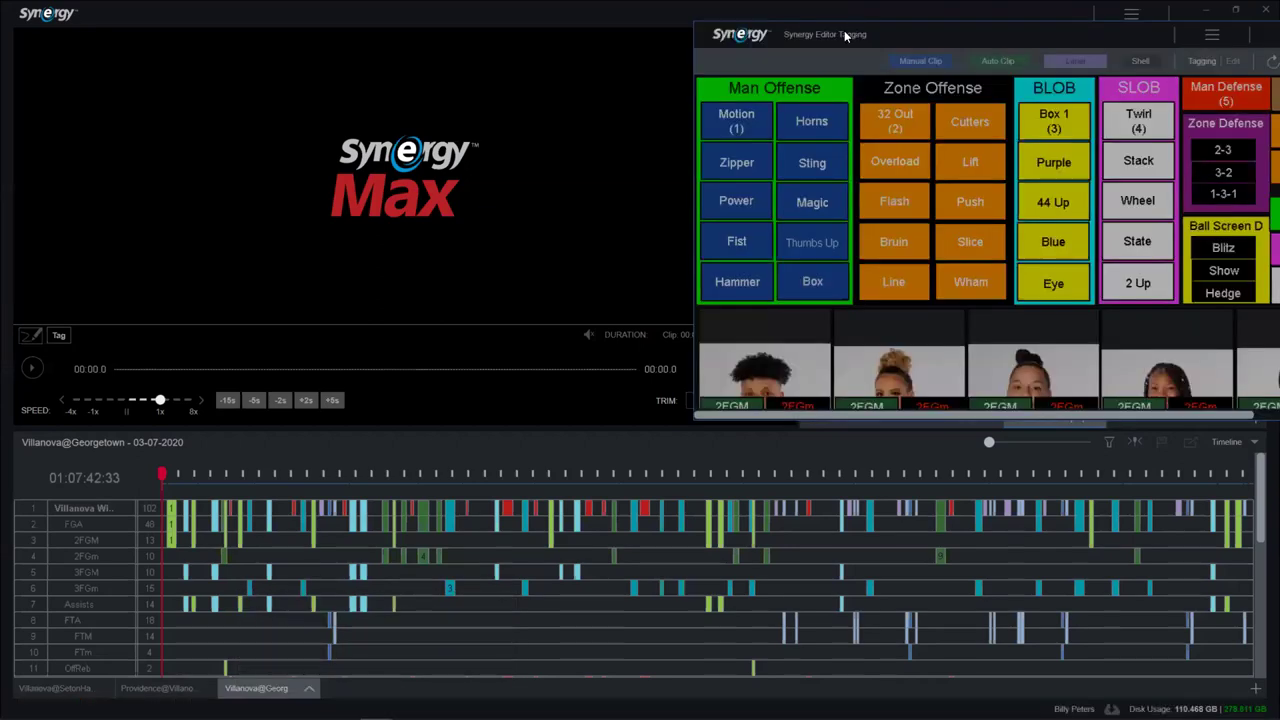
left_click_drag(849, 34, 730, 92)
left_click(767, 92)
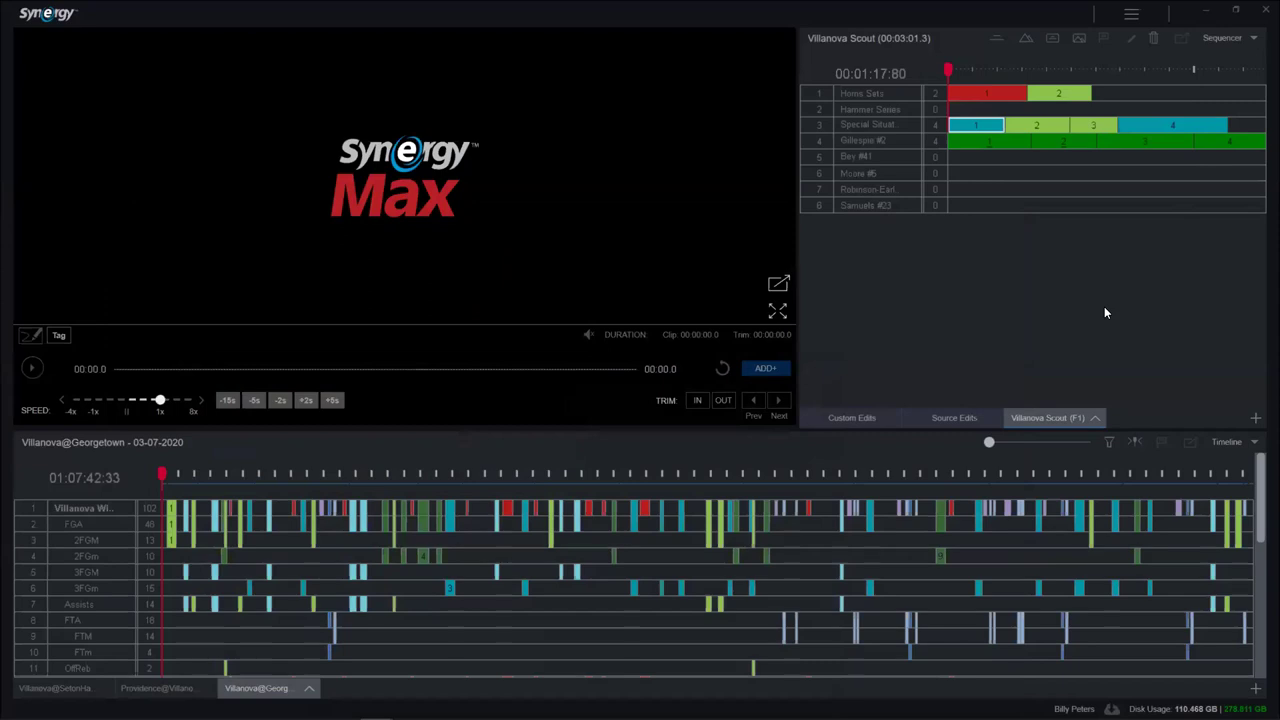
Export the full Villanova Scout edit to the Desktop as a package (.sstedit) file
left_click(1095, 417)
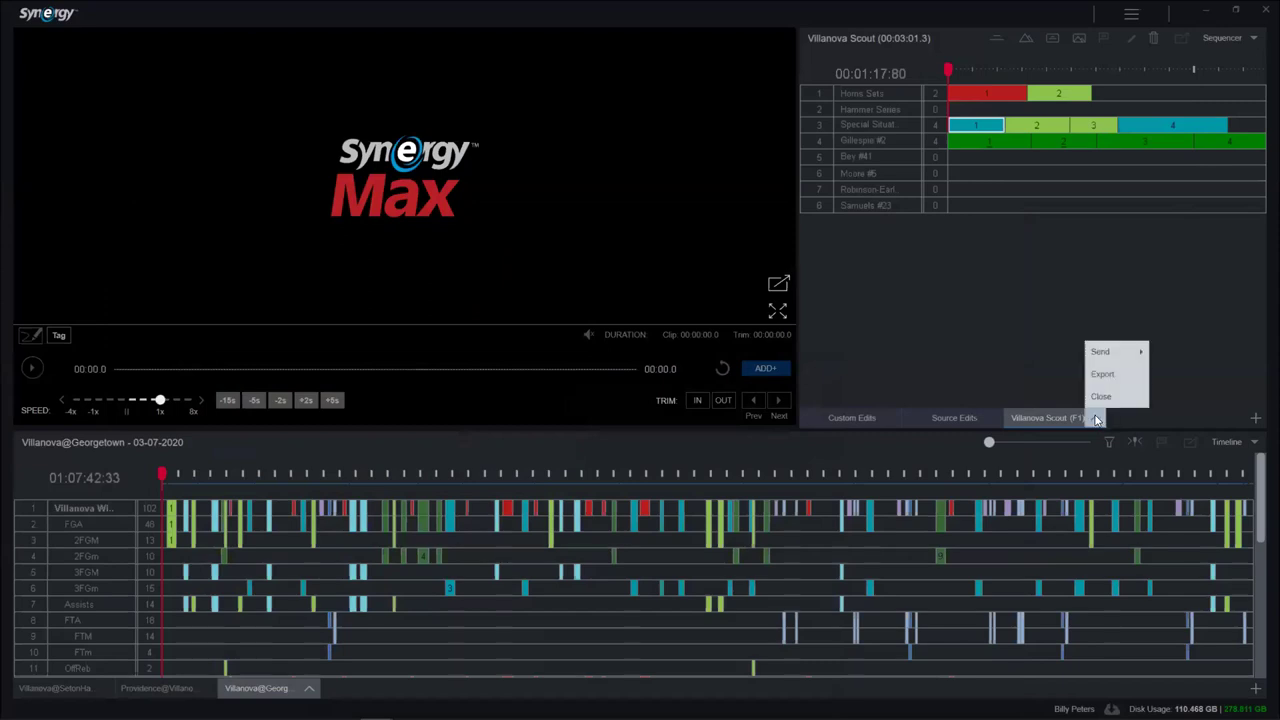
mouse_move(1112, 351)
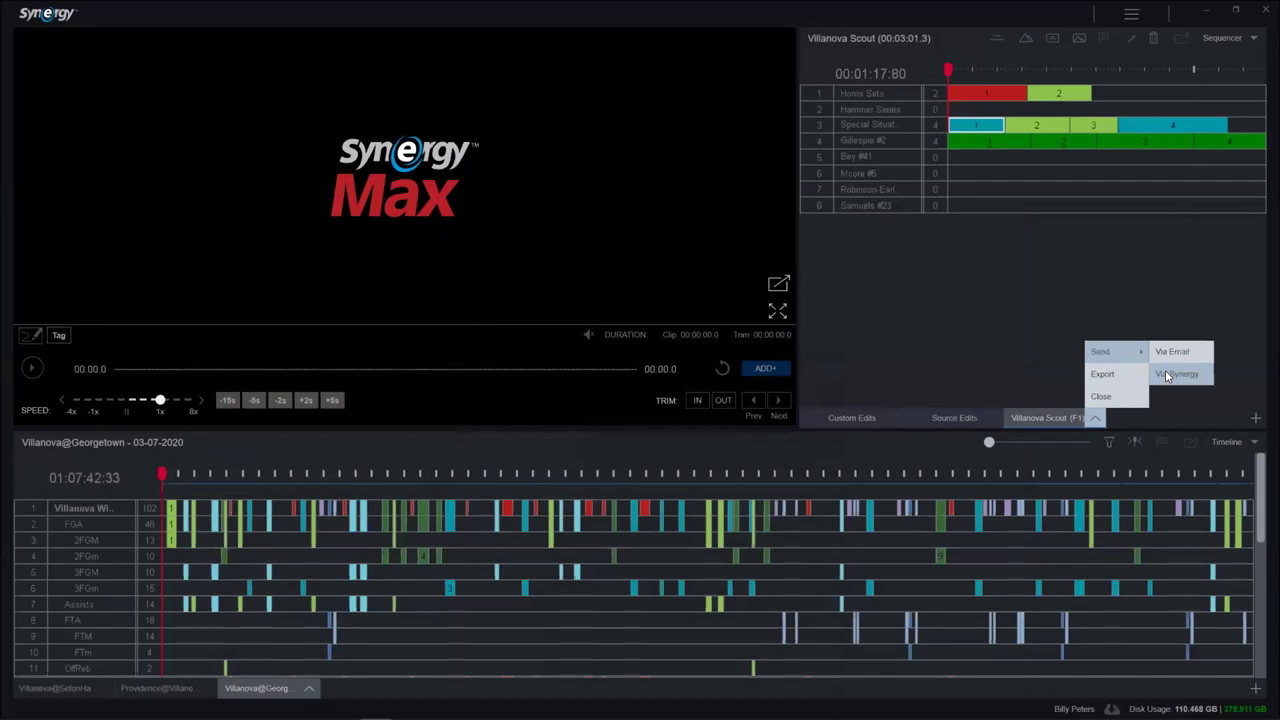
left_click(1101, 374)
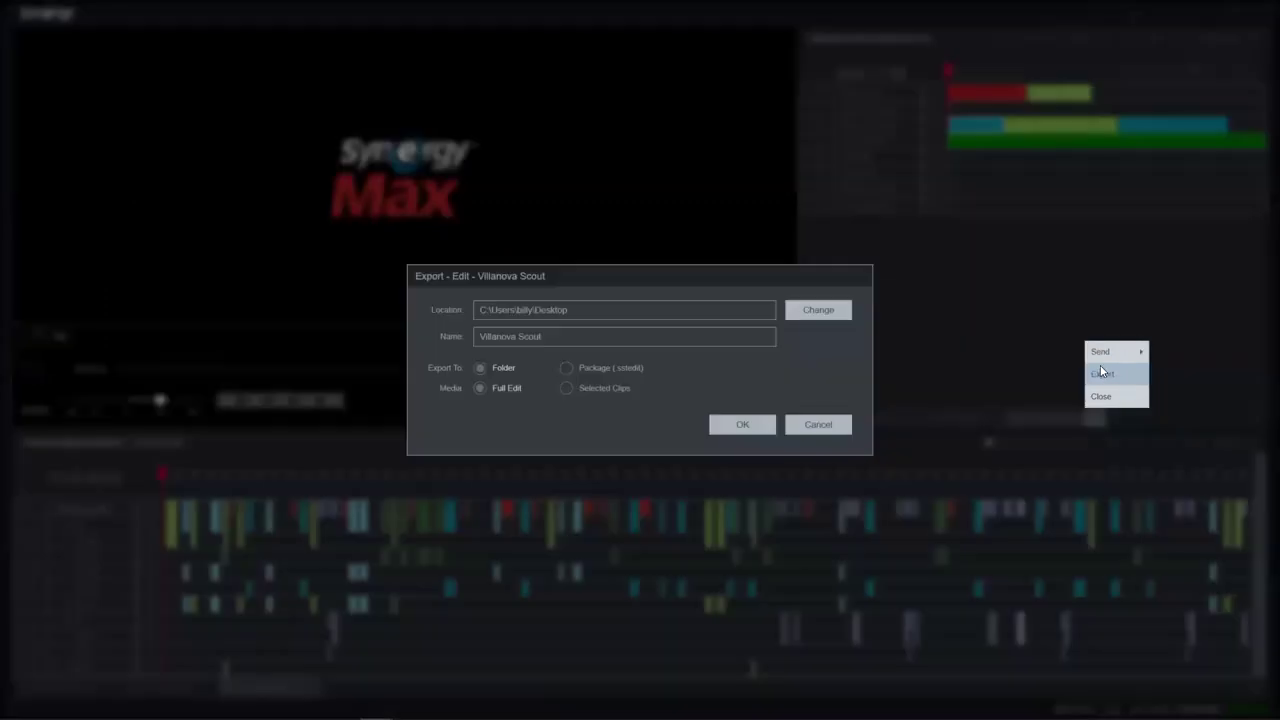
left_click(566, 368)
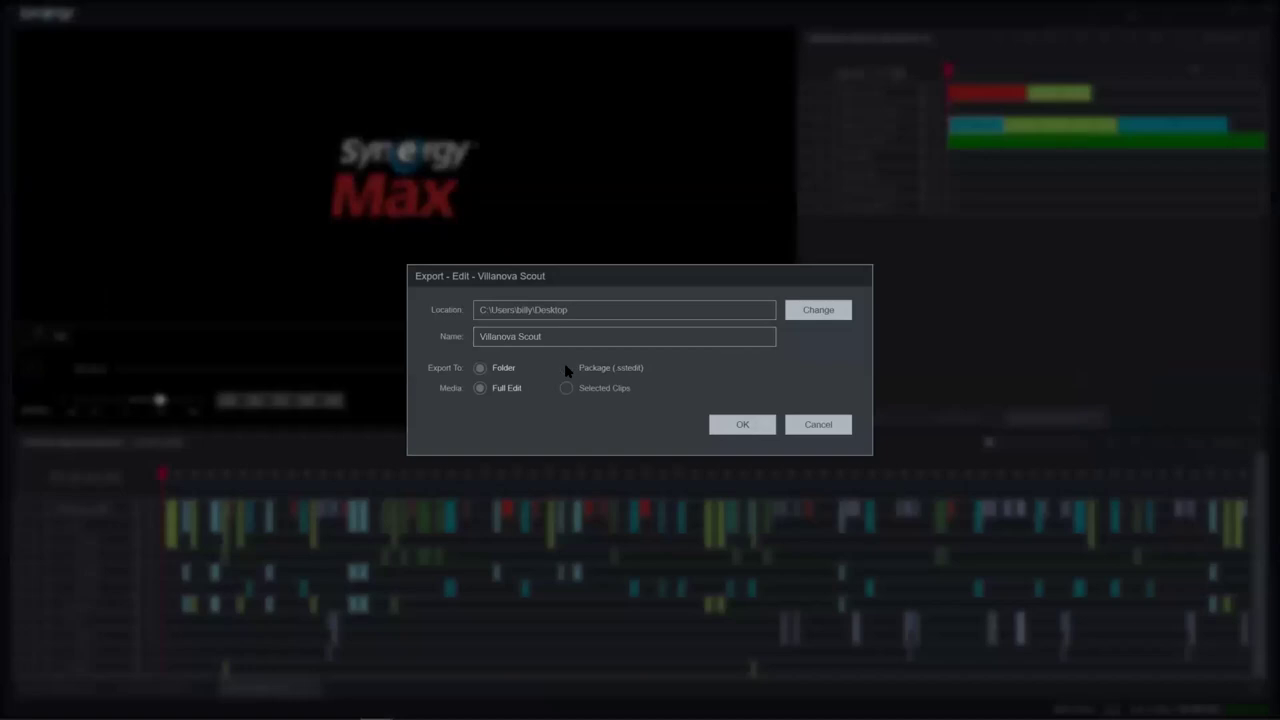
left_click(743, 425)
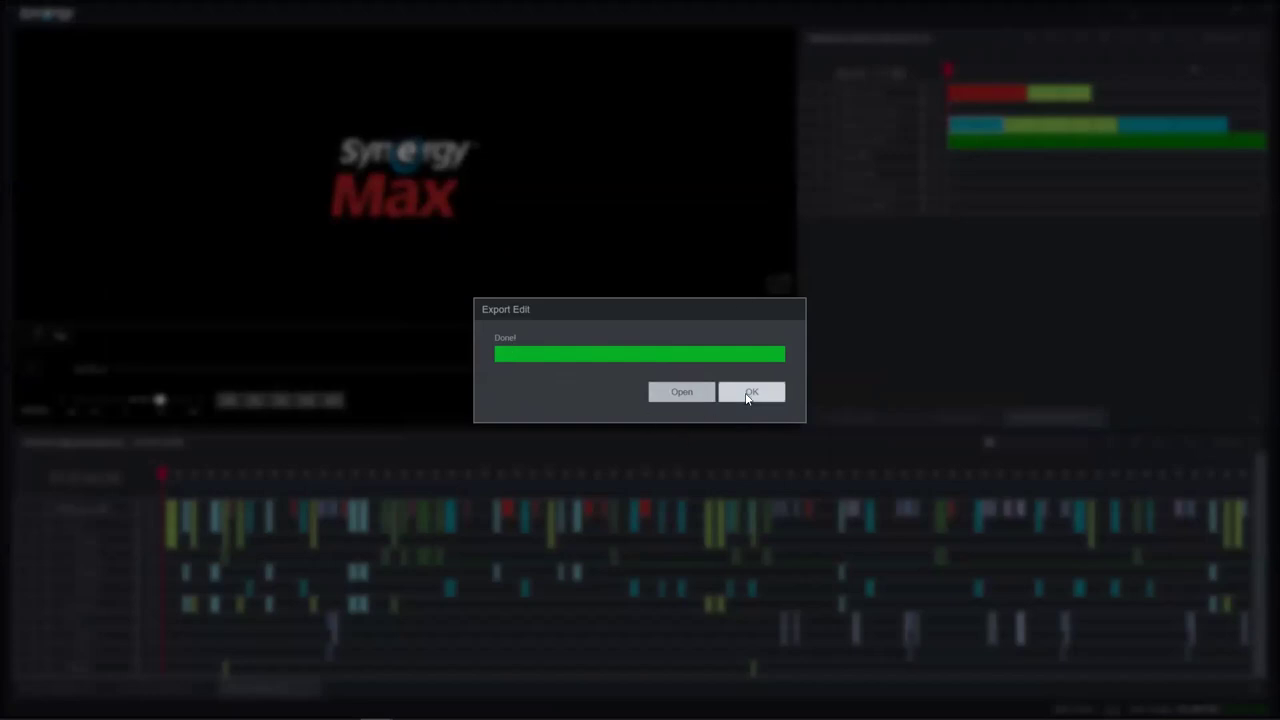
left_click(750, 392)
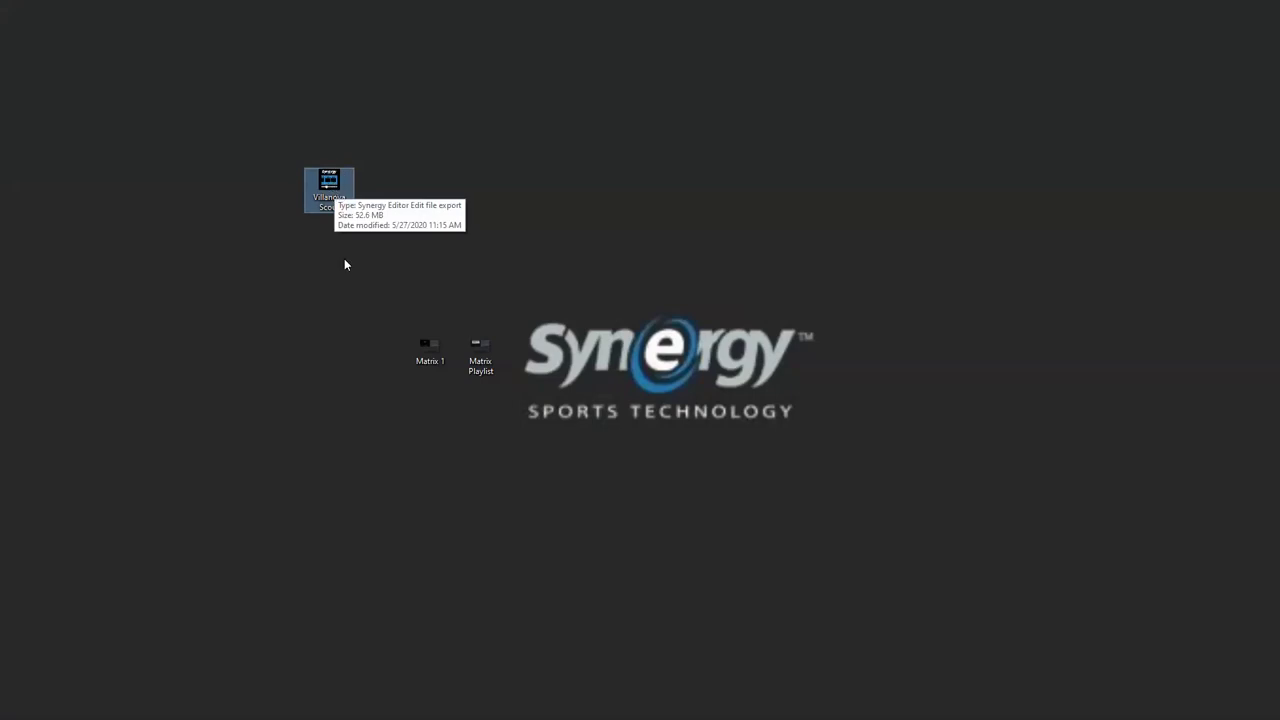
Return to the editor's main window from the desktop and switch the Villanova Scout edit to Playlist view
mouse_move(376, 706)
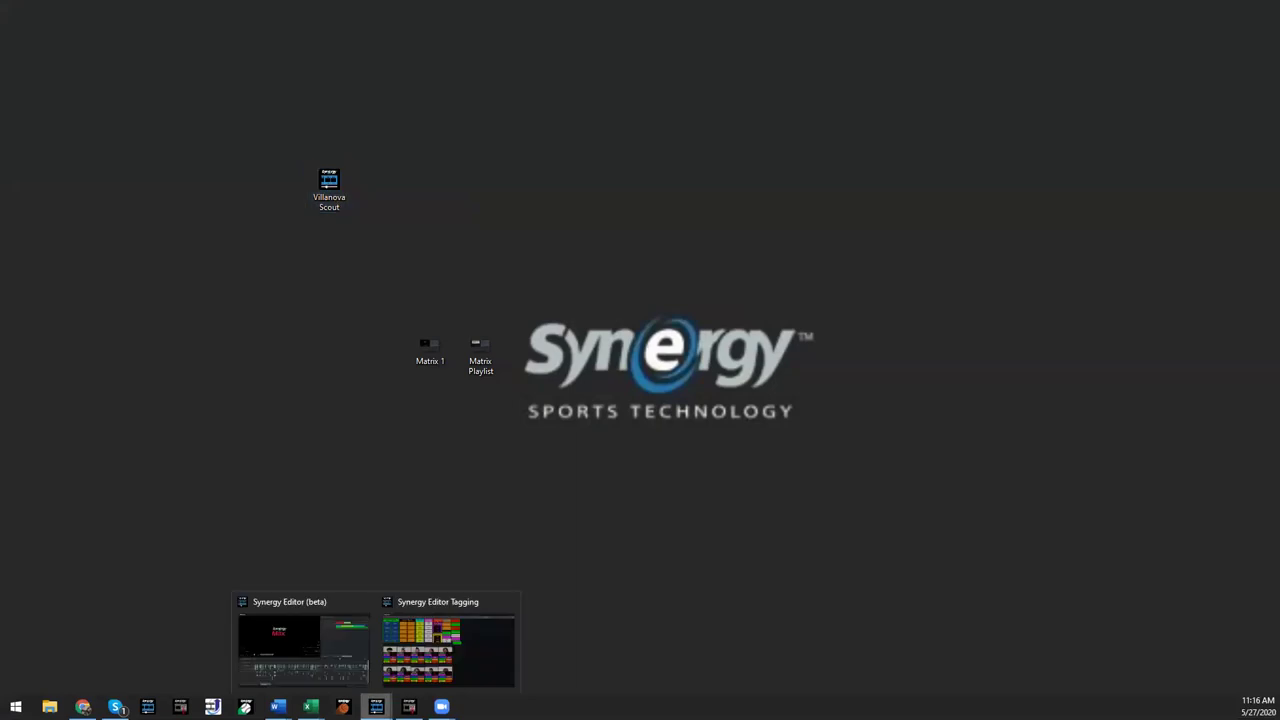
left_click(329, 624)
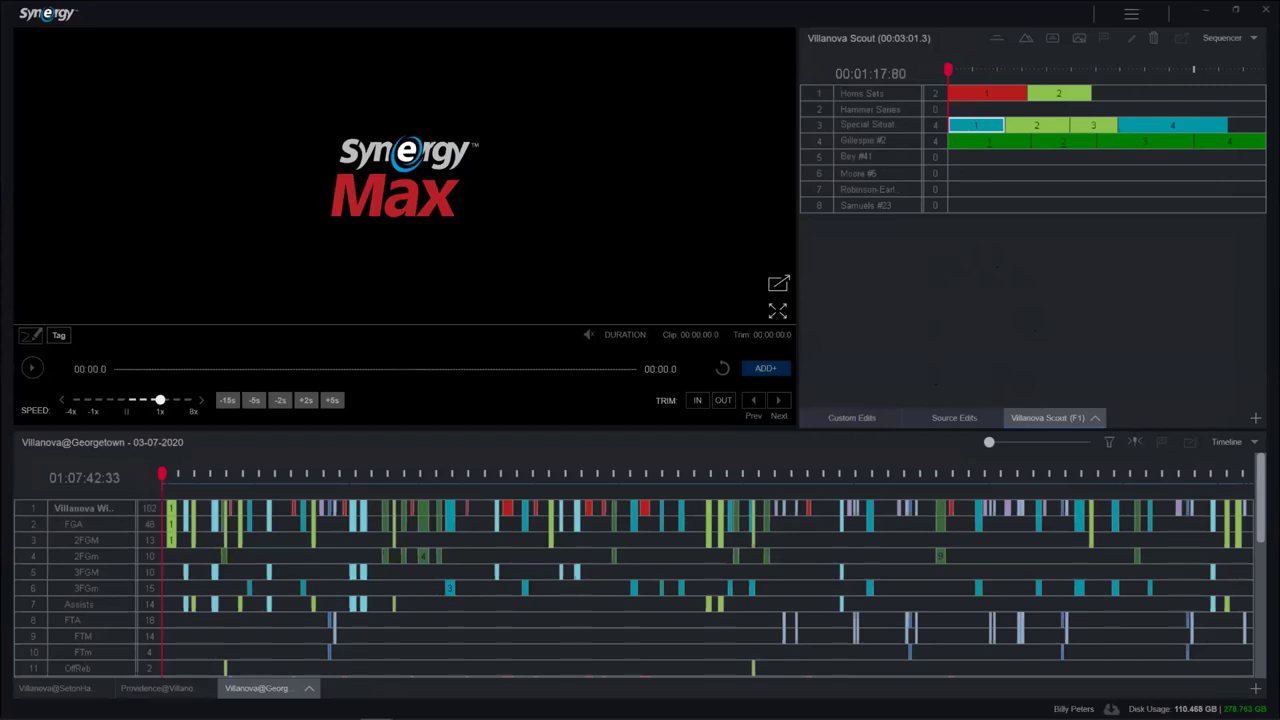
left_click(862, 124)
left_click(1222, 40)
left_click(1221, 57)
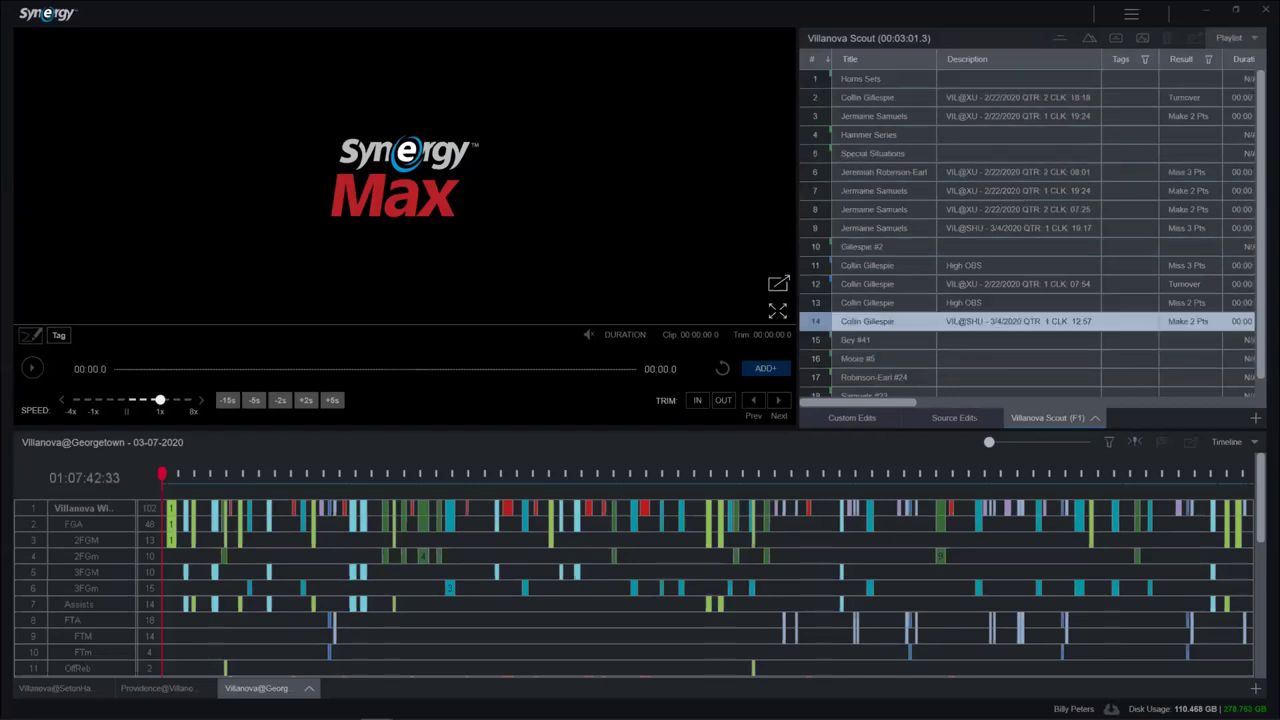
Bring up the tagging window beside the Villanova Scout playlist and look over the clips' Tags column
mouse_move(400, 715)
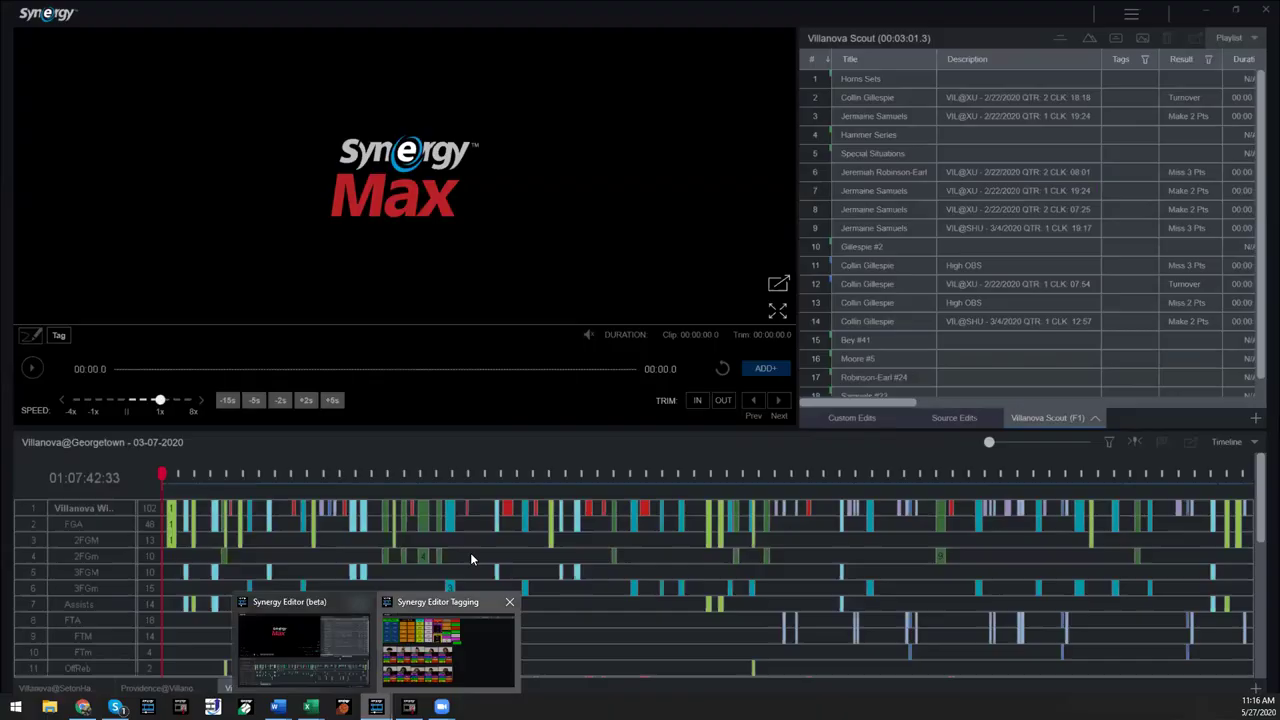
left_click(452, 640)
left_click(1235, 17)
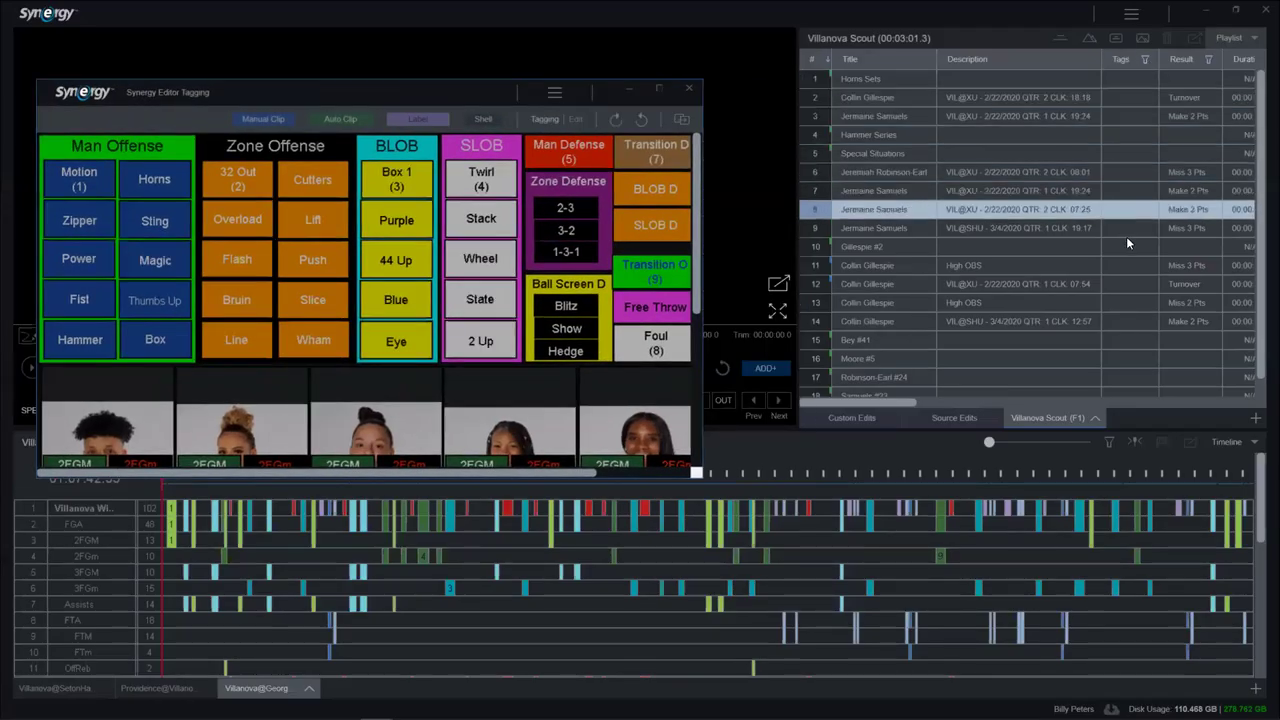
left_click(1126, 97)
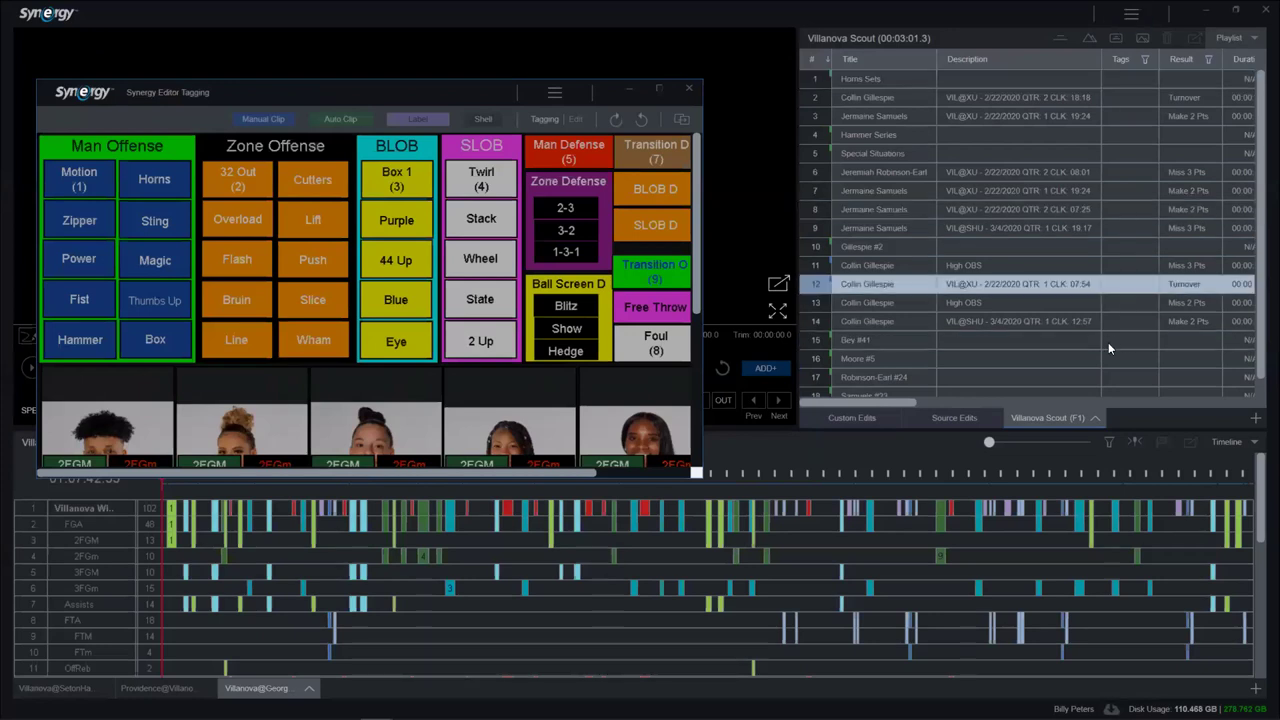
left_click(1145, 176)
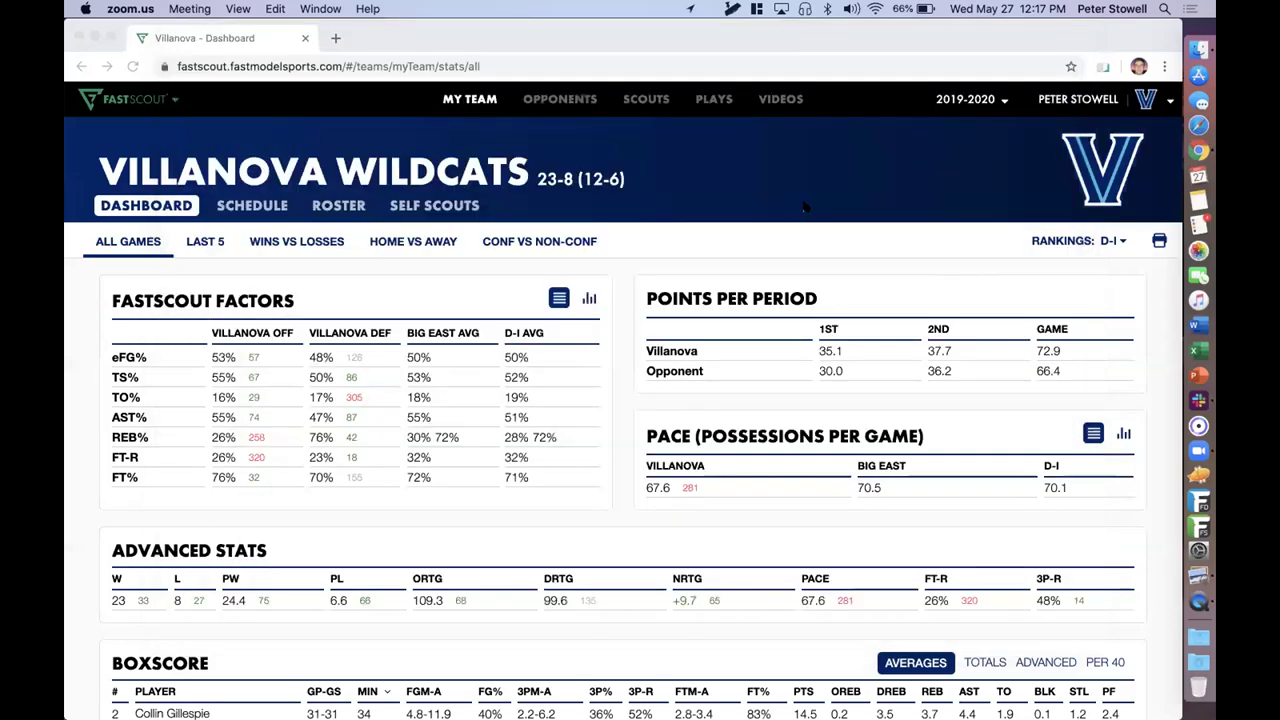
In FastScout, open the Synergy Webinar report from the self scouts
left_click(806, 206)
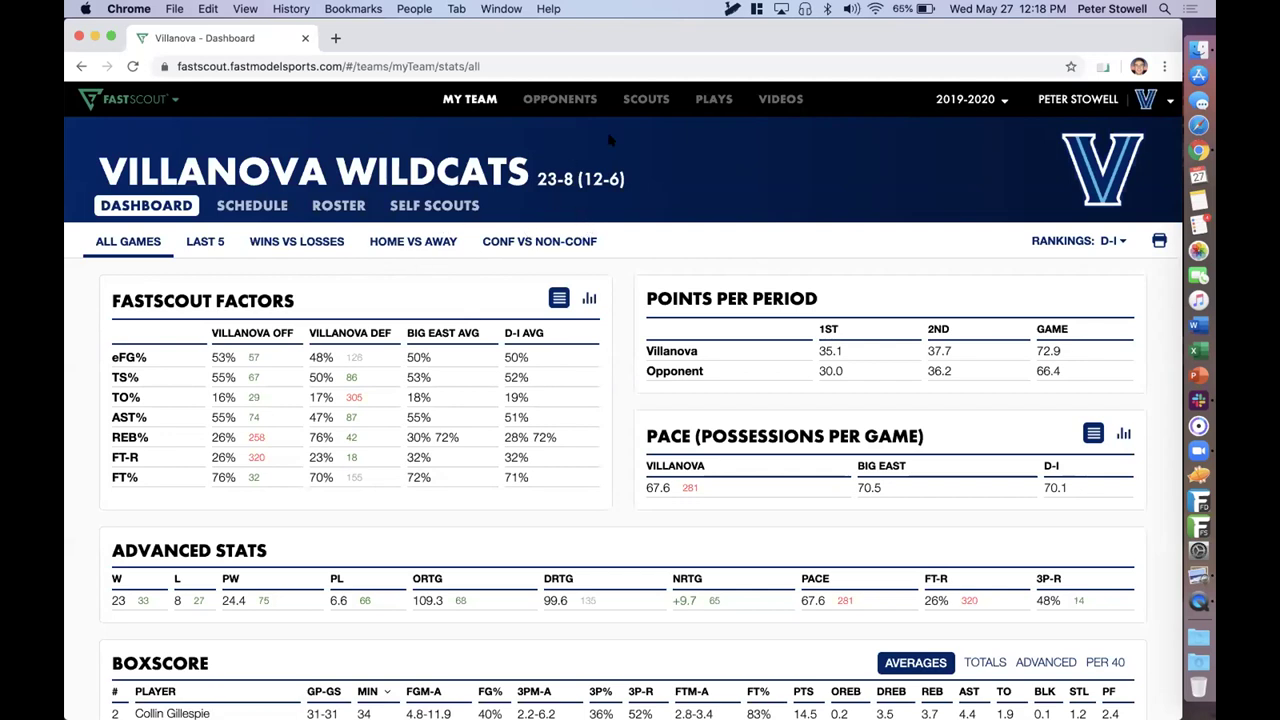
left_click(640, 100)
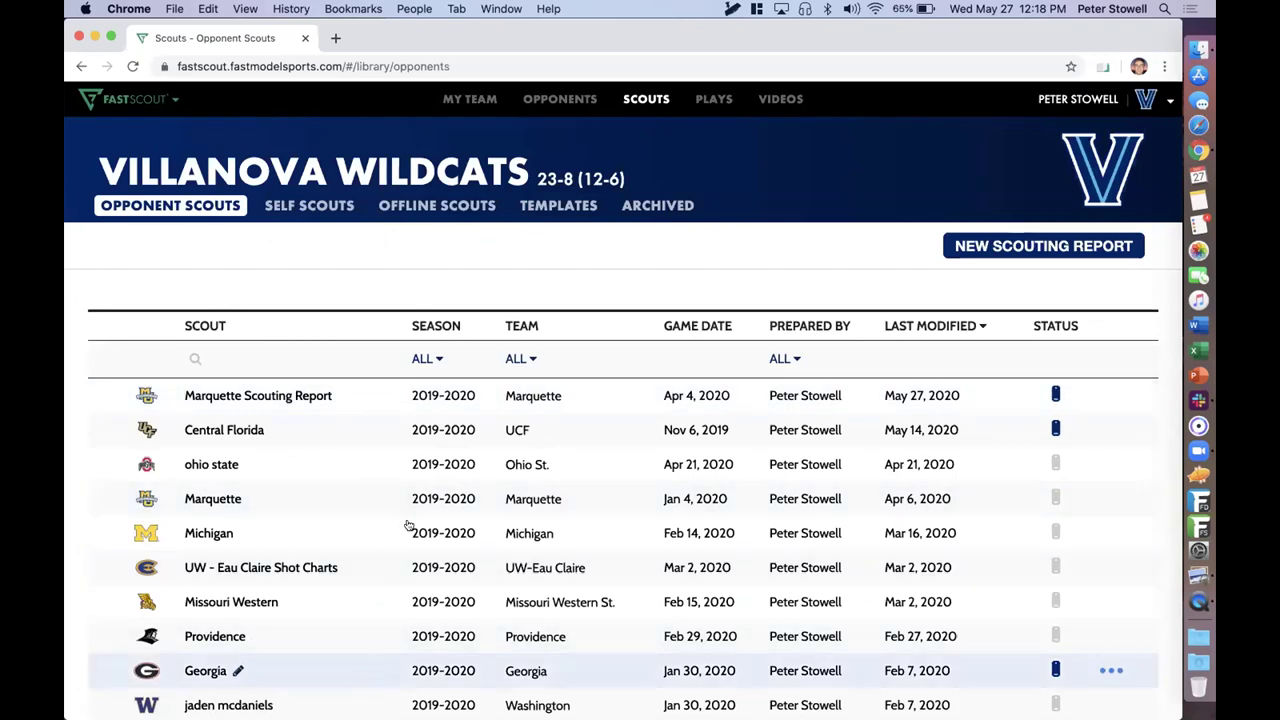
left_click(316, 204)
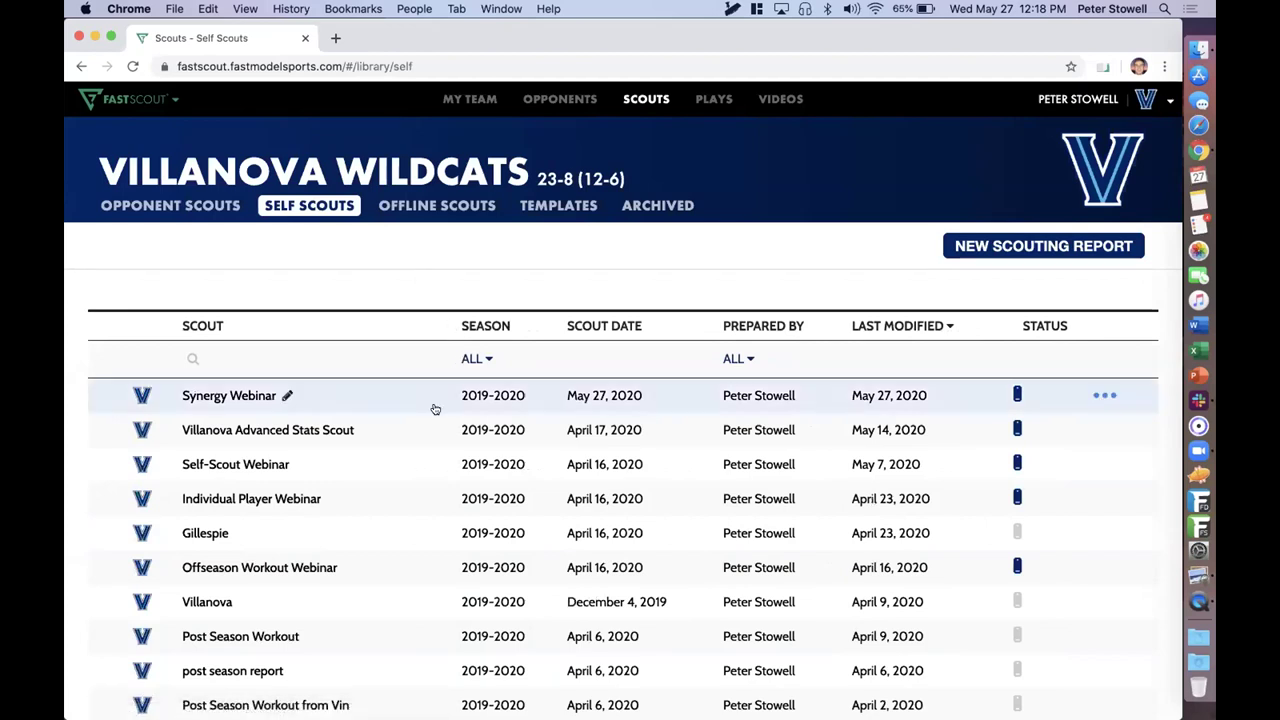
left_click(363, 389)
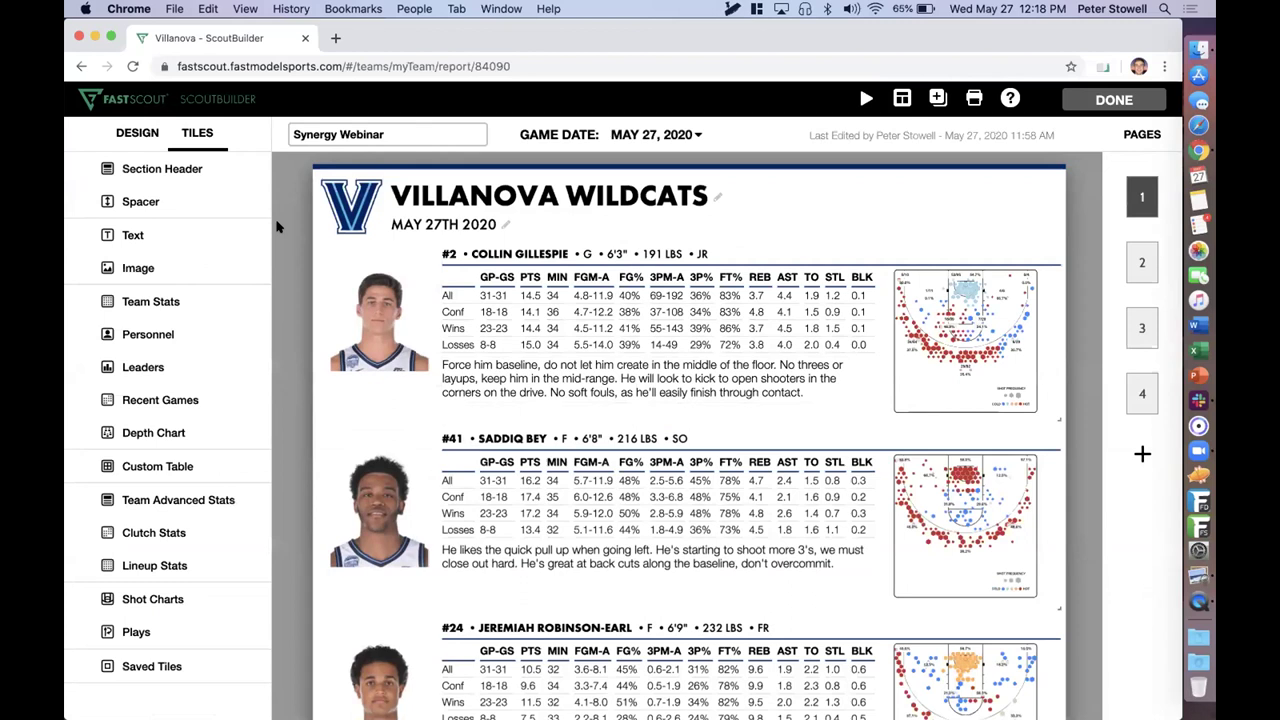
Select the #2 player's tile on page 1, look over its shot chart, and open its attached videos
left_click(372, 305)
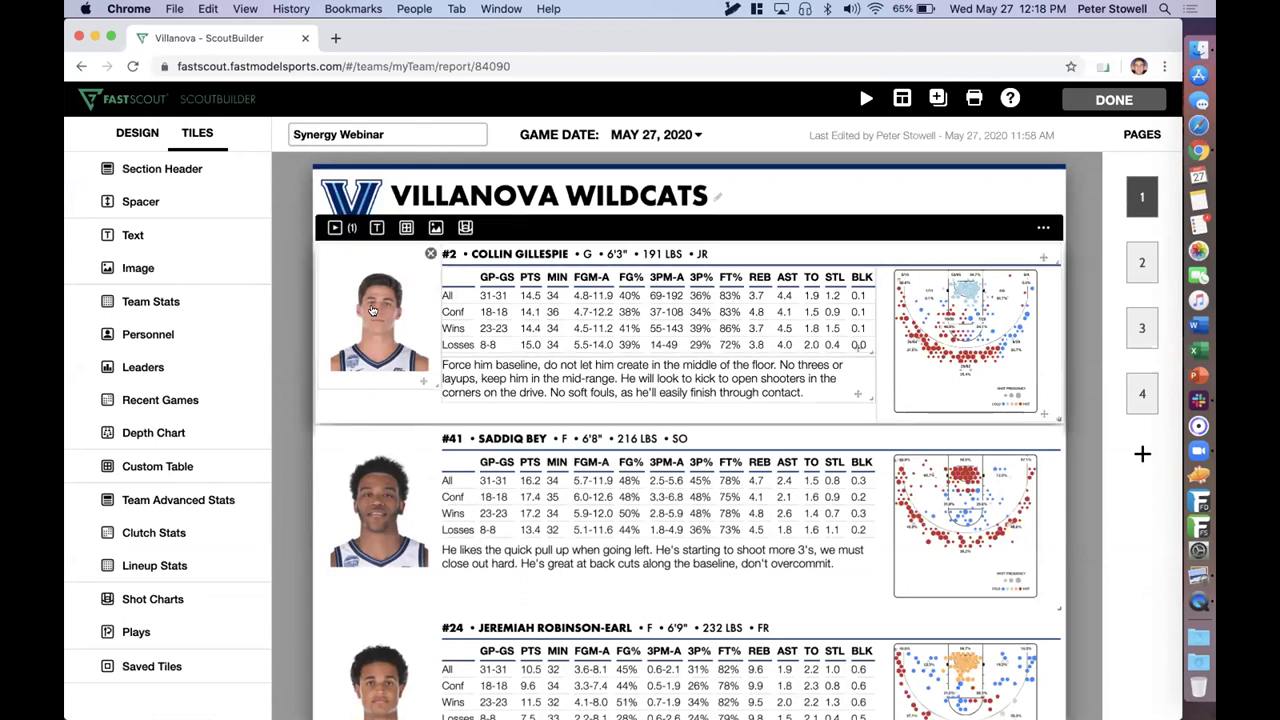
mouse_move(970, 293)
mouse_move(932, 347)
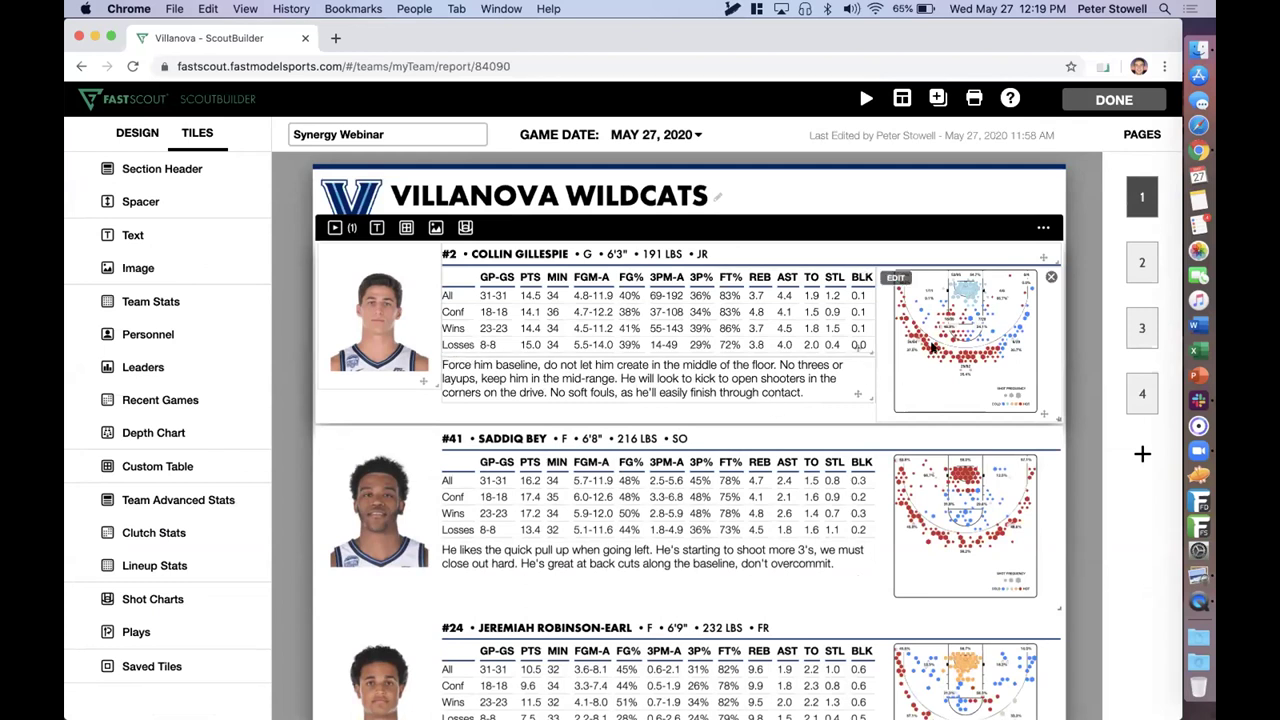
mouse_move(370, 310)
left_click(334, 228)
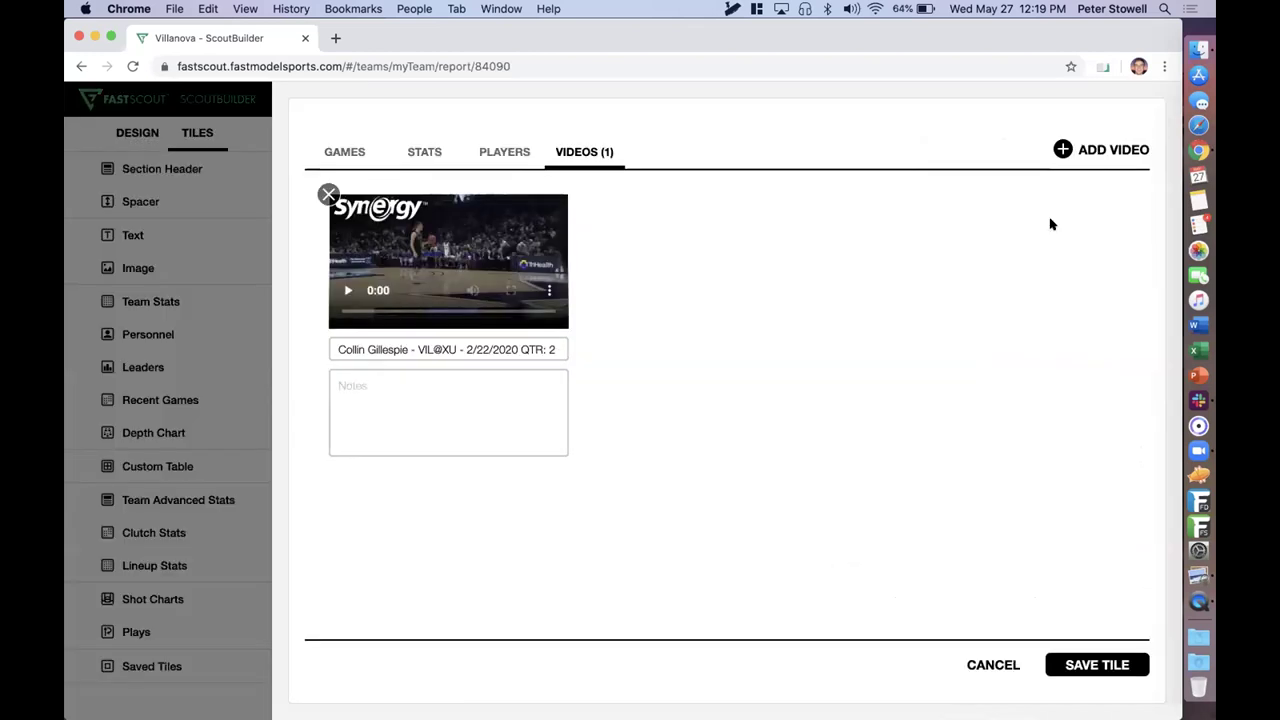
Start adding video from Synergy to the tile and open the Villanova Scout edit's clip list
left_click(1113, 150)
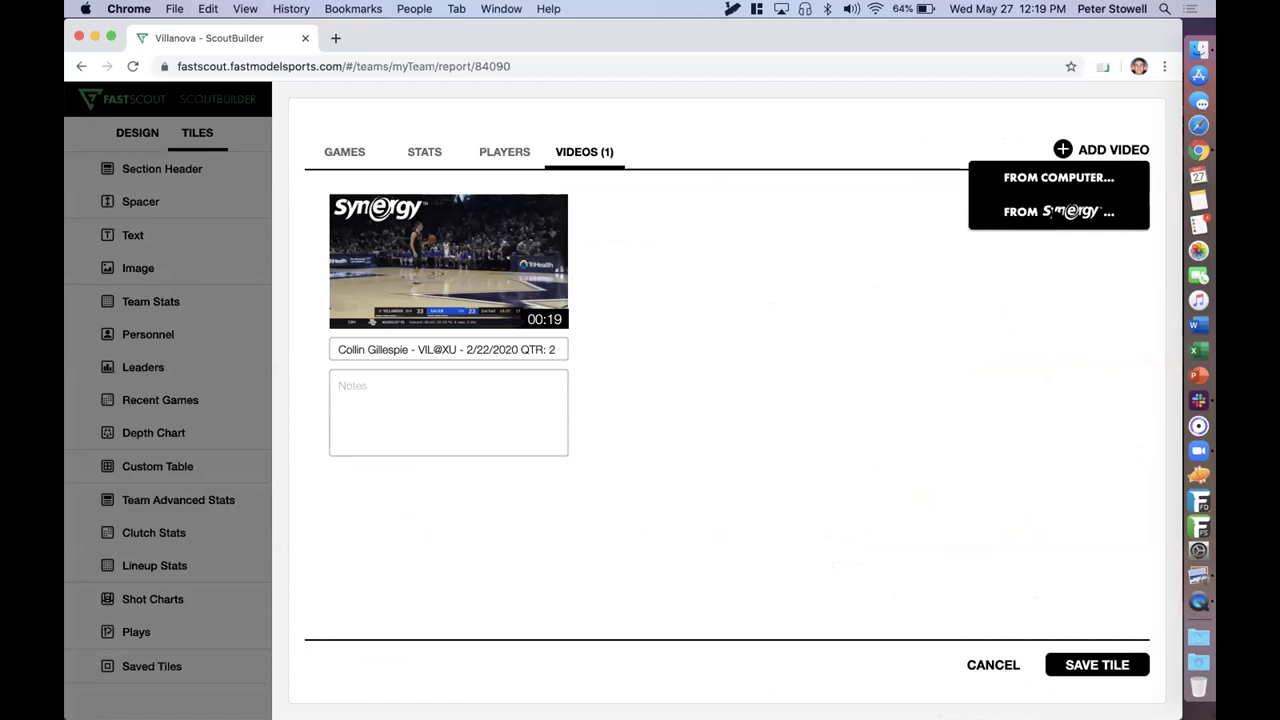
left_click(1055, 212)
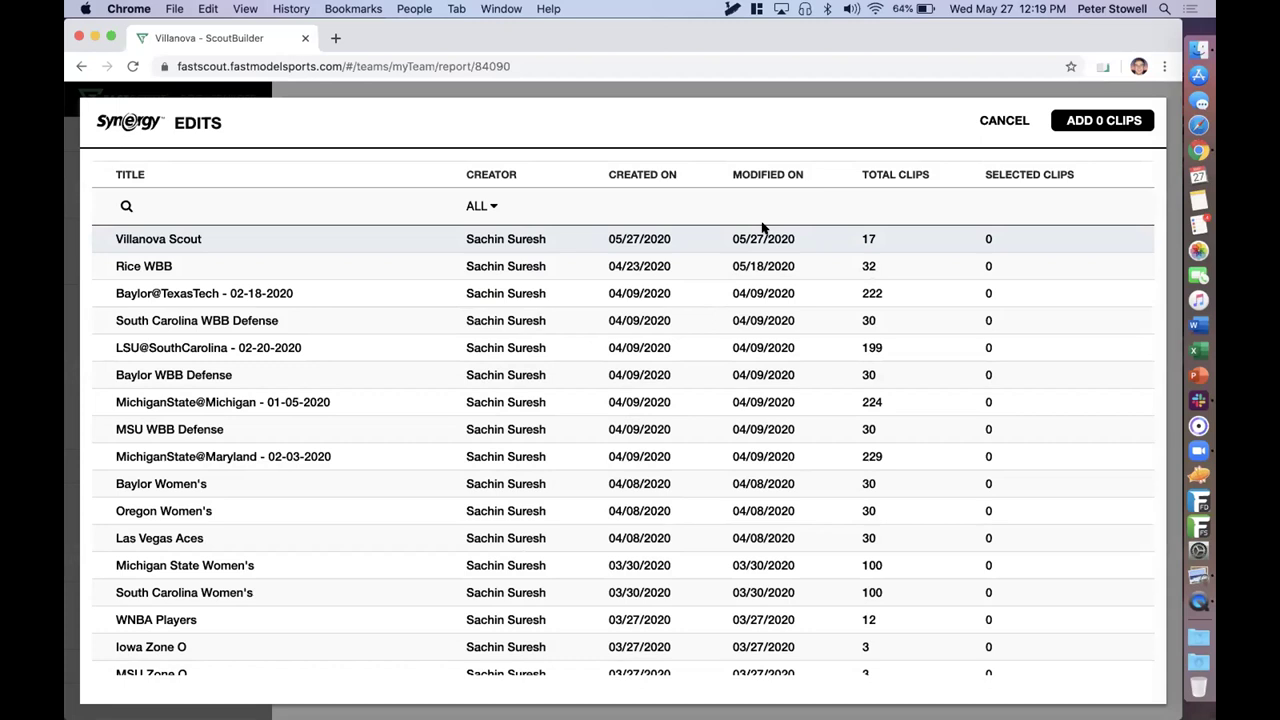
left_click(587, 239)
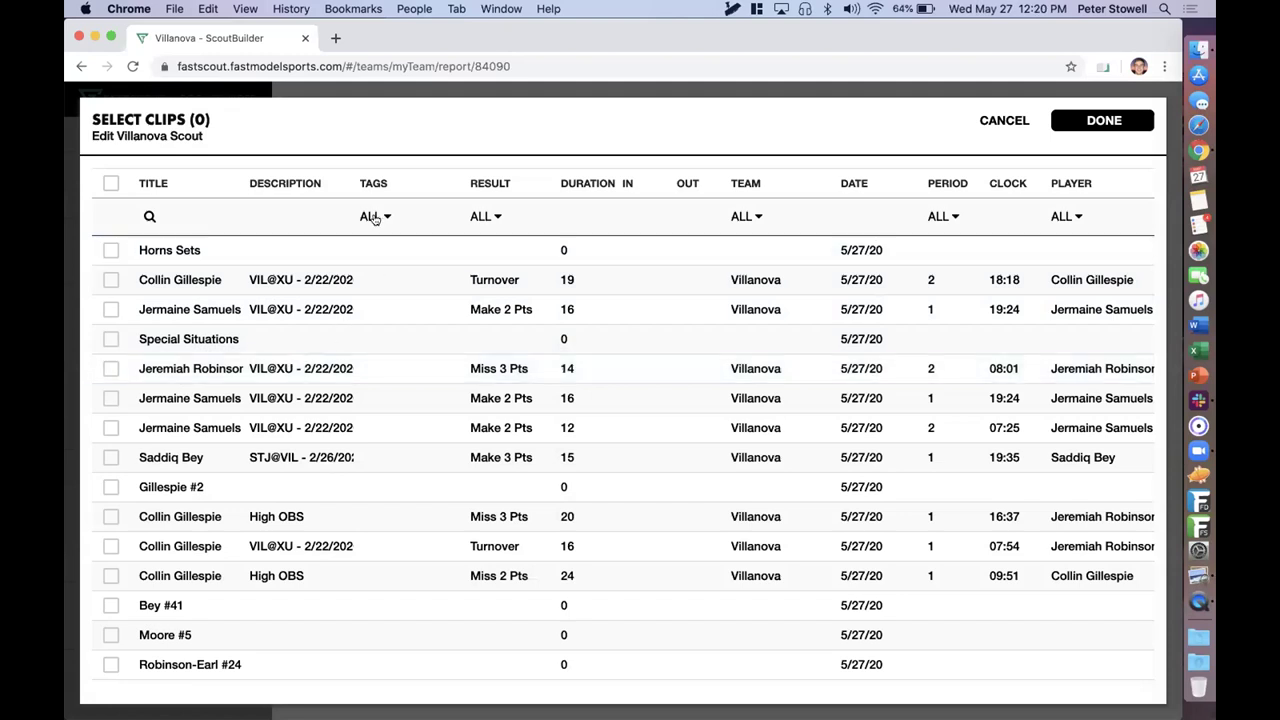
Look through the Result, Player and Period filter options for the Villanova Scout clips
left_click(483, 218)
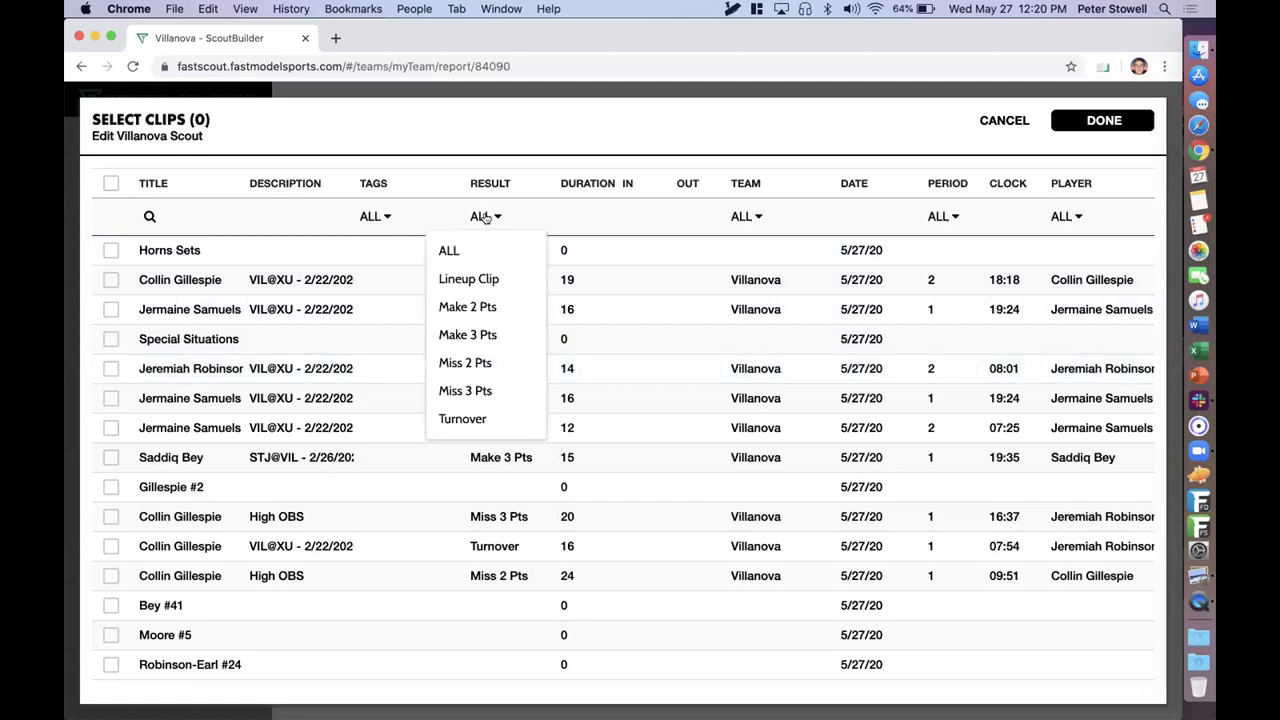
left_click(485, 218)
left_click(1062, 214)
left_click(1060, 212)
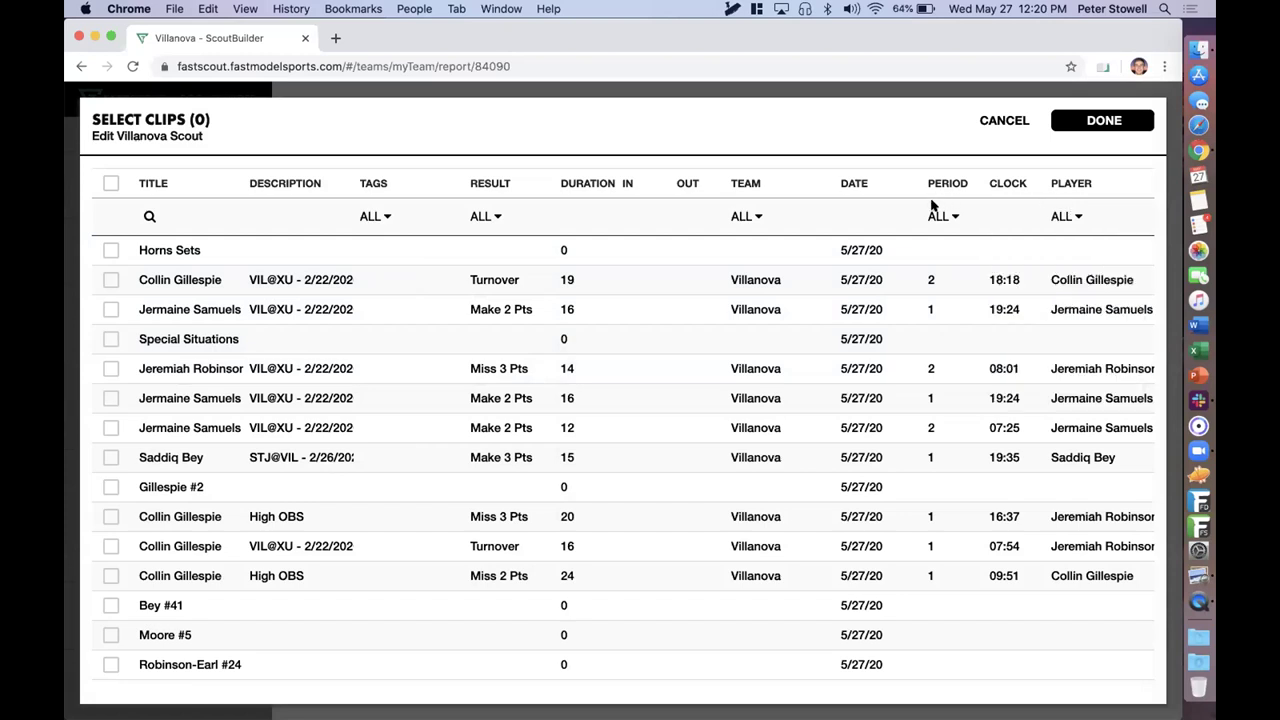
left_click(940, 215)
left_click(945, 214)
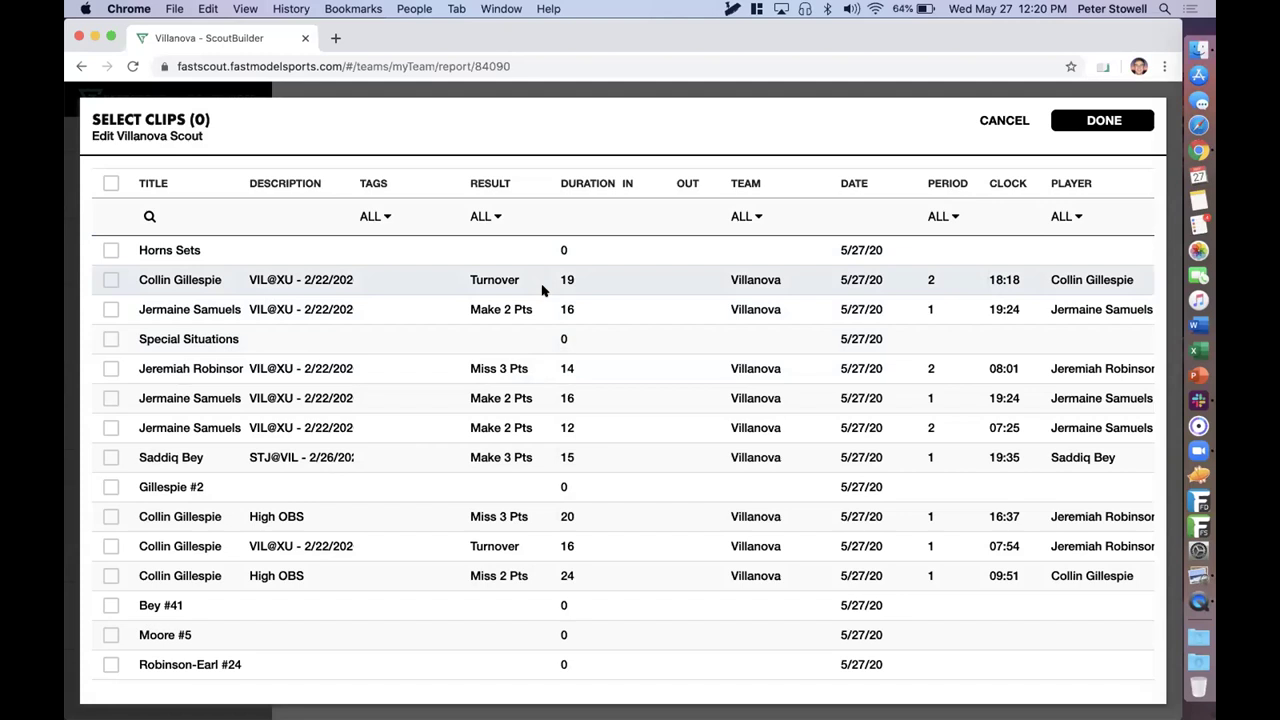
Select the three clips under the #2 player's heading and add them to the tile's videos
left_click(110, 516)
left_click(110, 546)
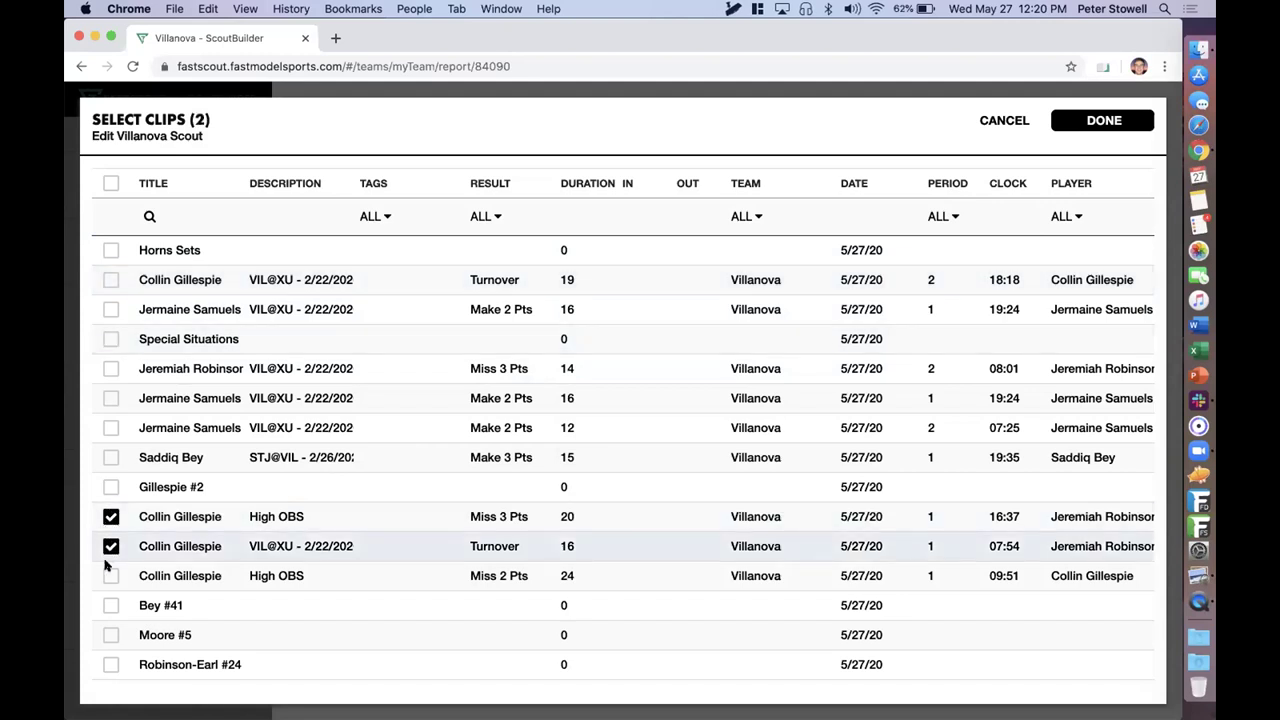
left_click(110, 576)
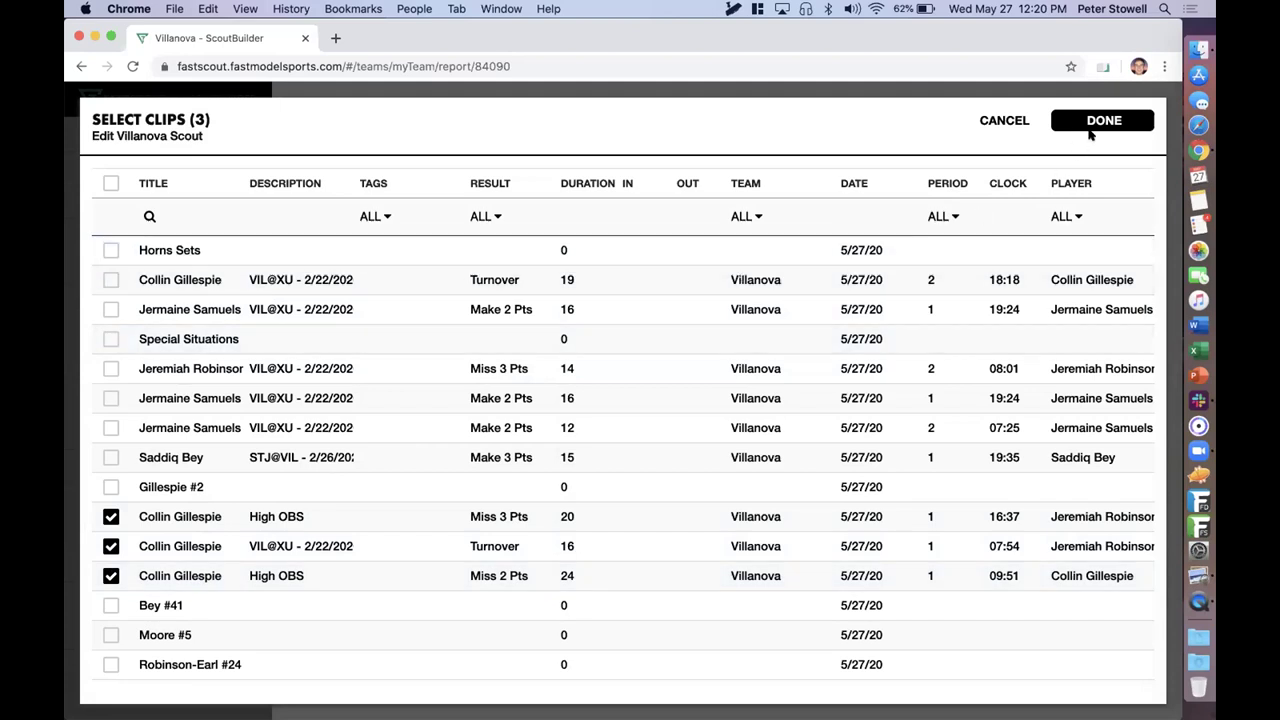
left_click(1104, 120)
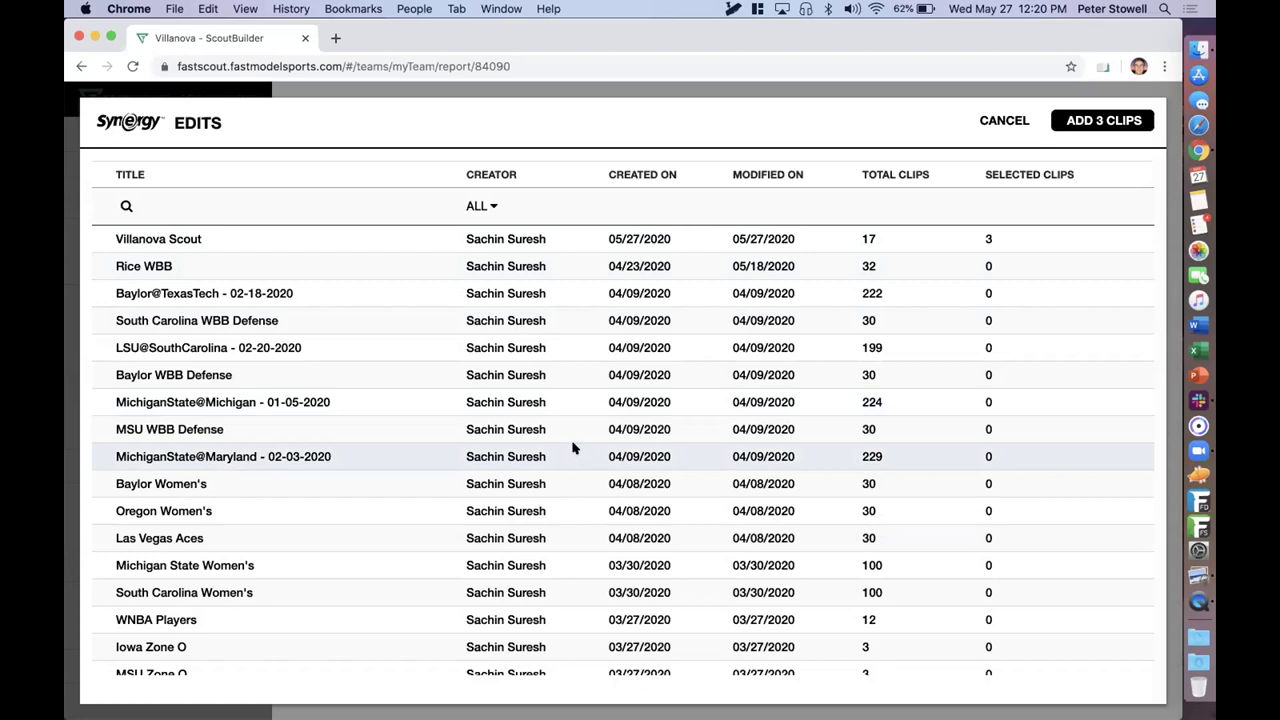
left_click(1102, 121)
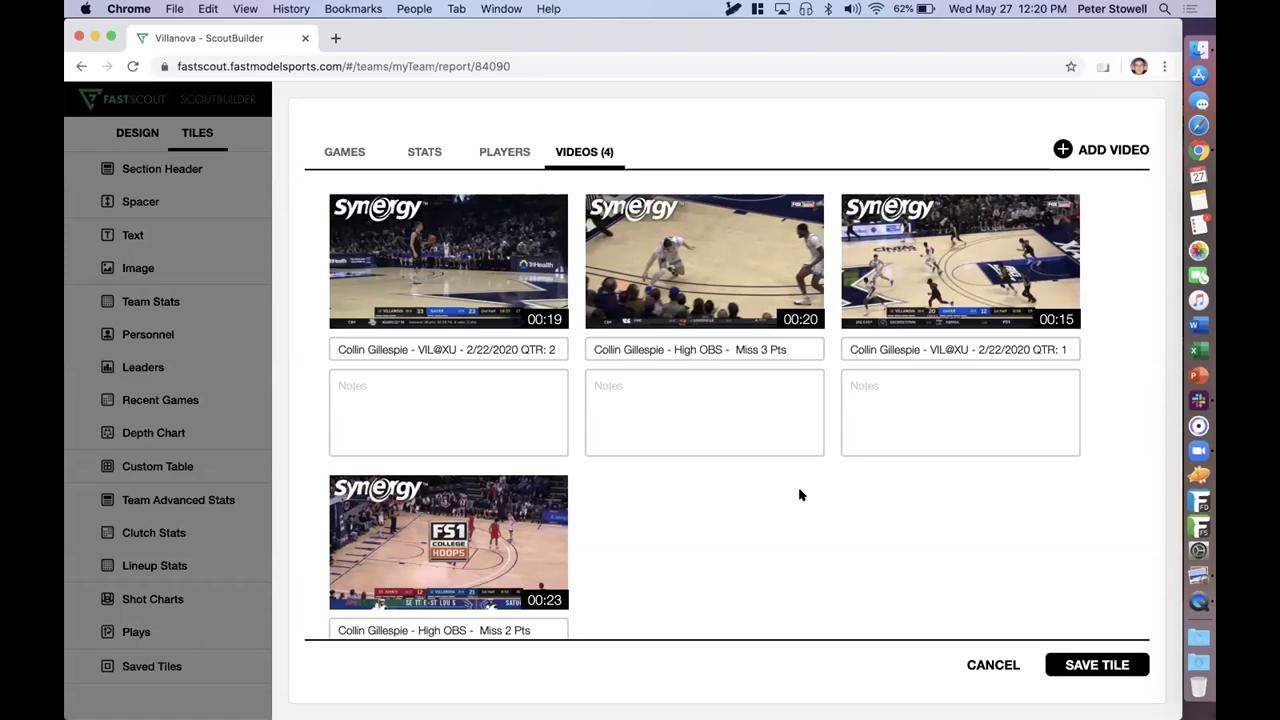
Activate the first video's notes field without entering text, and save the player's tile
mouse_move(494, 380)
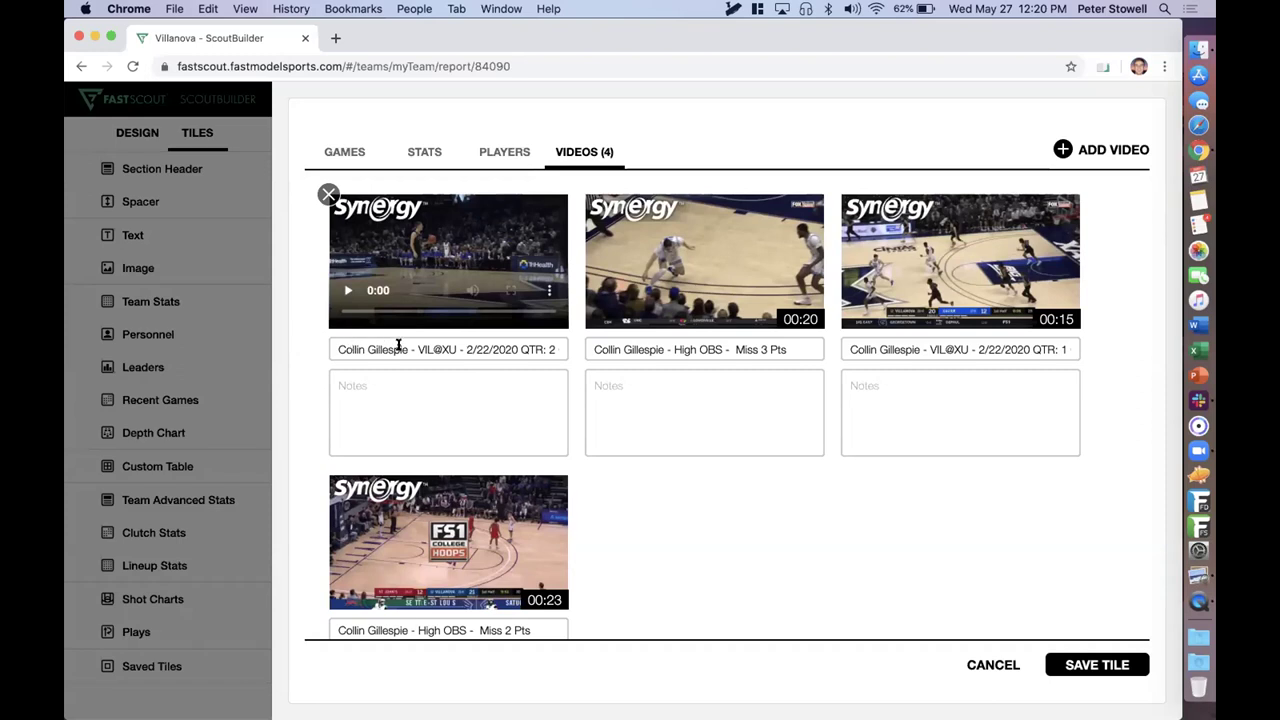
left_click(430, 389)
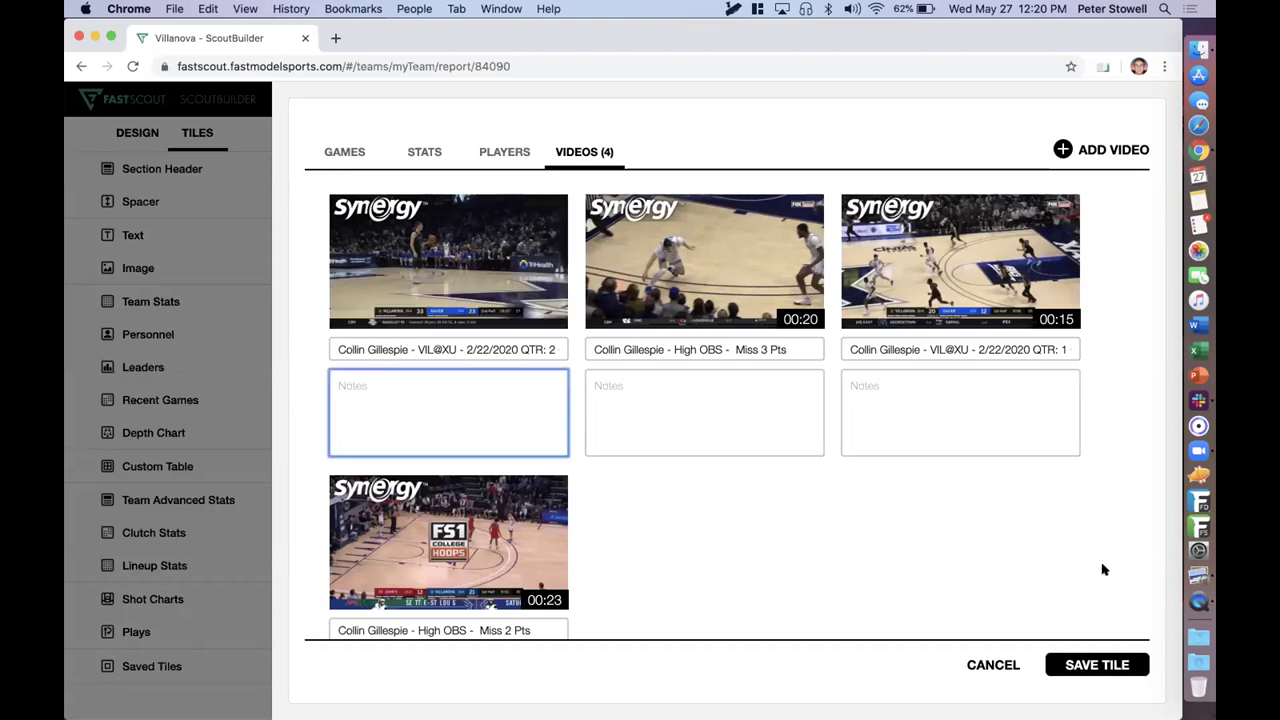
left_click(1096, 665)
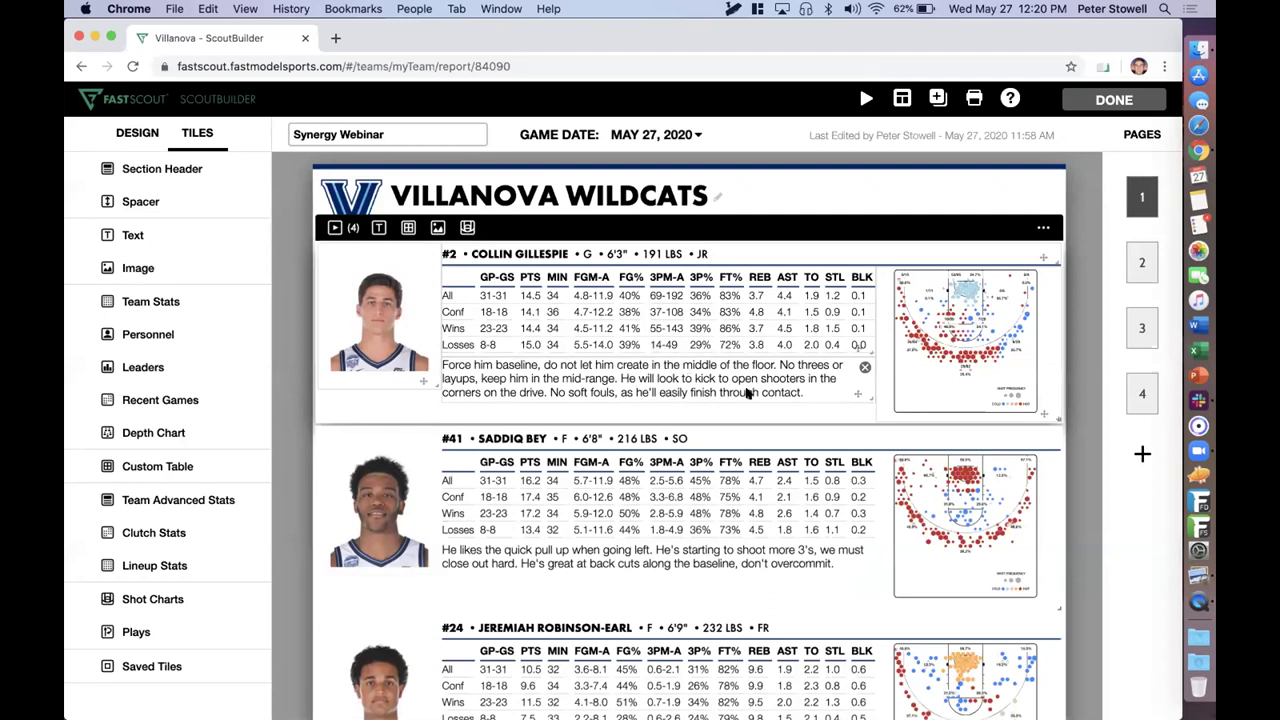
Switch to QuickTime Player to view the Villanova Wildcats report on the mirrored phone, and return to the report in Chrome
left_click(1200, 601)
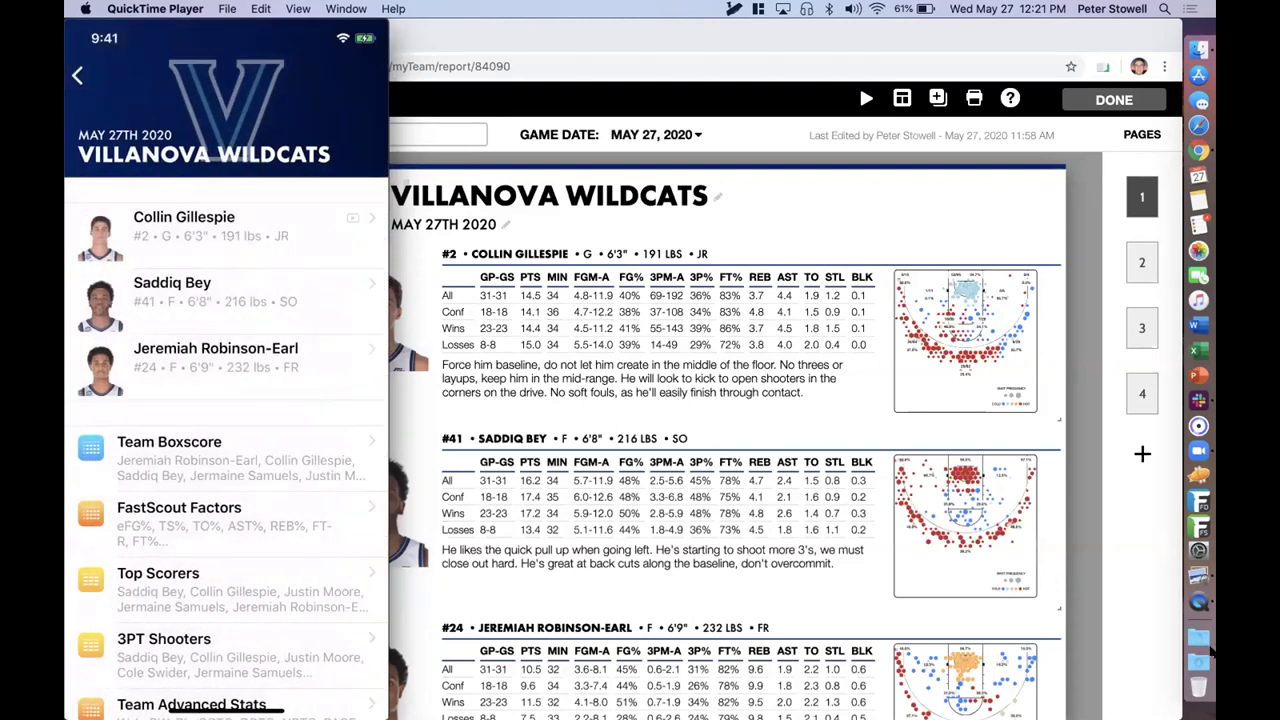
left_click(1087, 501)
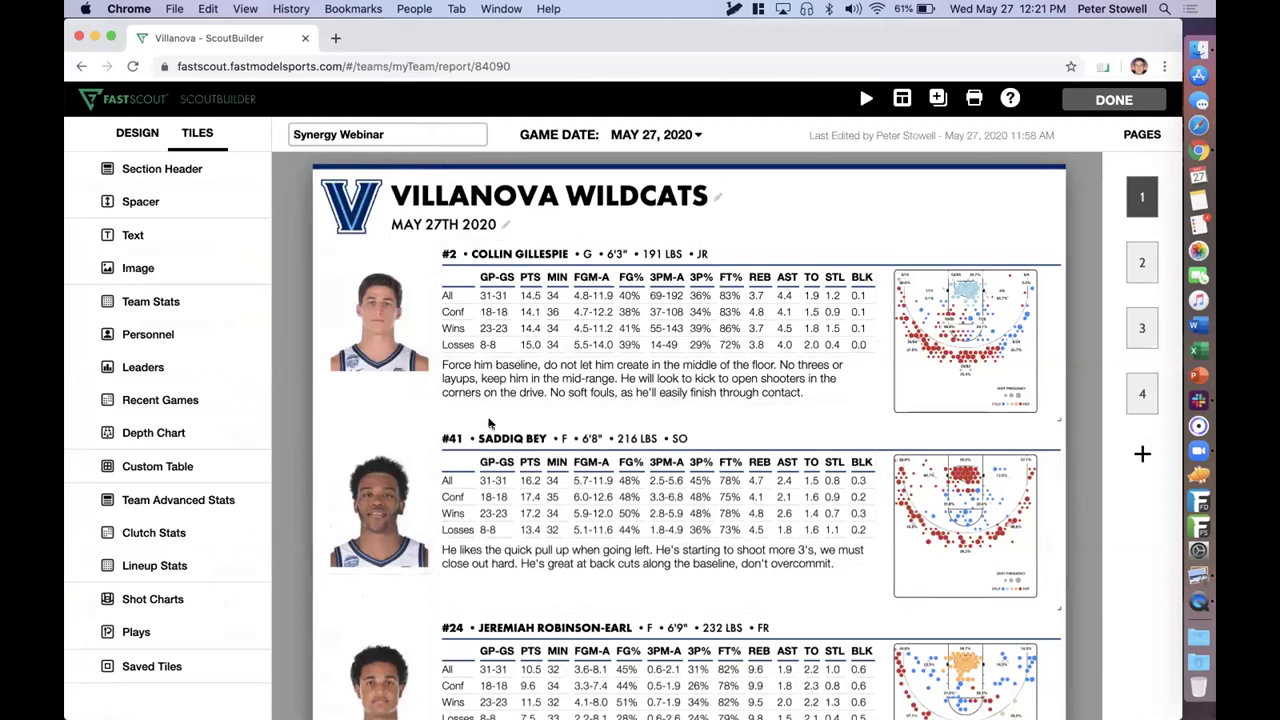
Look through the report's four pages of player tiles, team stats, shot charts and zone offense plays, and return to page 1
scroll(489, 421, "down", 5)
scroll(489, 421, "down", 10)
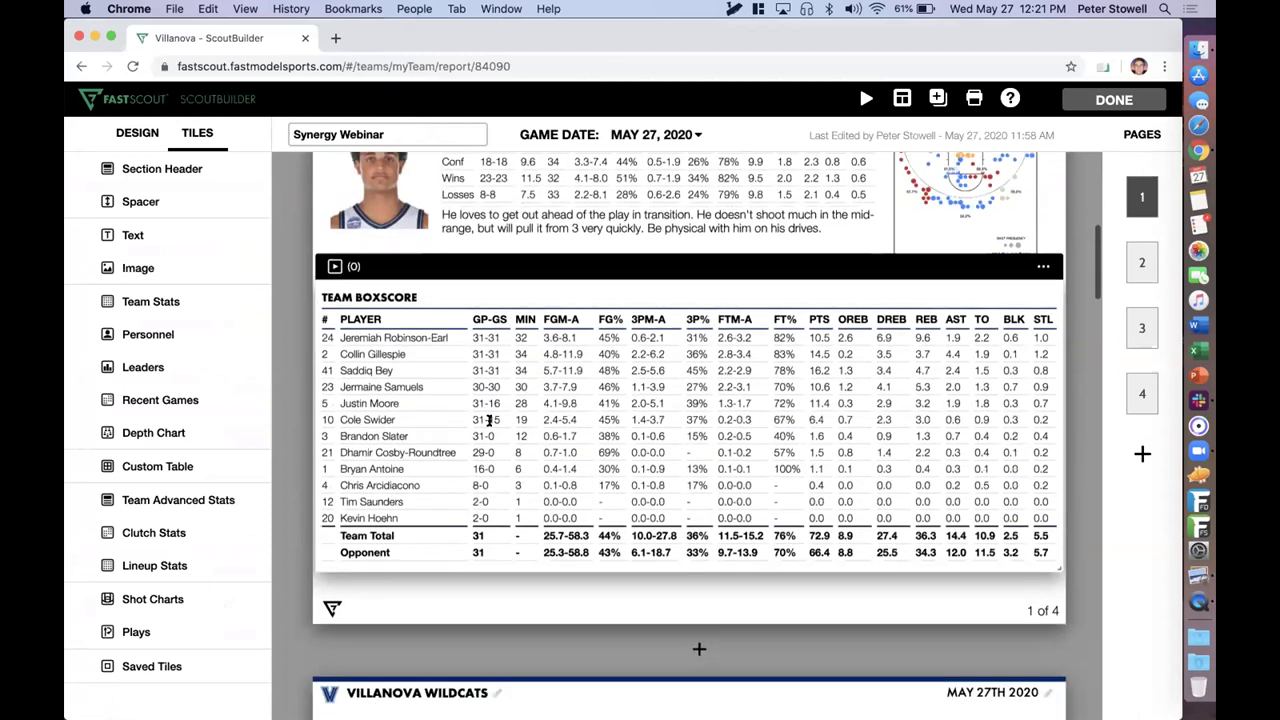
scroll(489, 421, "down", 5)
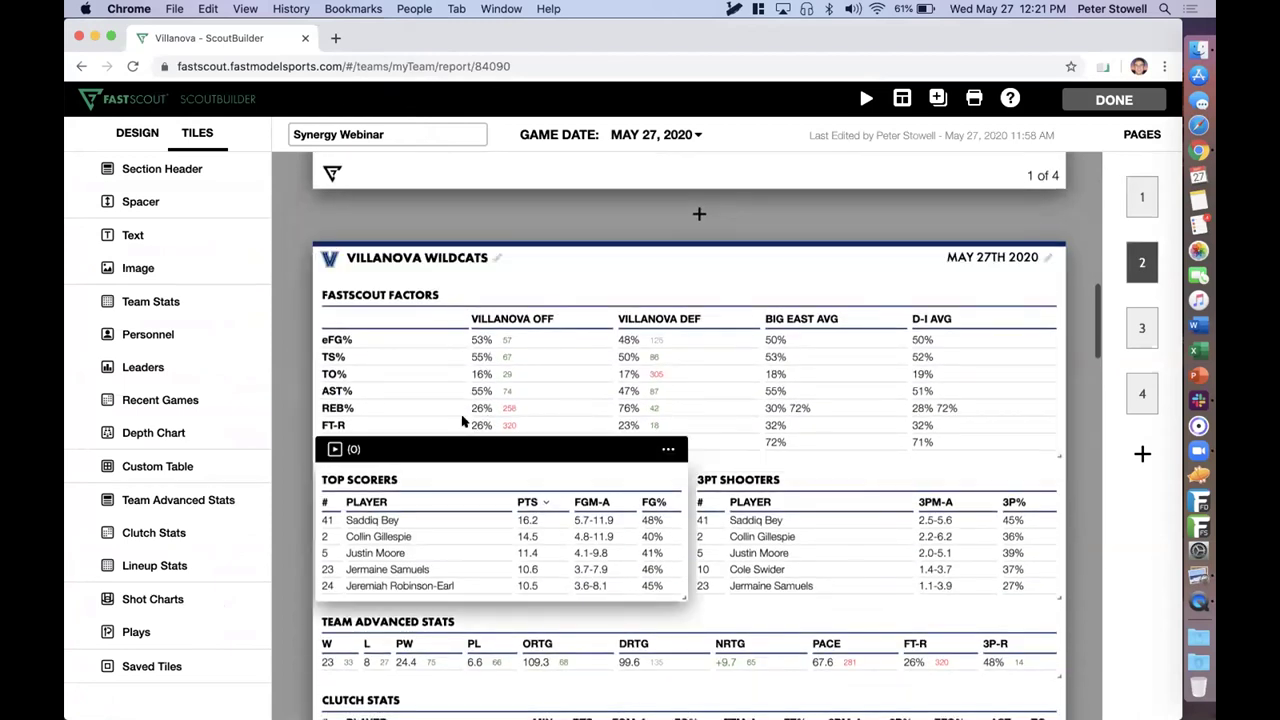
scroll(465, 395, "down", 7)
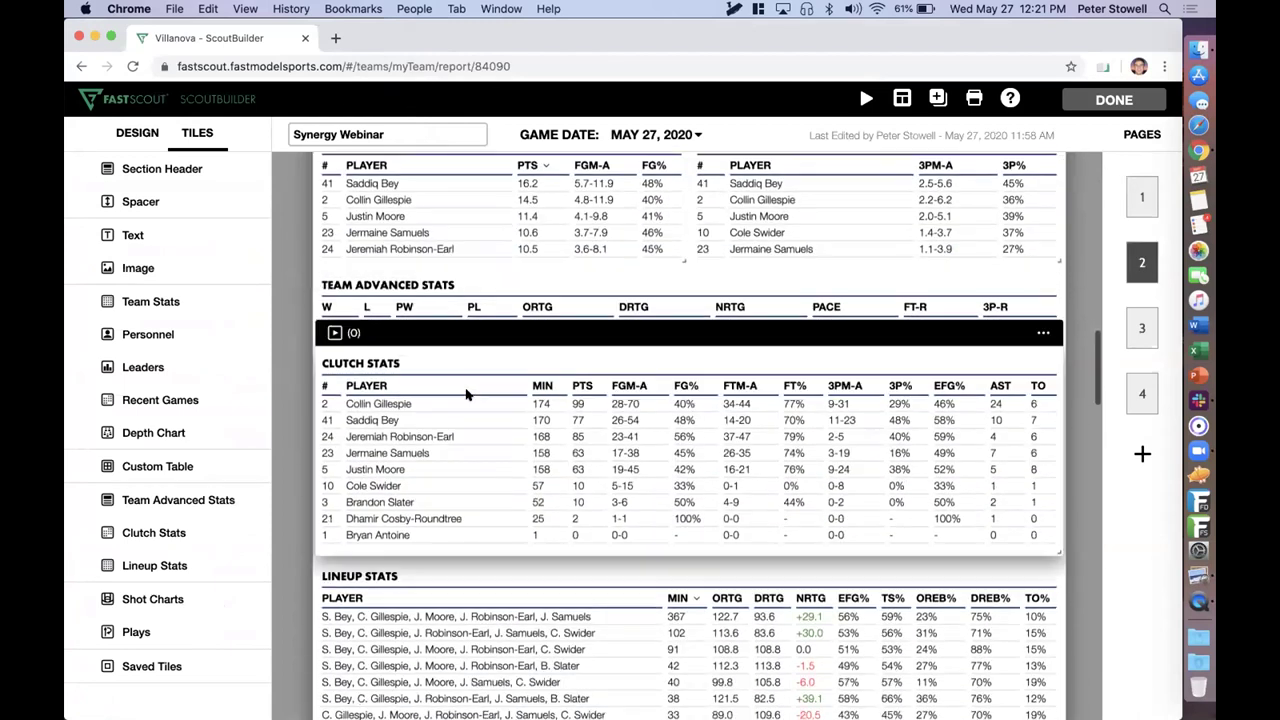
scroll(465, 395, "down", 1)
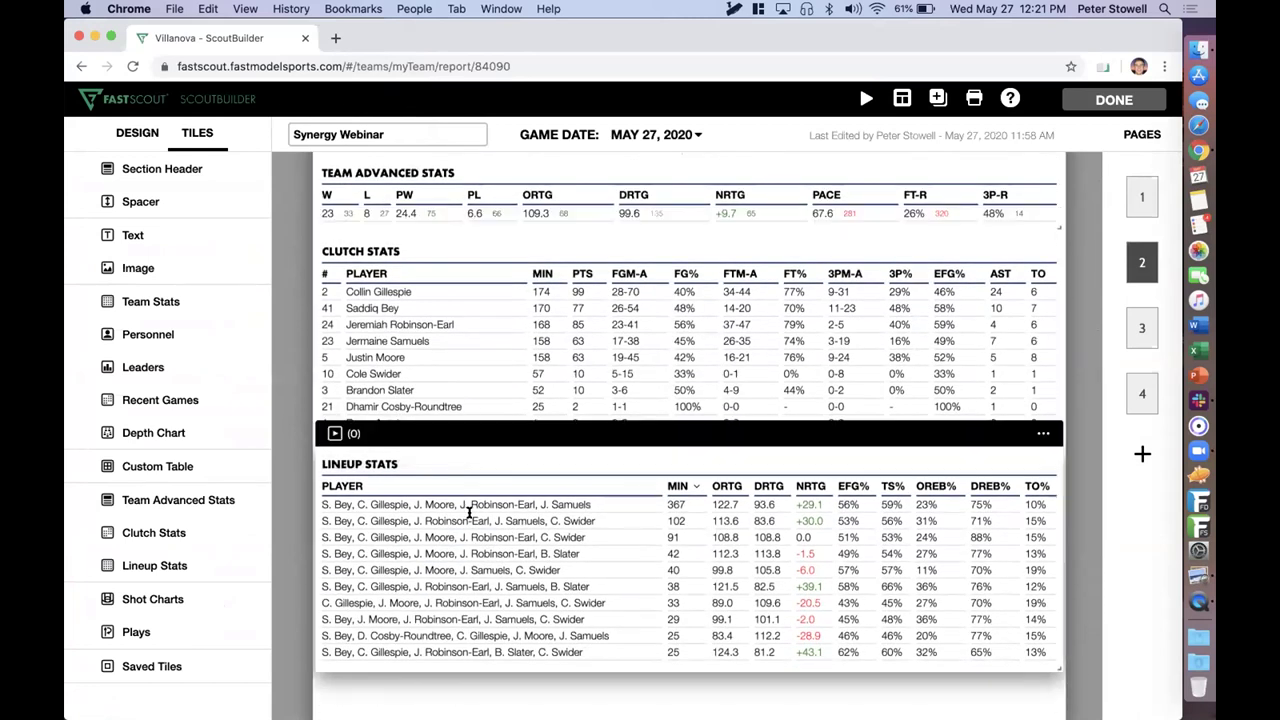
scroll(469, 512, "down", 9)
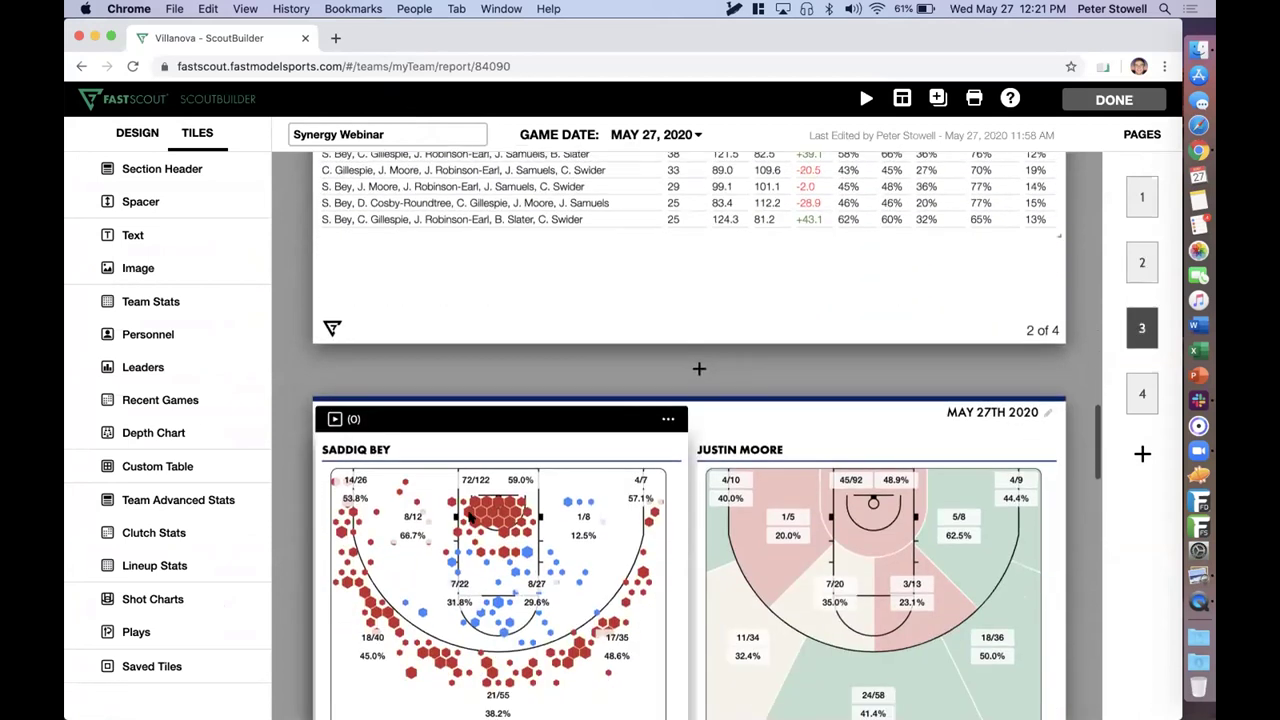
scroll(469, 515, "down", 5)
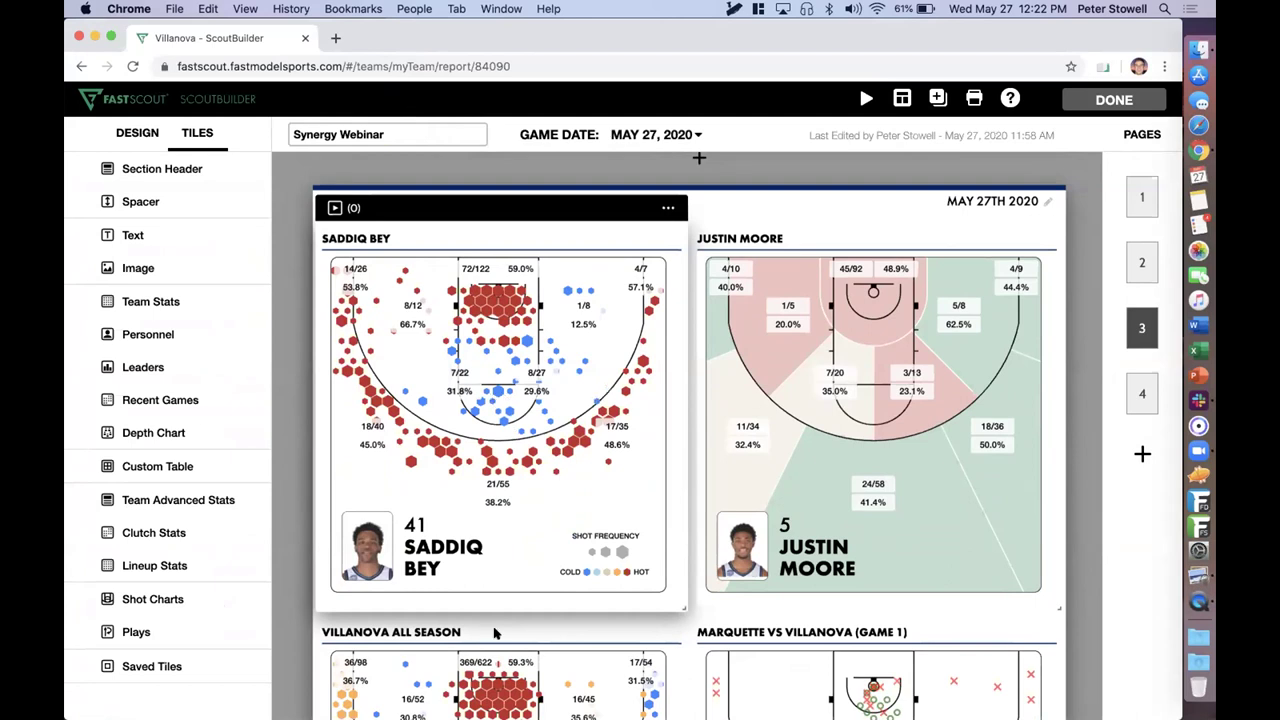
scroll(522, 512, "down", 6)
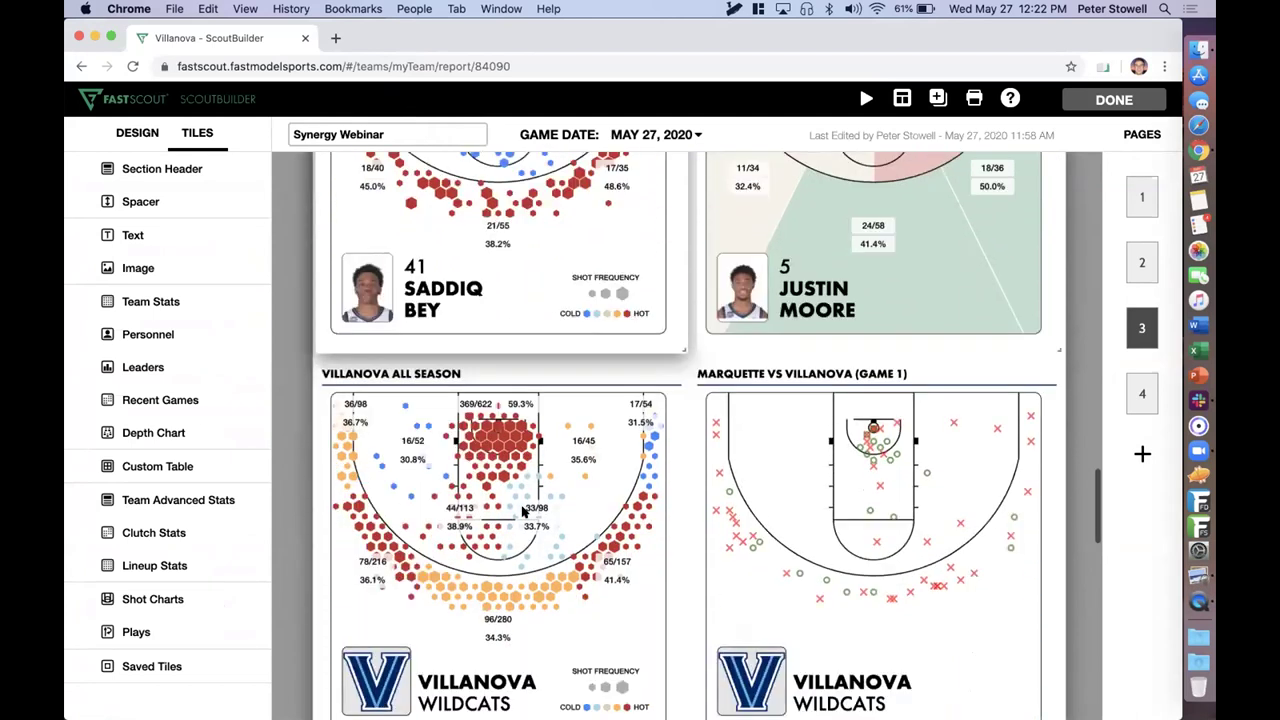
scroll(522, 512, "down", 13)
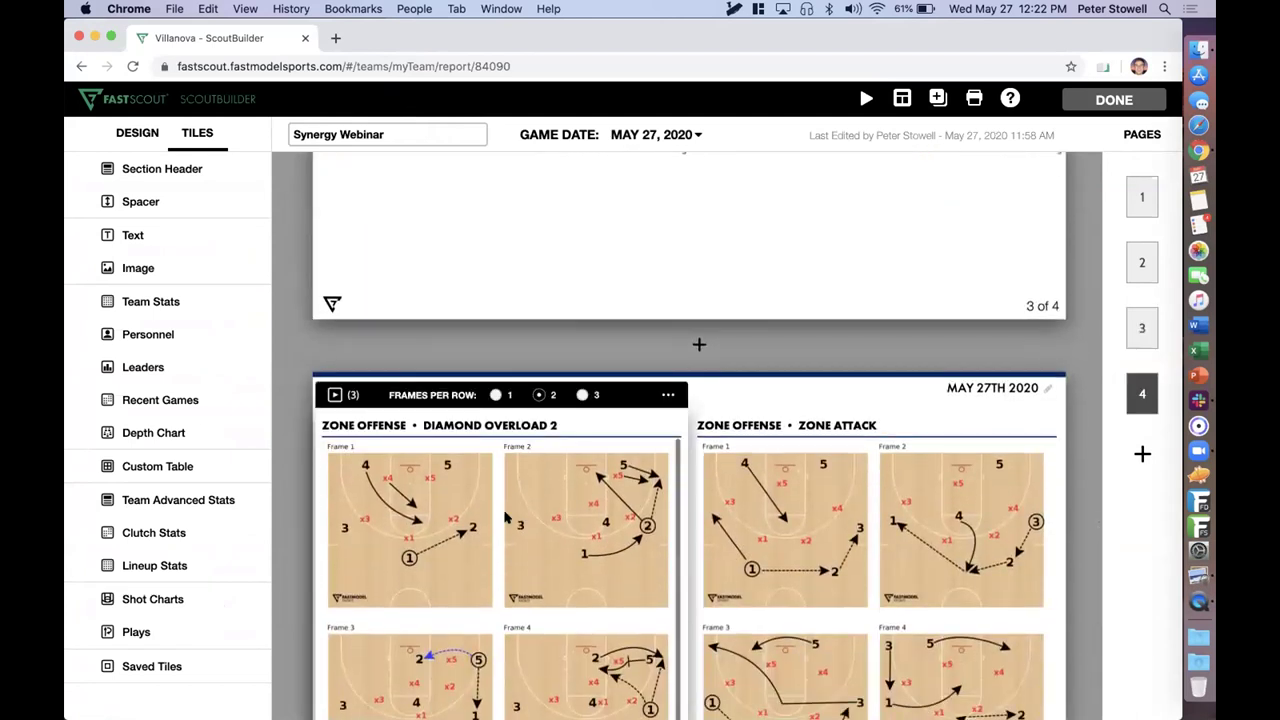
scroll(300, 498, "down", 4)
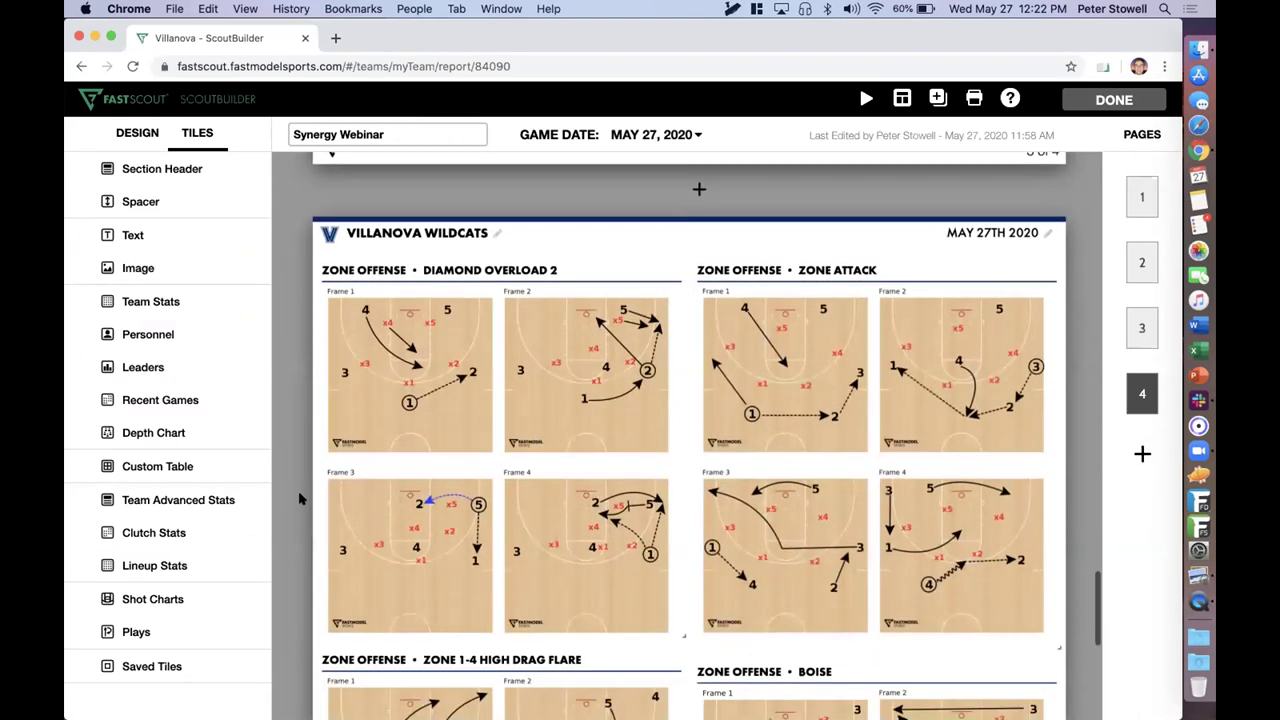
scroll(300, 498, "up", 6)
scroll(300, 498, "up", 10)
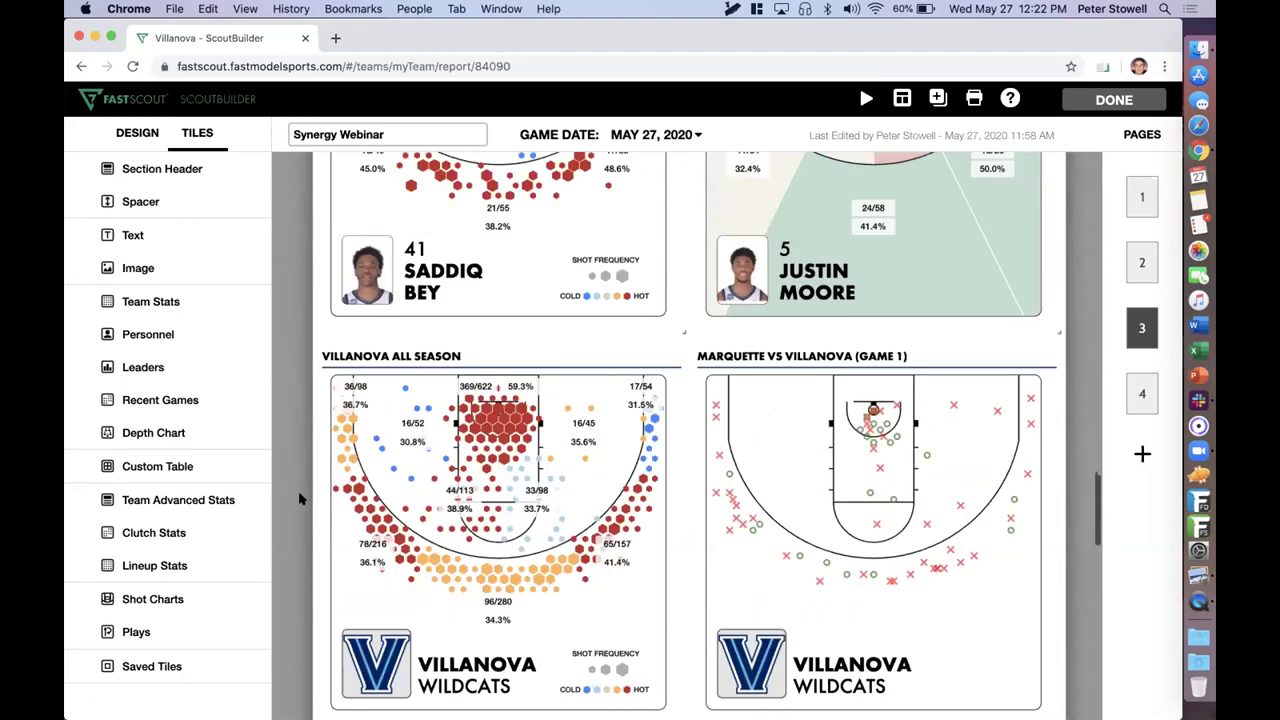
scroll(298, 498, "up", 20)
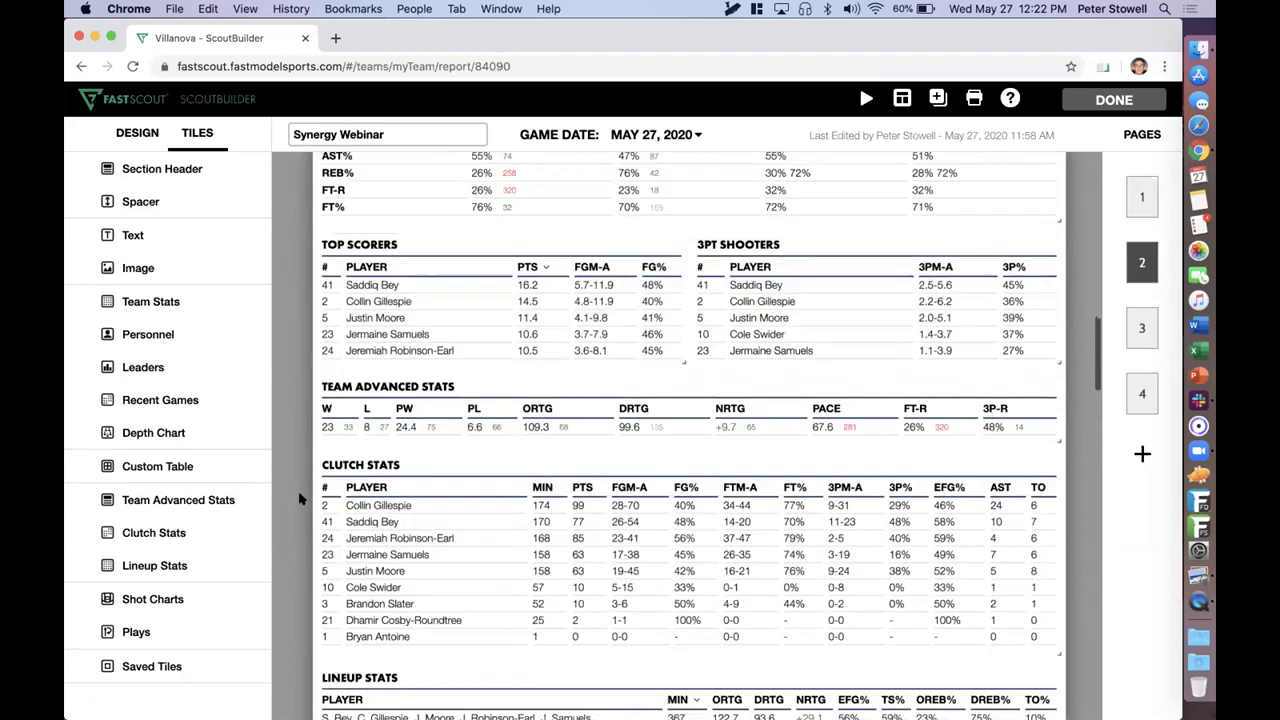
scroll(298, 498, "up", 20)
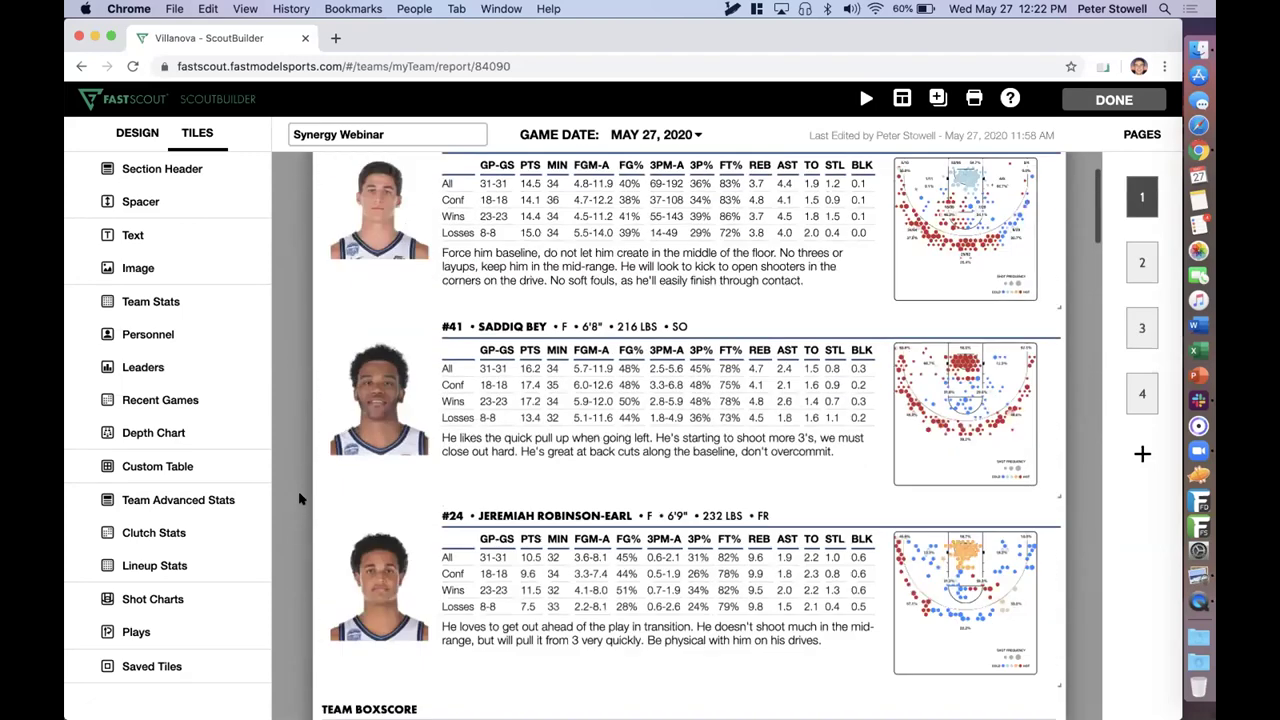
scroll(298, 498, "up", 5)
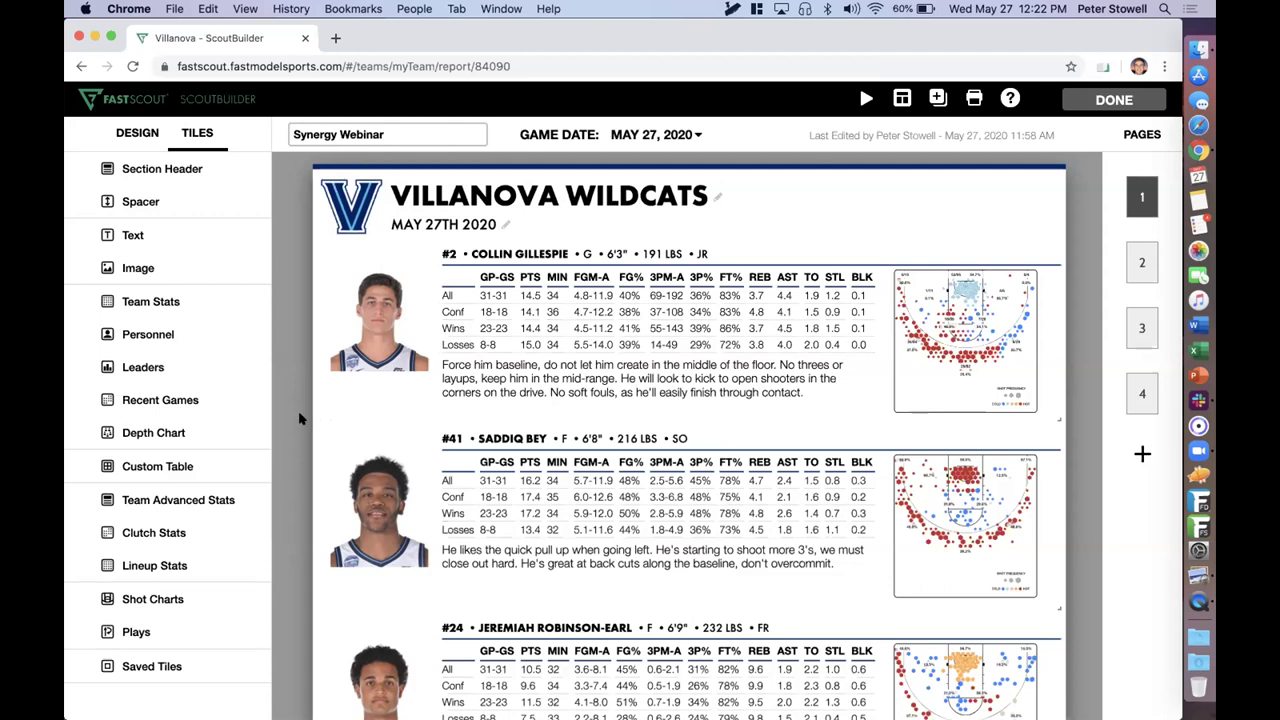
Switch to QuickTime Player and review the #2 player's stats, notes, shot chart and videos on the mirrored phone
left_click(1199, 600)
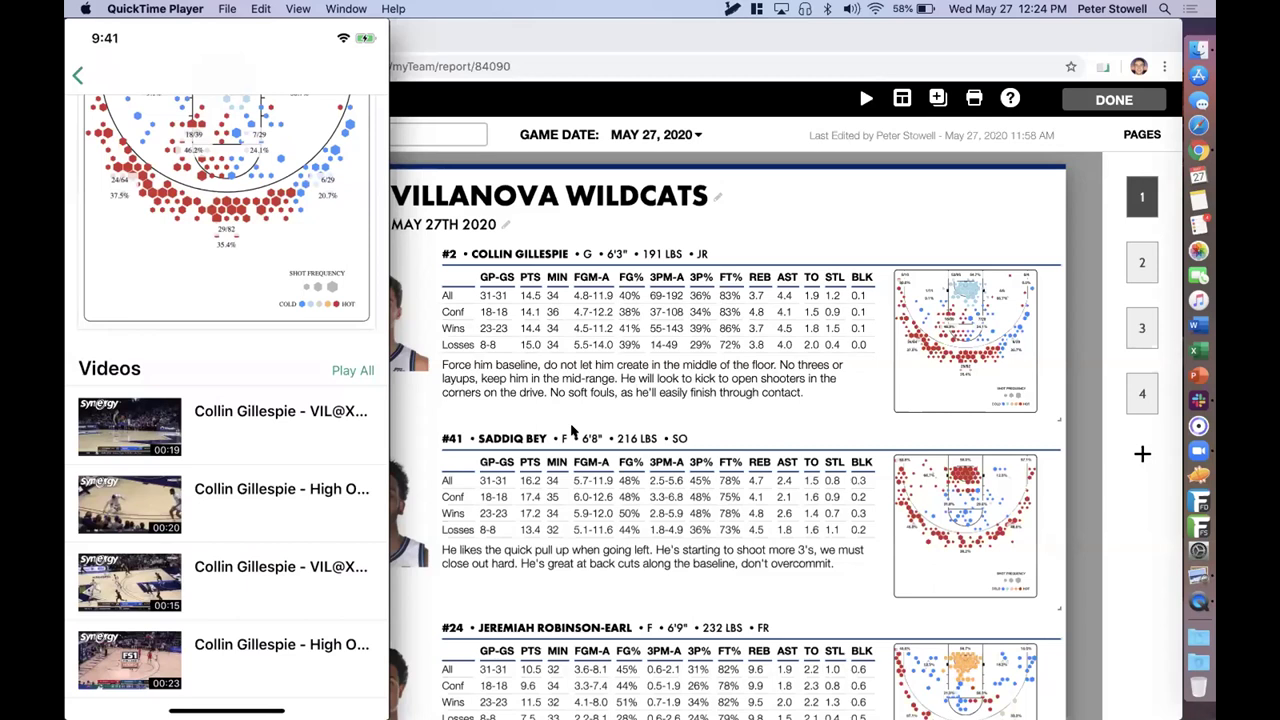
mouse_move(331, 452)
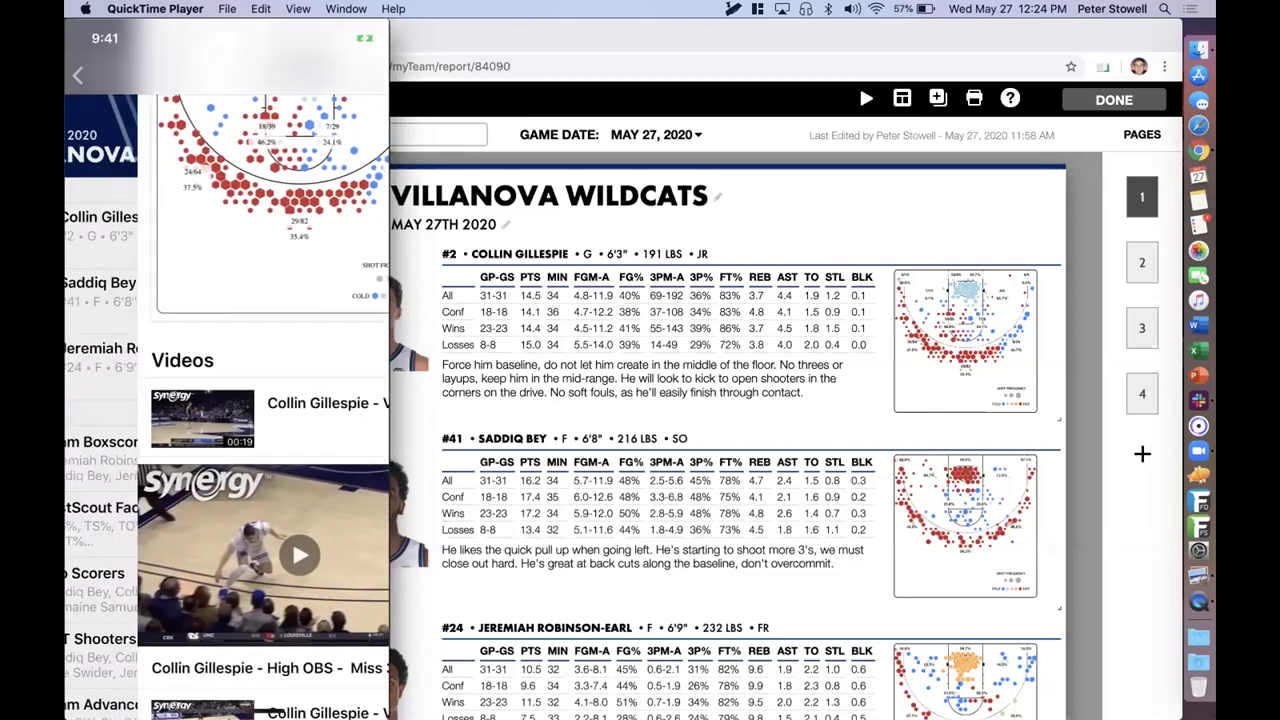
mouse_move(238, 386)
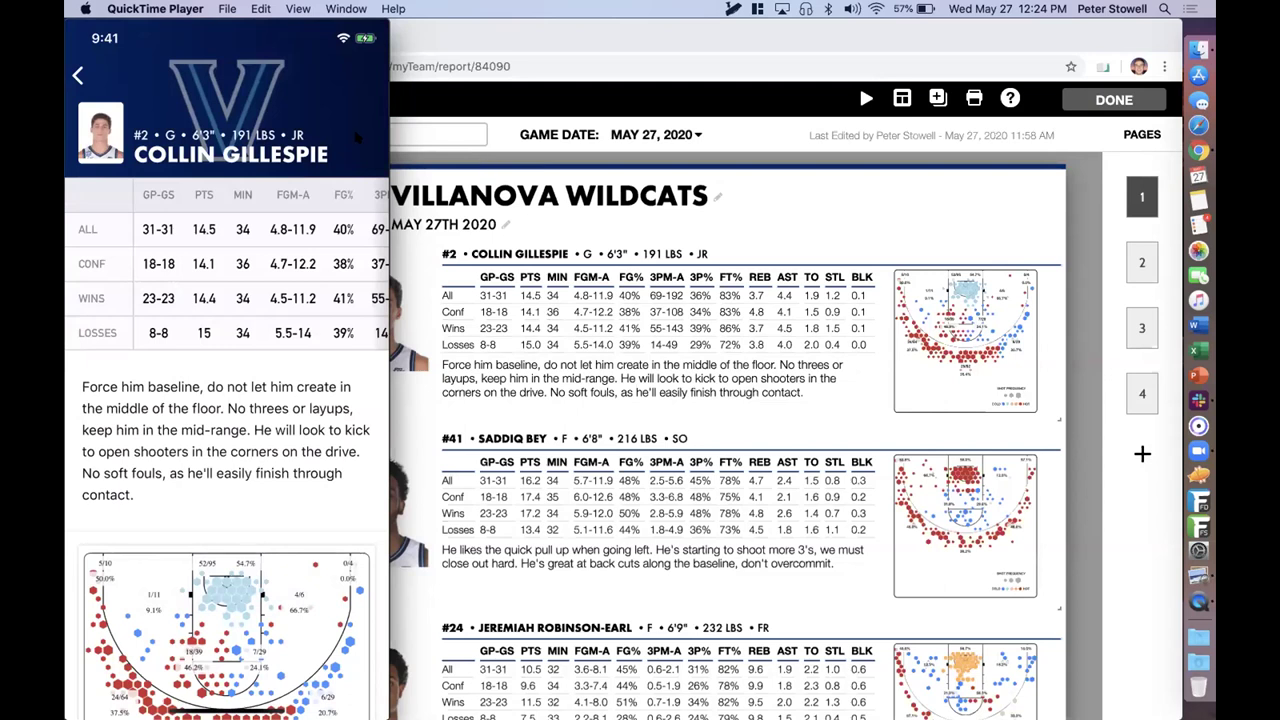
mouse_move(312, 133)
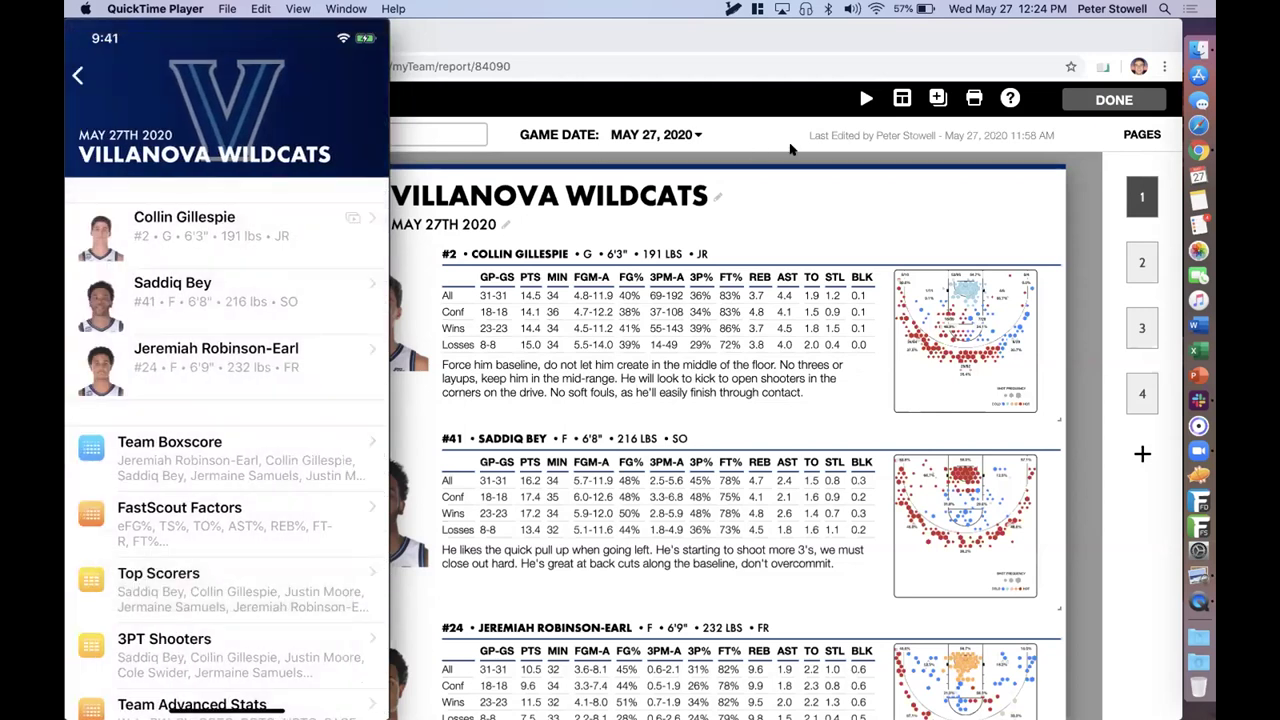
Return to the Villanova report in Chrome and open it in presenter mode
left_click(790, 153)
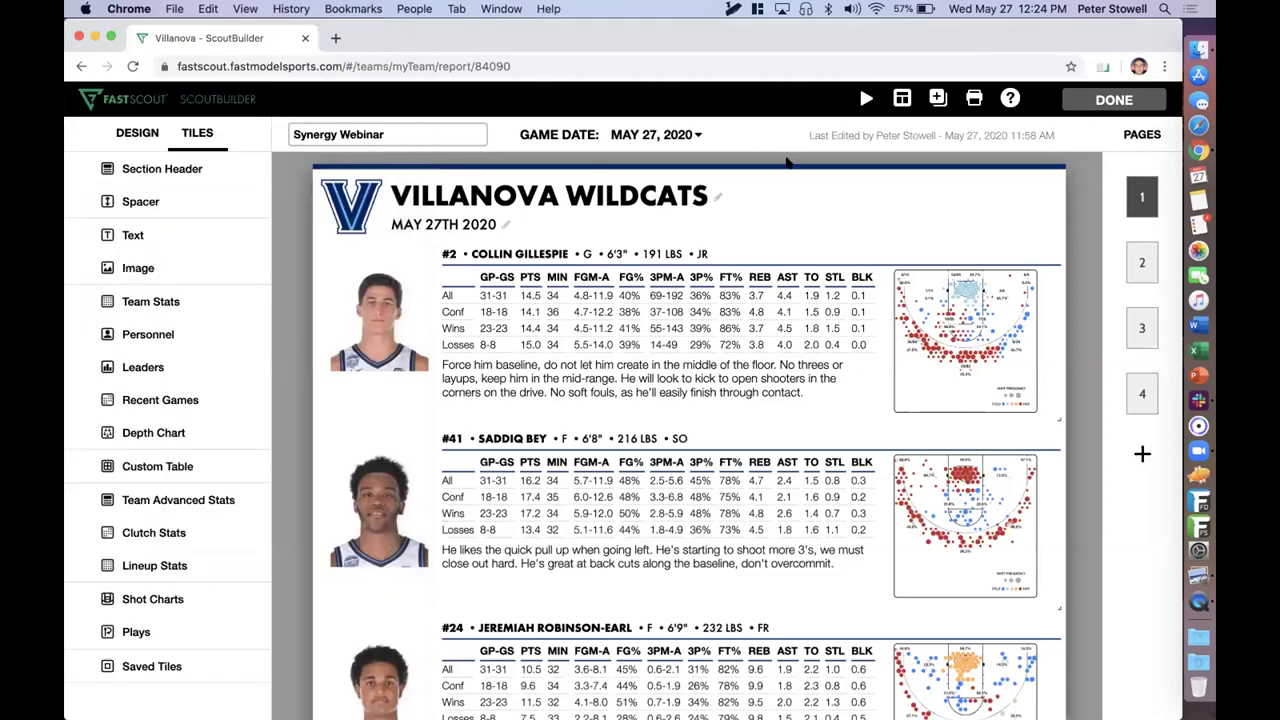
left_click(866, 99)
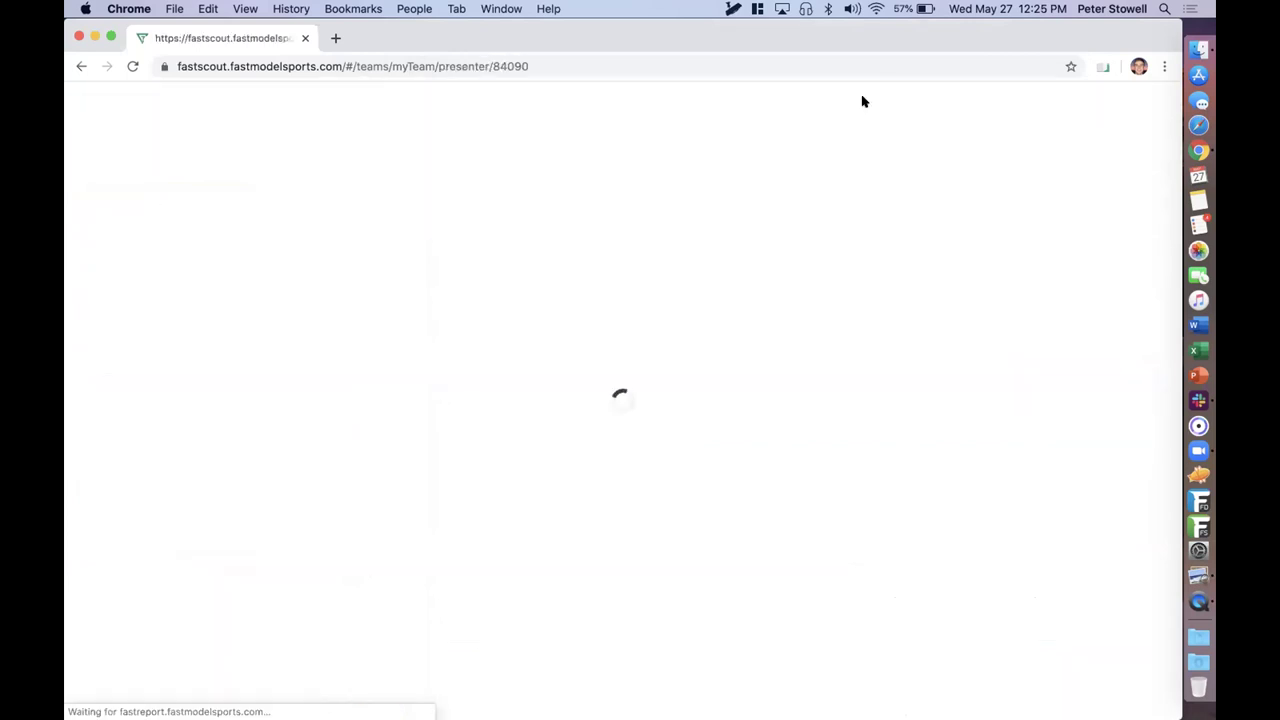
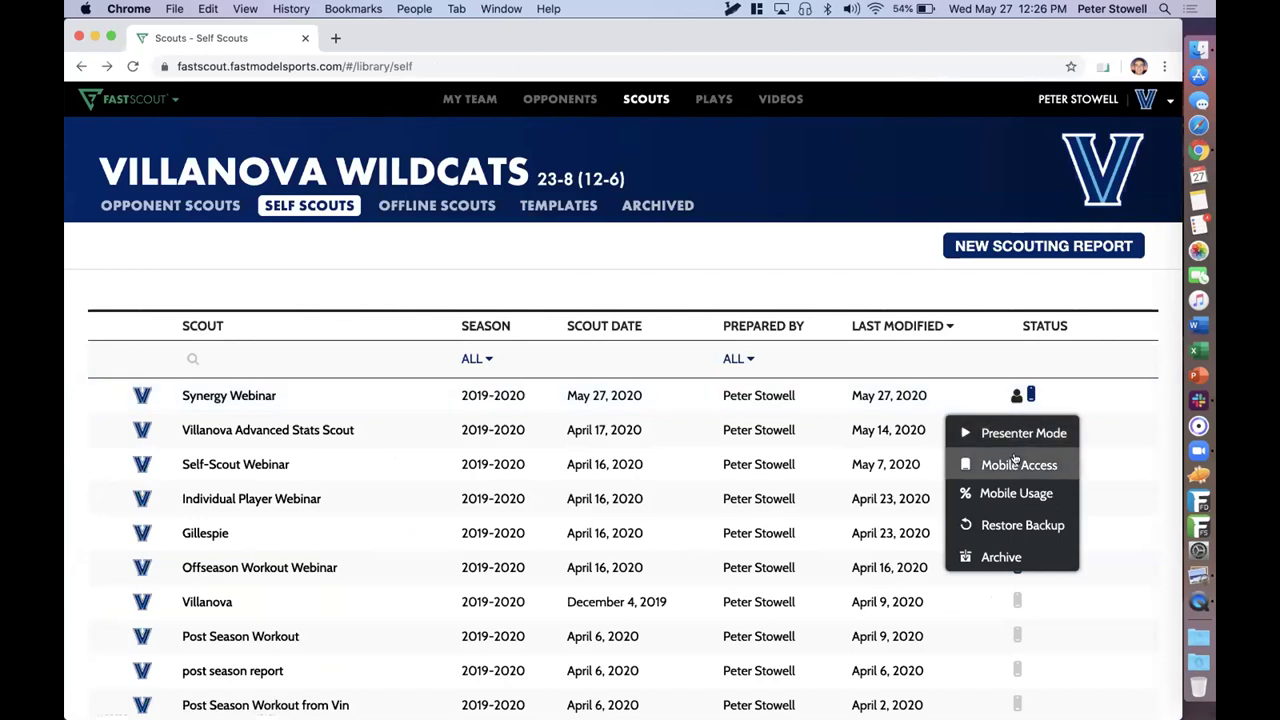
Limit the Synergy Webinar scout's mobile access to the four coaches, with no players selected, and save it
left_click(1017, 464)
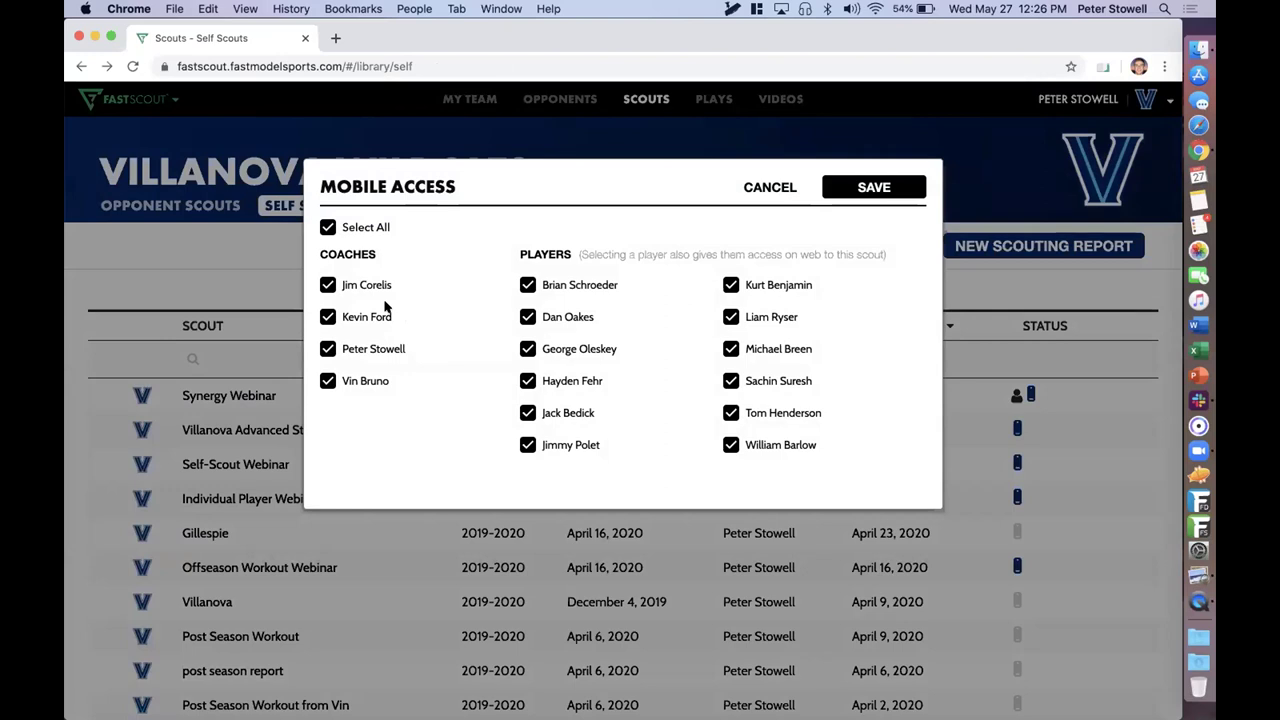
left_click(366, 228)
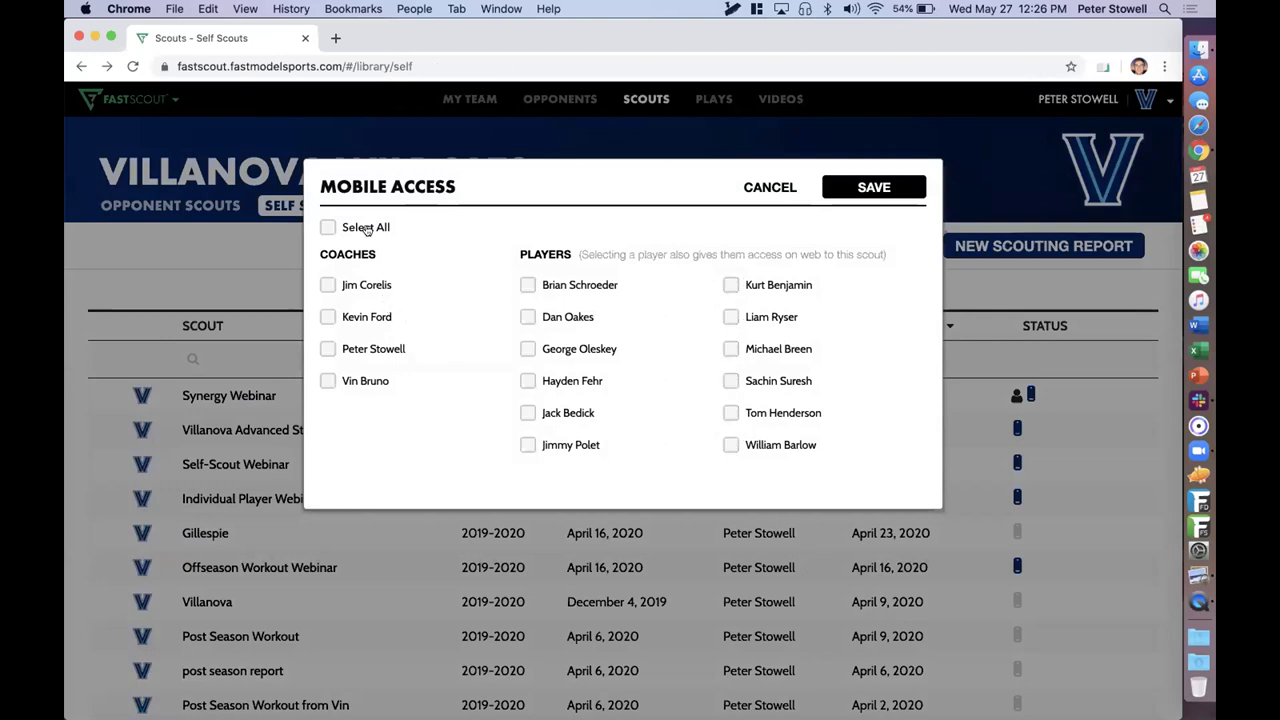
left_click(366, 228)
left_click(366, 228)
left_click(350, 285)
left_click(351, 316)
left_click(347, 348)
left_click(349, 378)
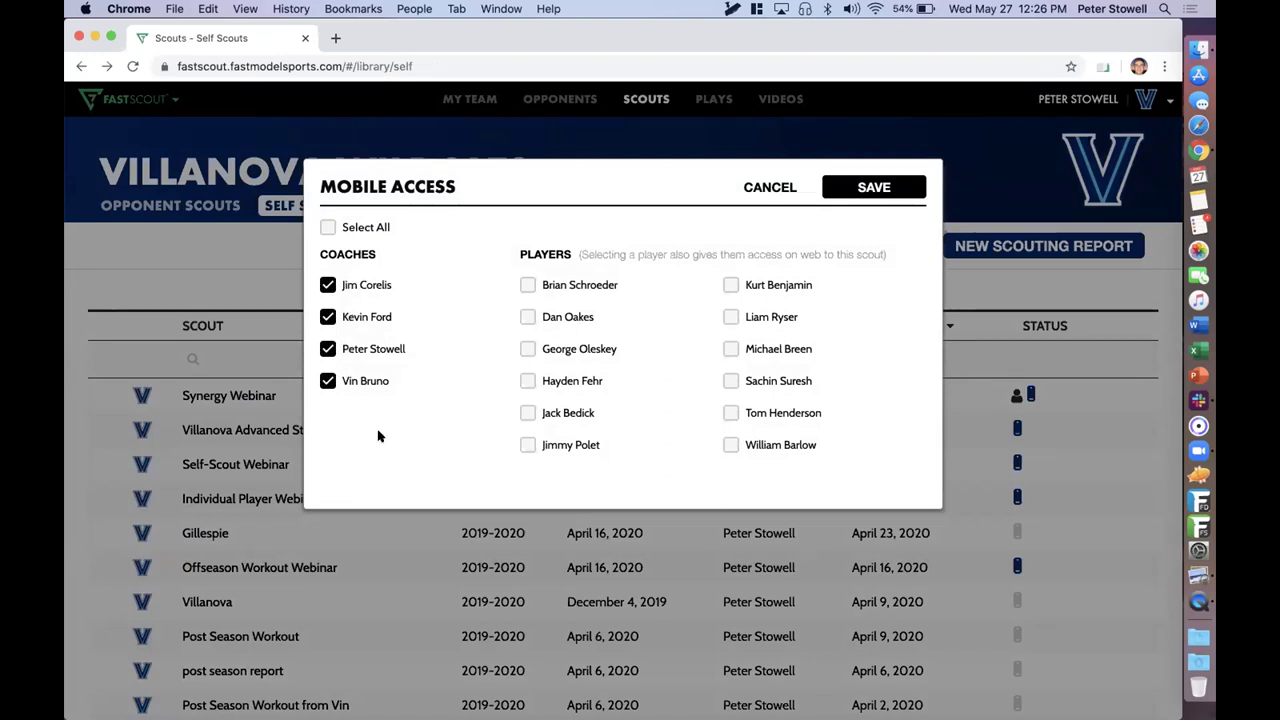
left_click(872, 187)
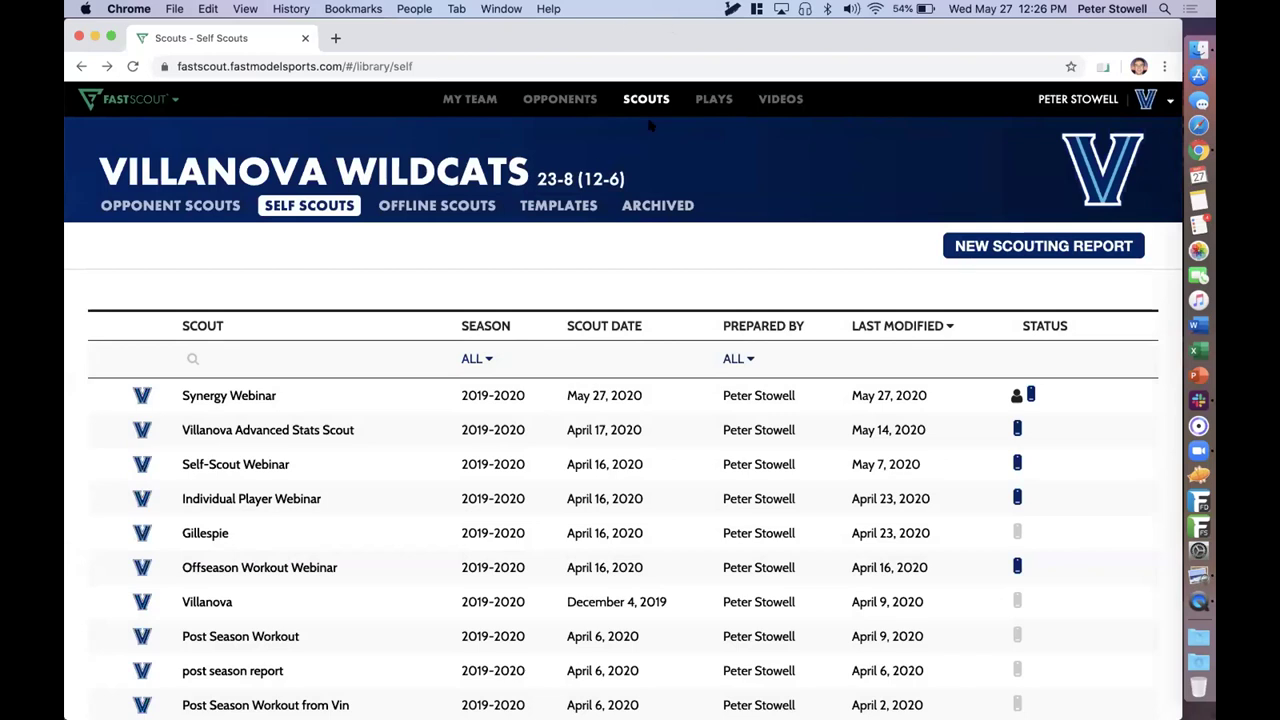
Open the team's plays library and look through the Season, Team and Series filter options and the displayed play's diagrams
left_click(711, 100)
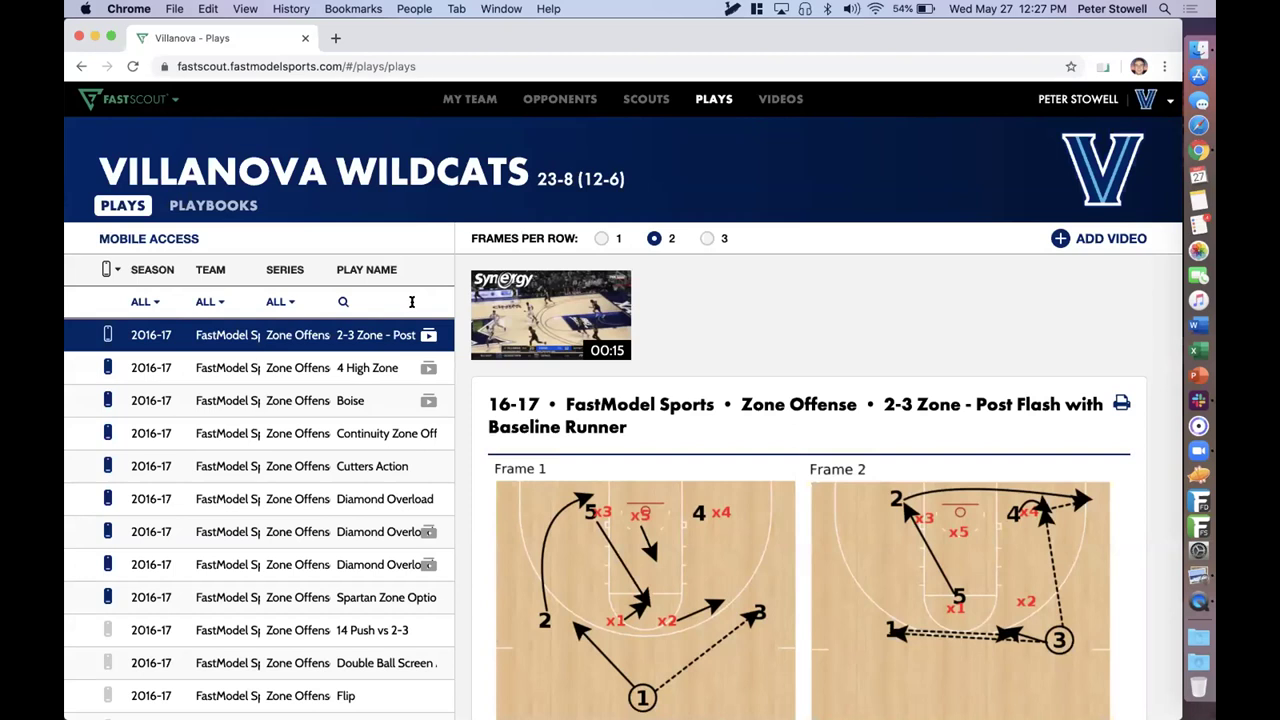
left_click(145, 301)
left_click(222, 301)
left_click(279, 301)
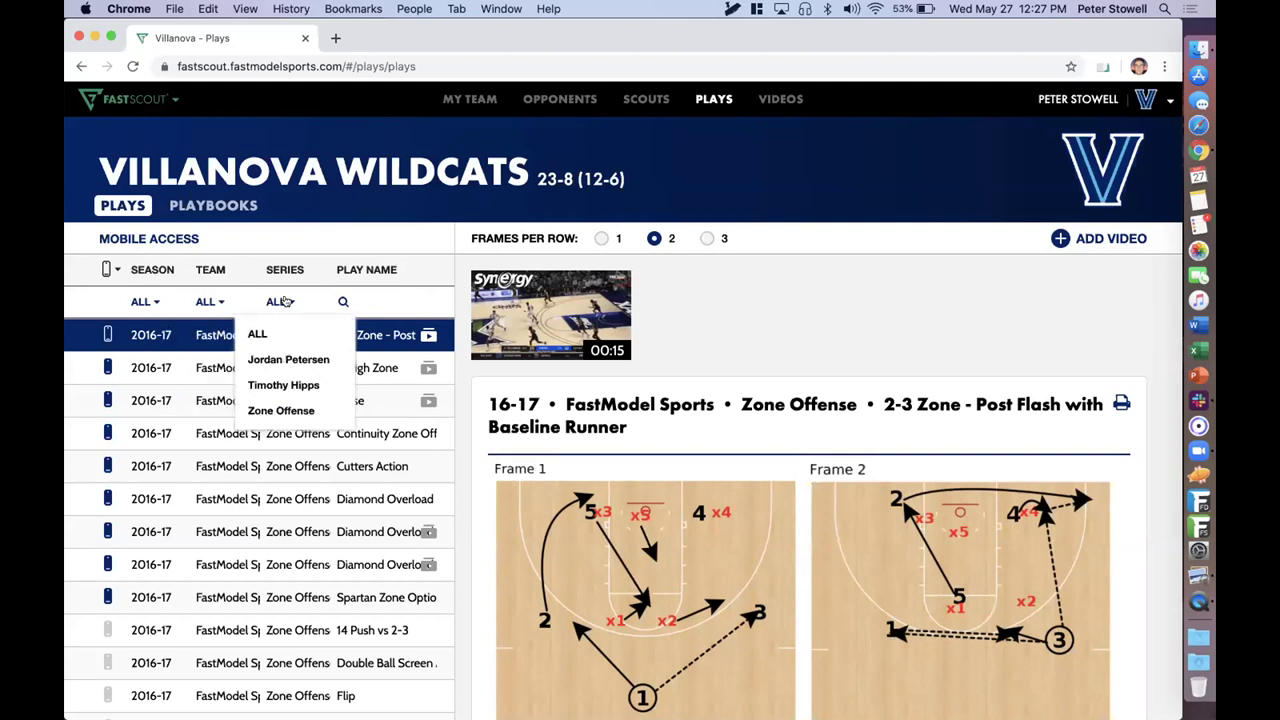
left_click(355, 237)
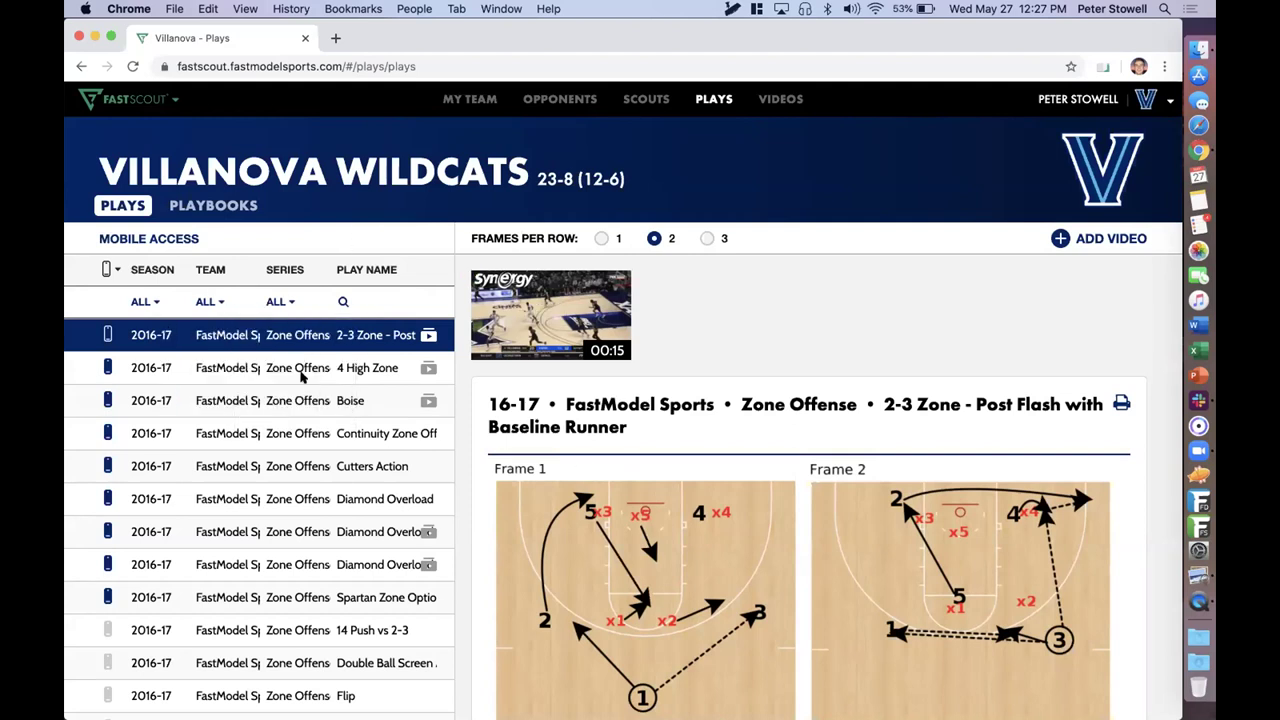
scroll(902, 450, "down", 3)
scroll(902, 402, "up", 3)
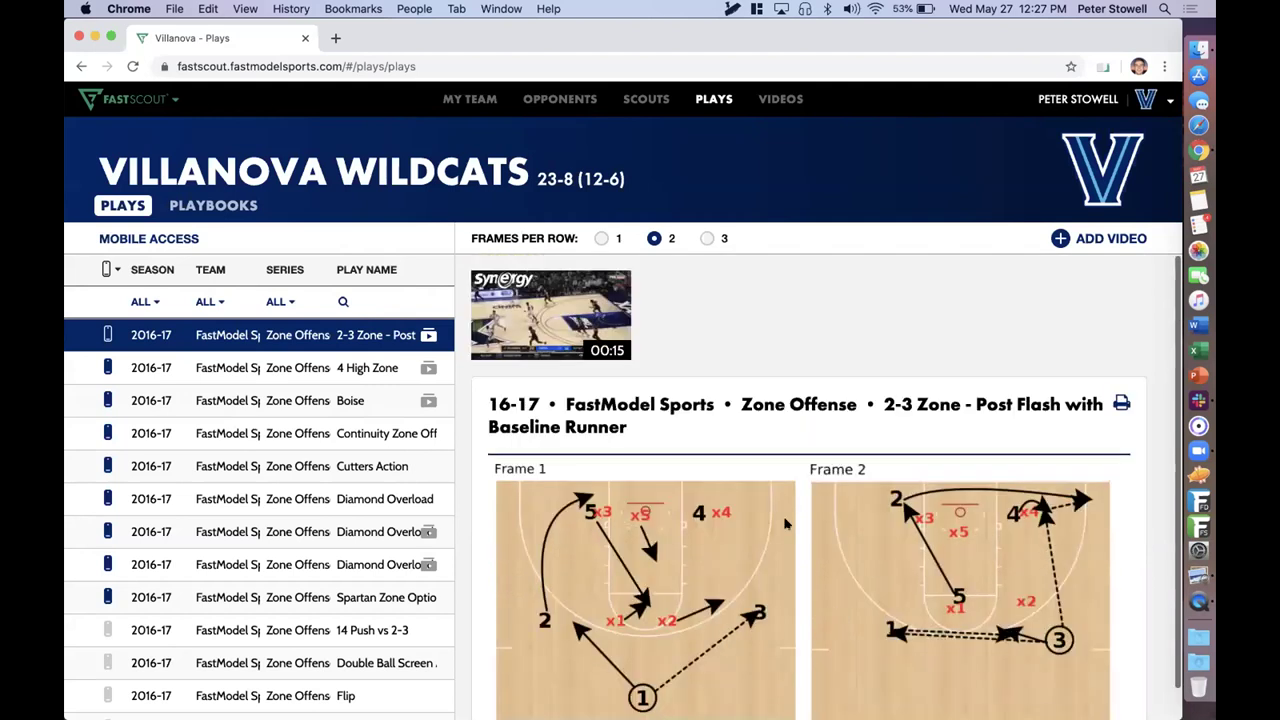
Add the first two Special Situations clips from Synergy's Villanova Scout edit to the 2-3 Zone - Post Flash with Baseline Runner play
left_click(1088, 238)
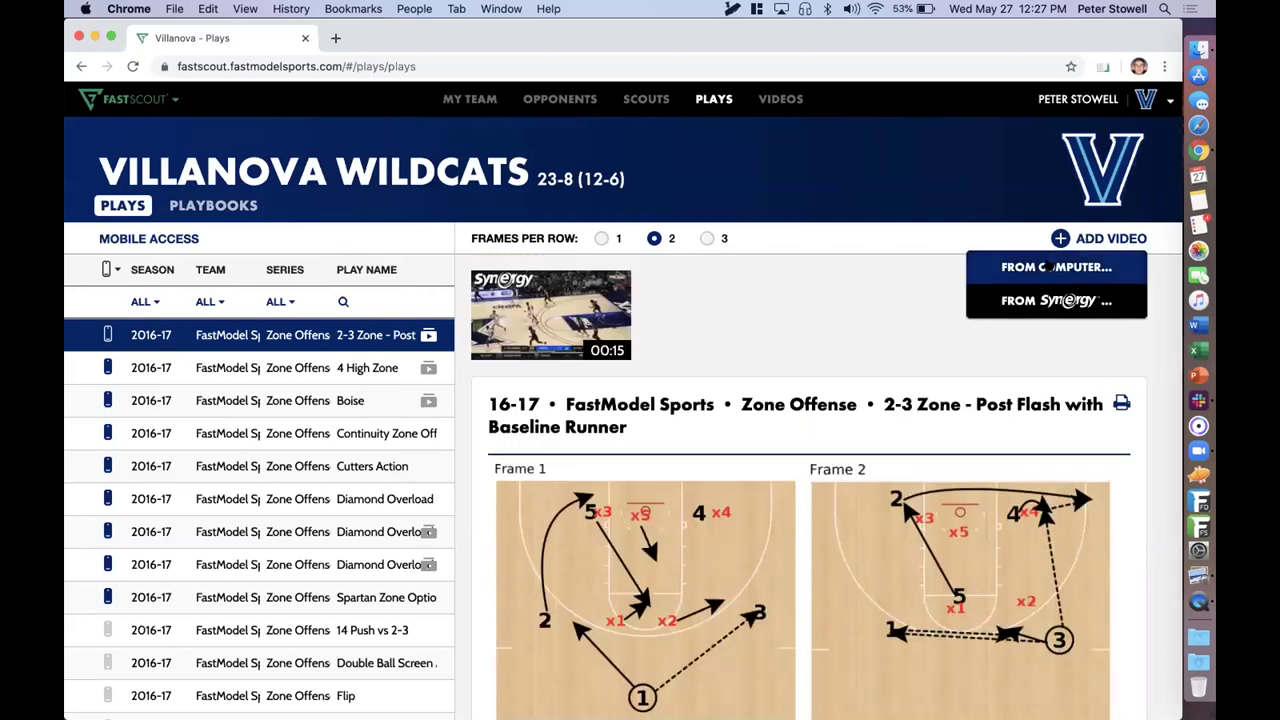
left_click(1035, 302)
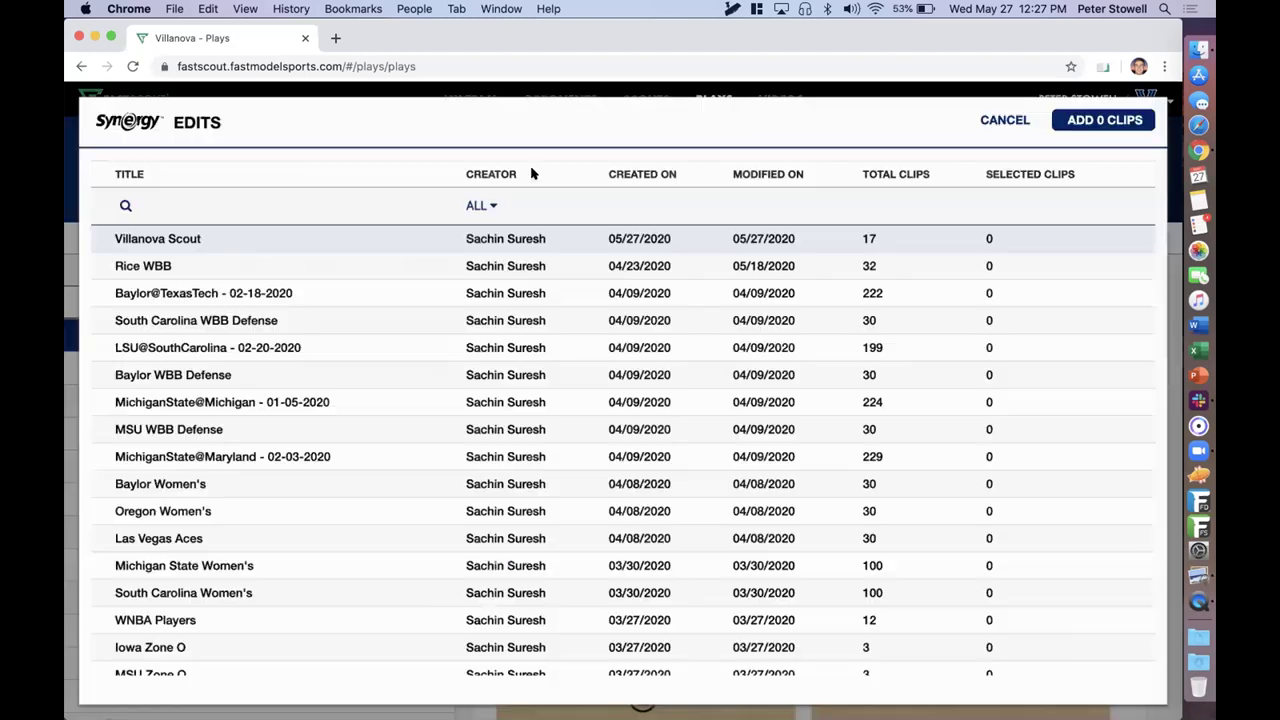
left_click(316, 242)
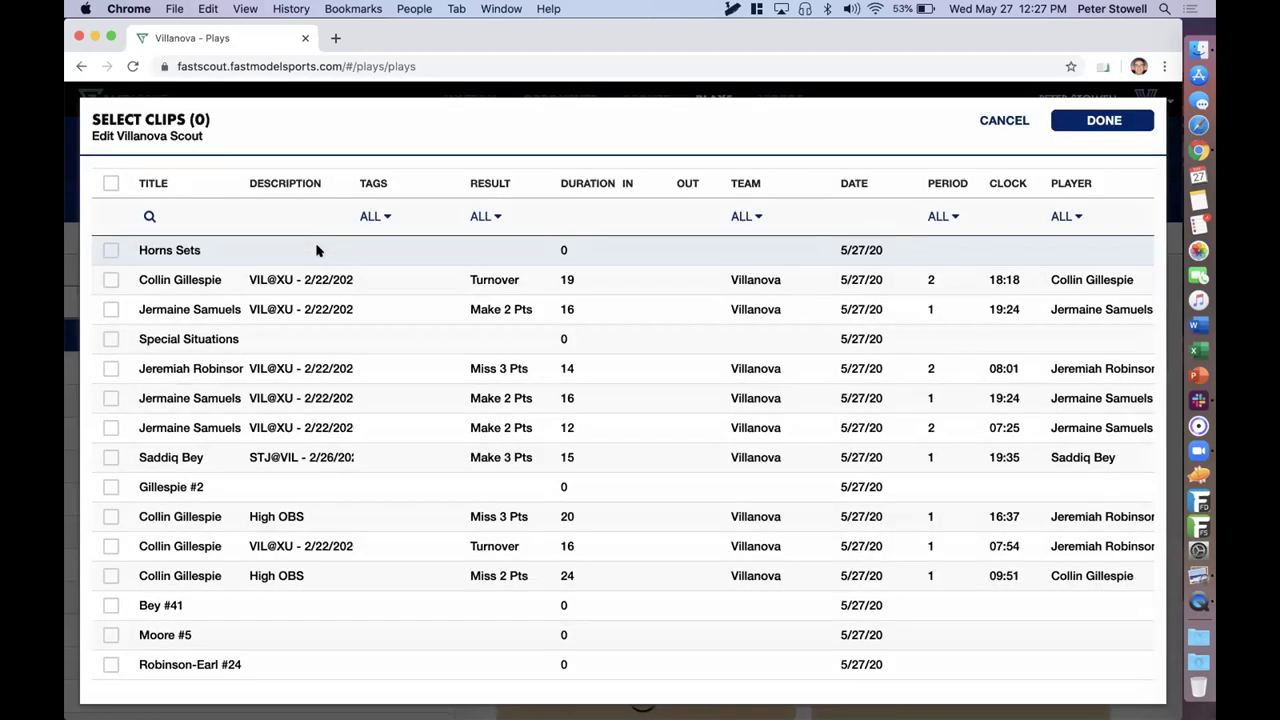
left_click(110, 368)
left_click(110, 398)
left_click(1110, 120)
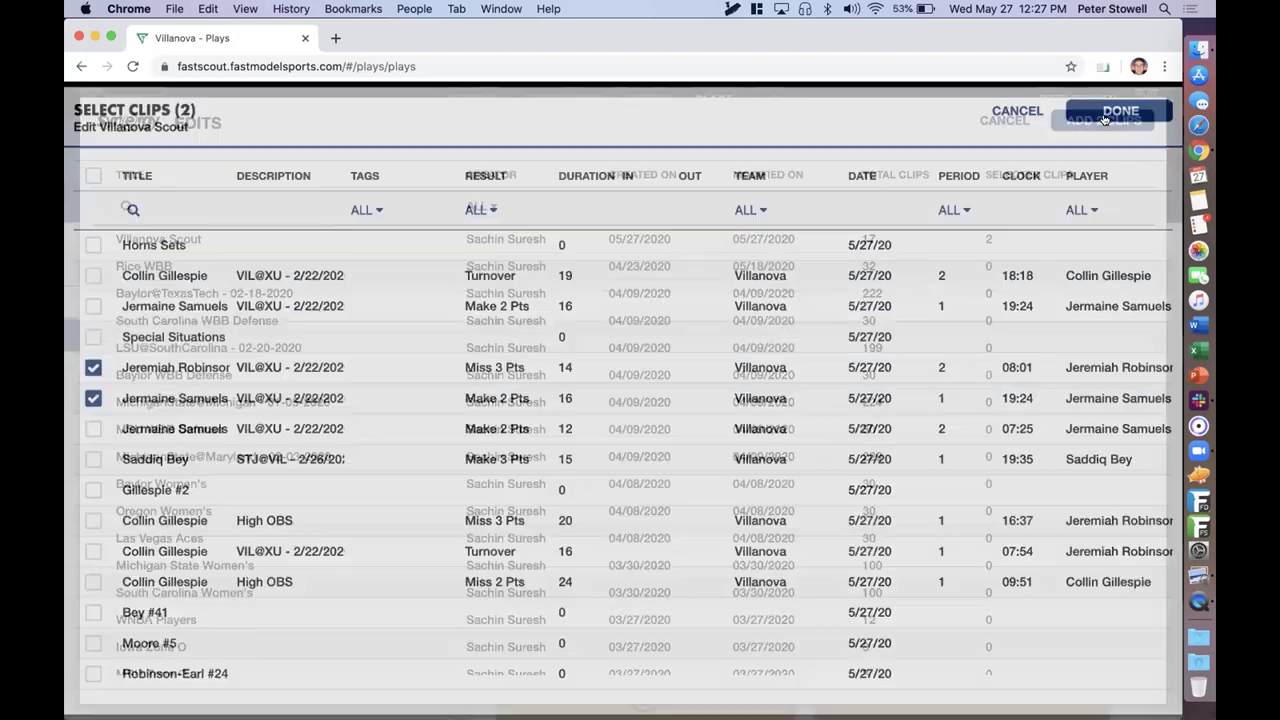
left_click(1110, 120)
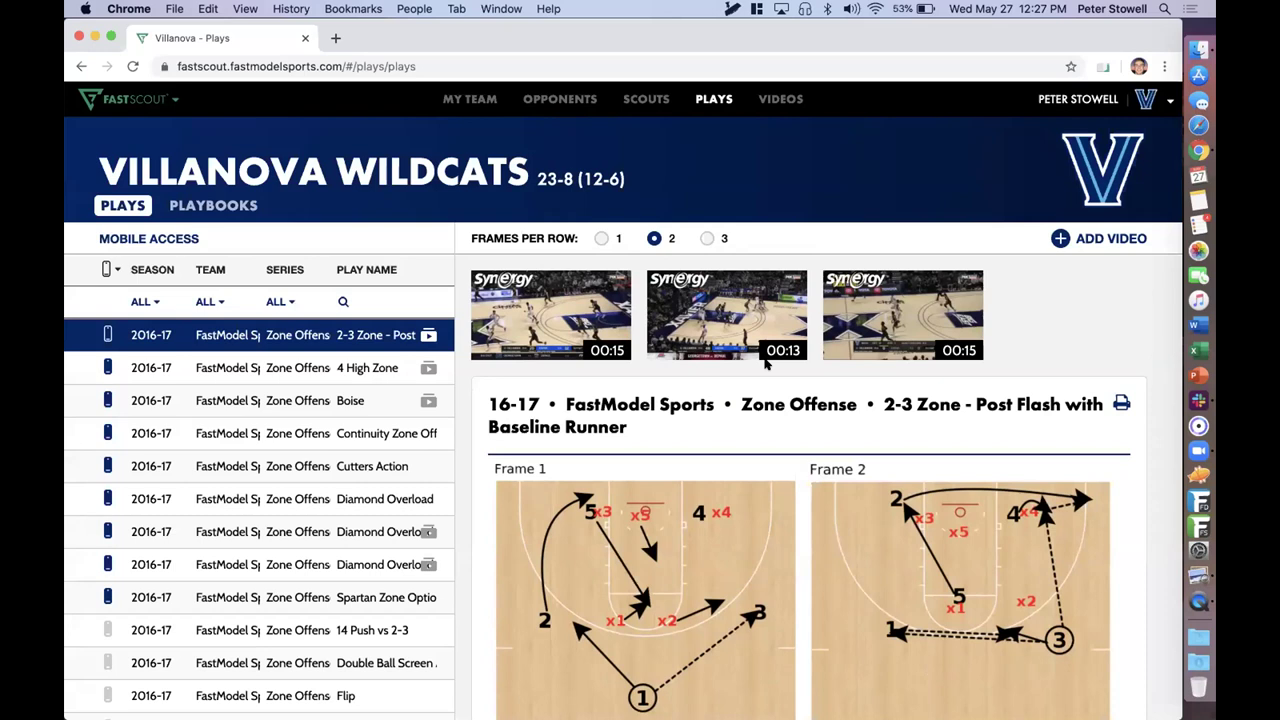
Show the plays on the mirrored phone in QuickTime Player, and review the 2-3 Zone - Post Flash play's mobile access back in Chrome
left_click(1199, 600)
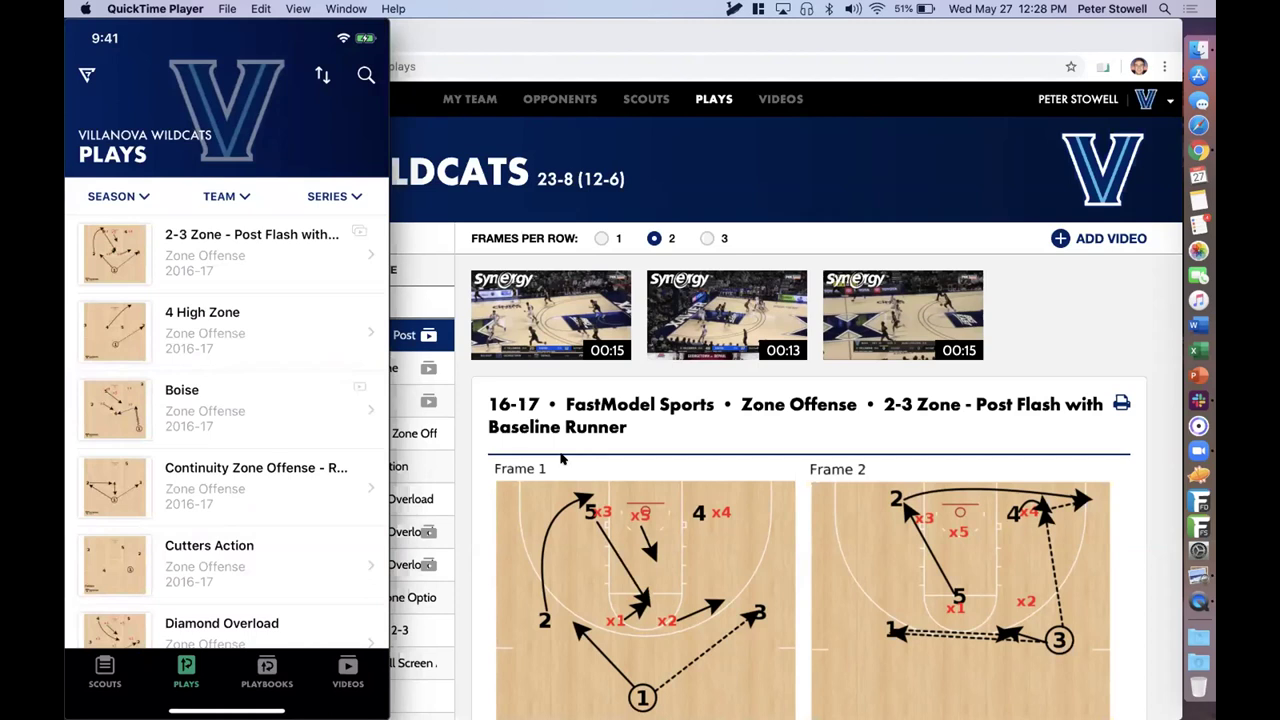
left_click(561, 457)
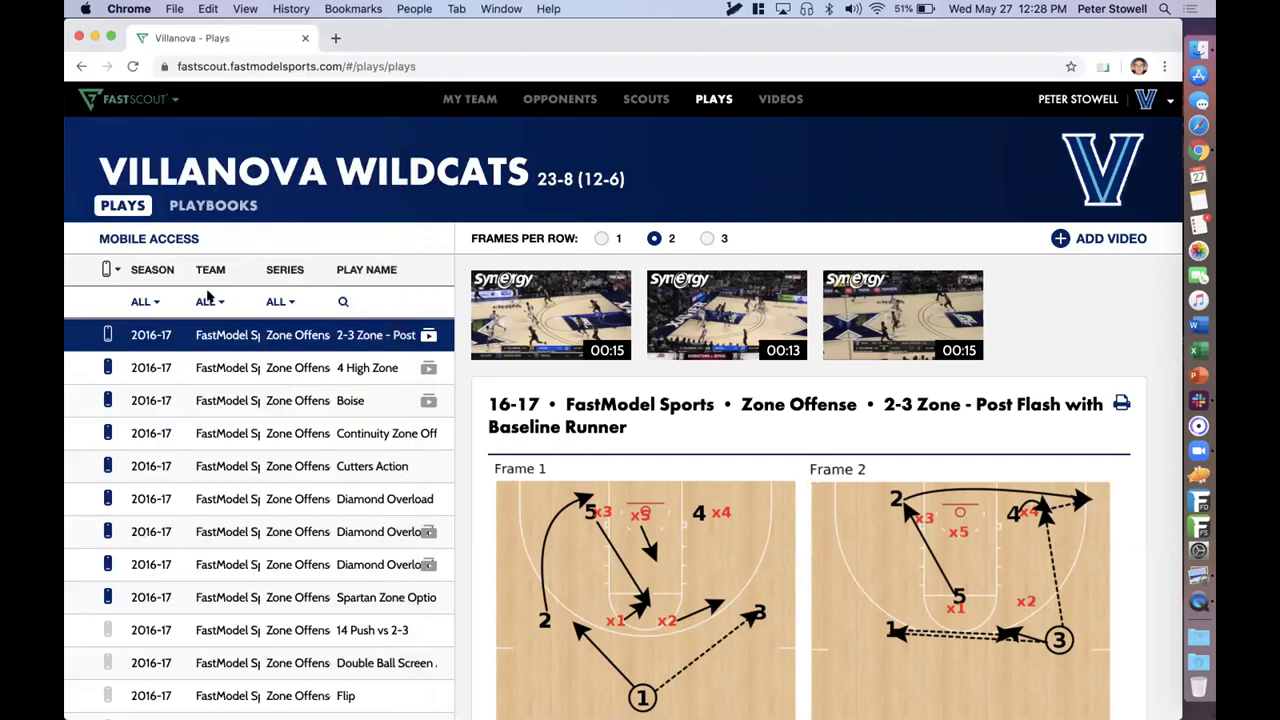
left_click(107, 333)
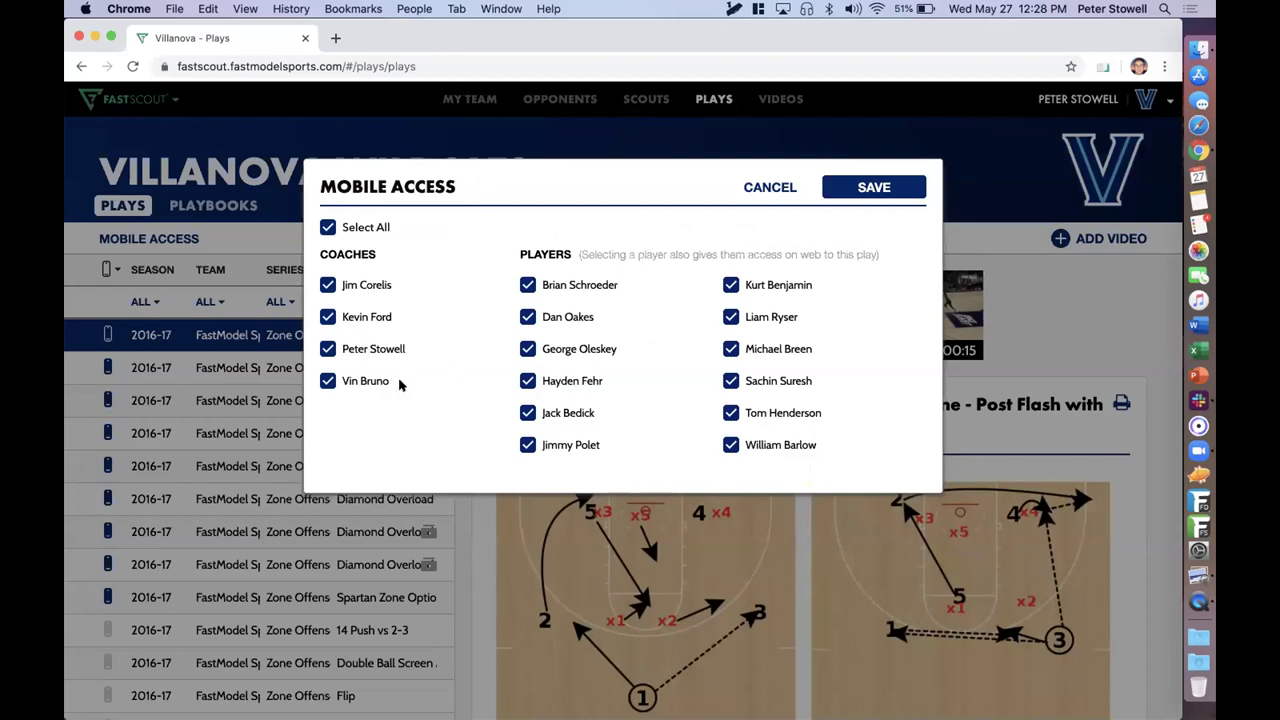
left_click(770, 188)
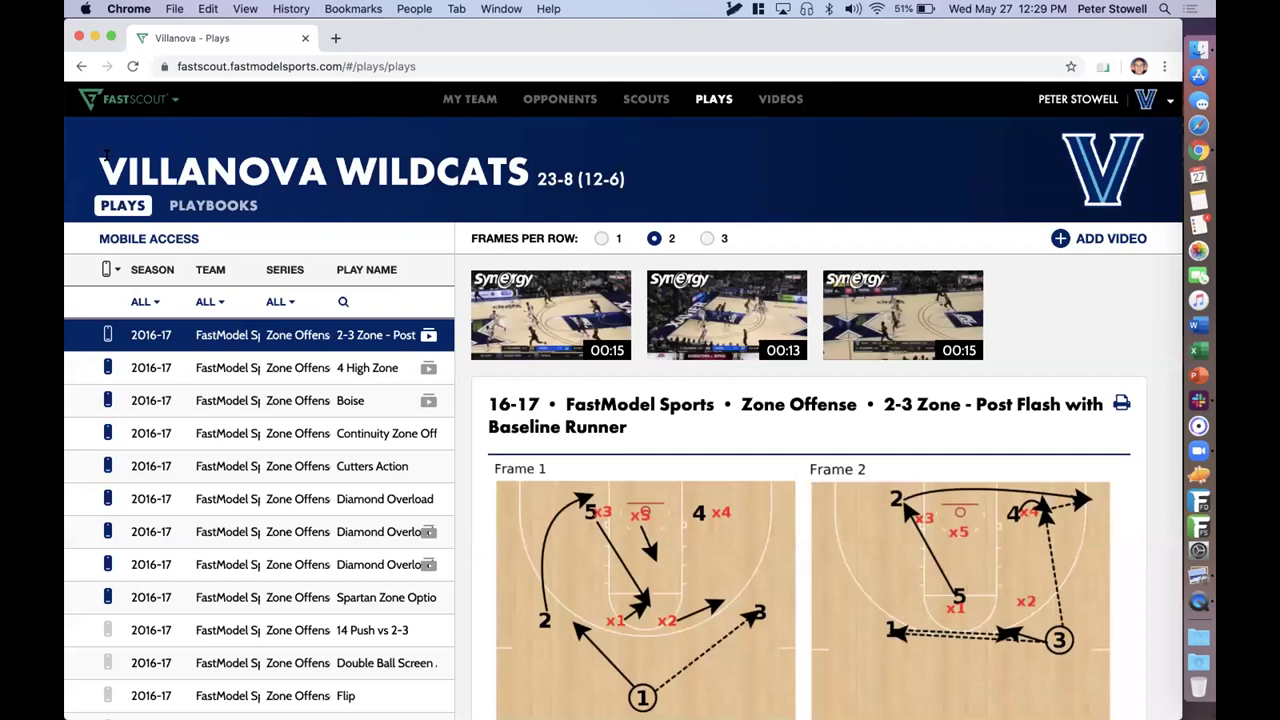
Open the team's playbooks and look through the Zone Offense playbook's table of contents and first play diagrams
left_click(216, 206)
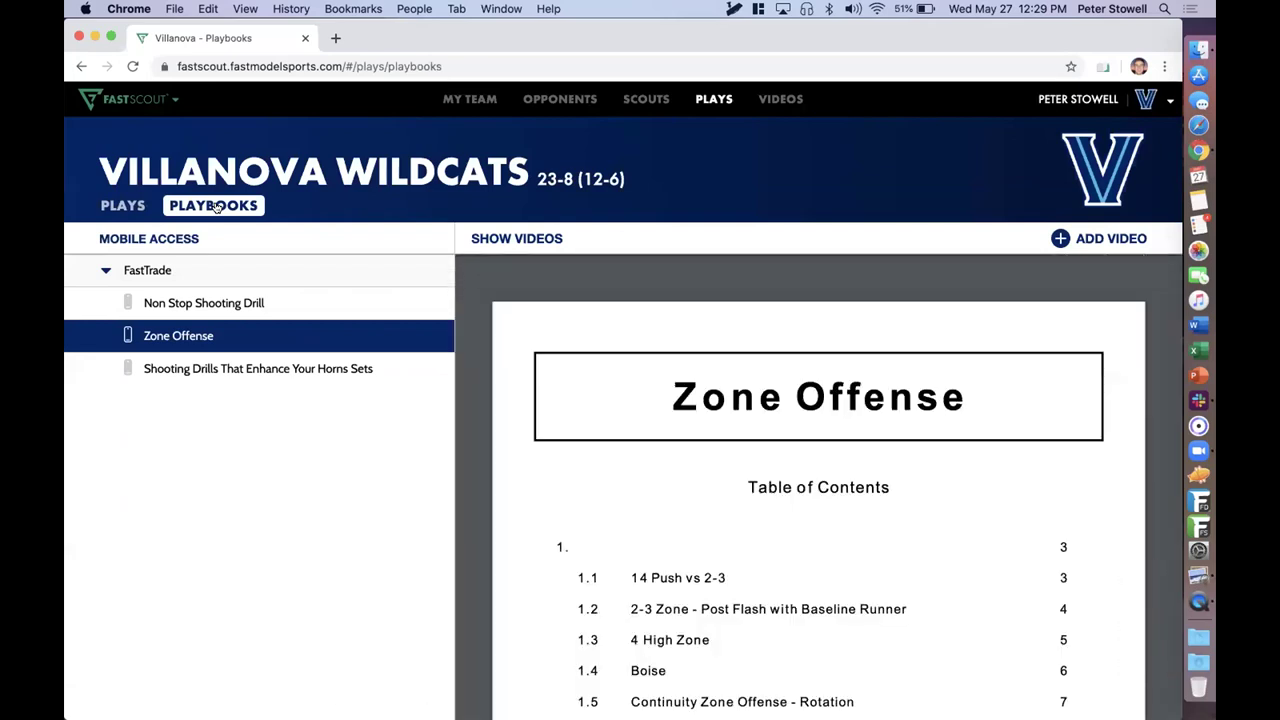
scroll(769, 571, "down", 10)
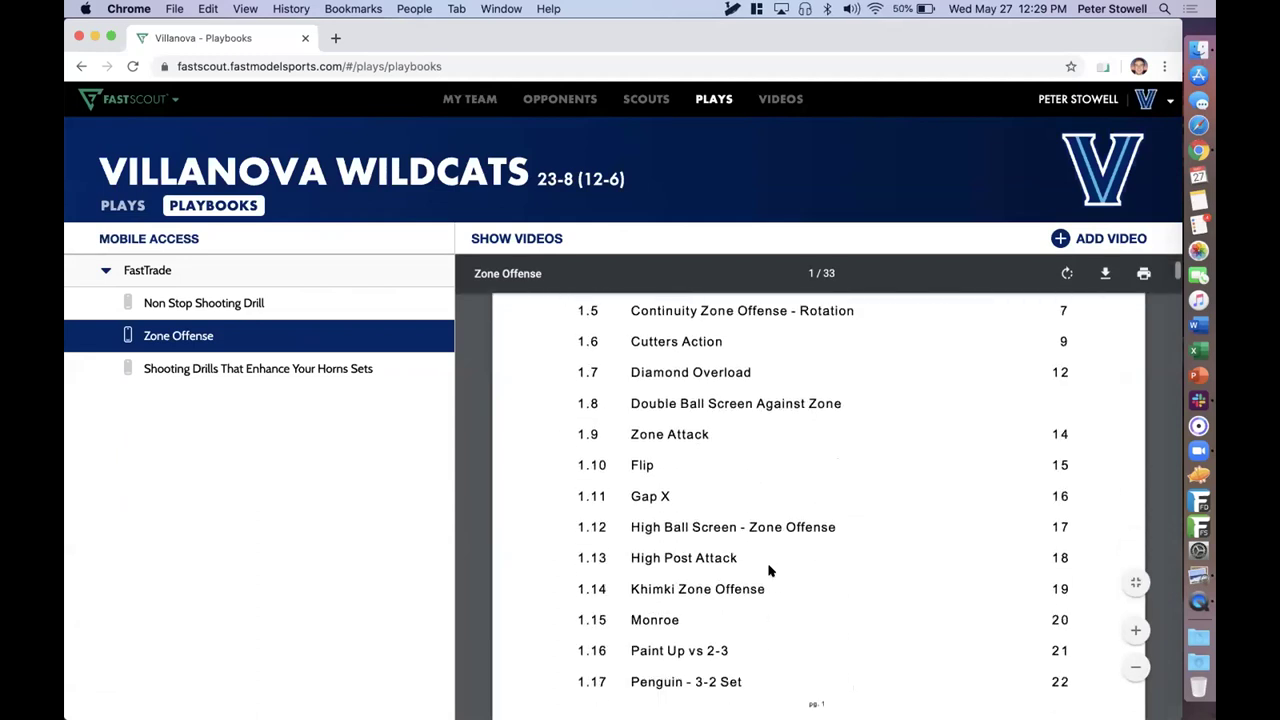
scroll(769, 571, "down", 10)
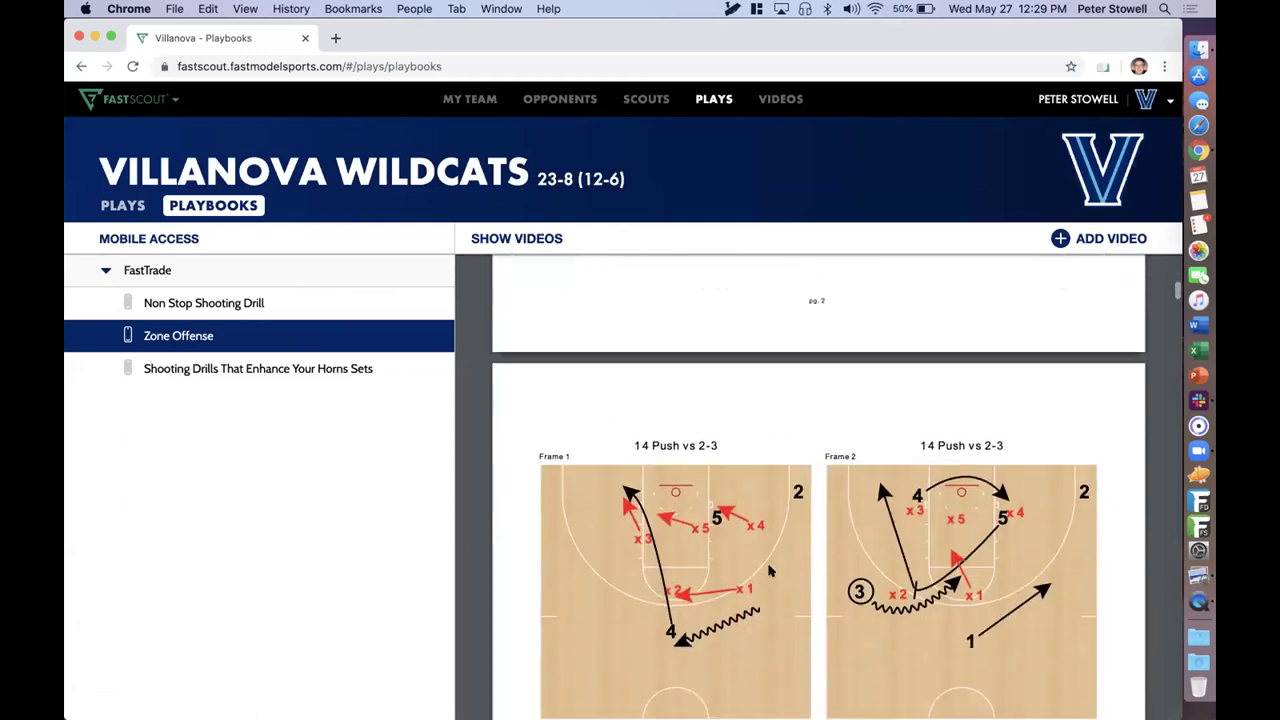
scroll(769, 571, "down", 10)
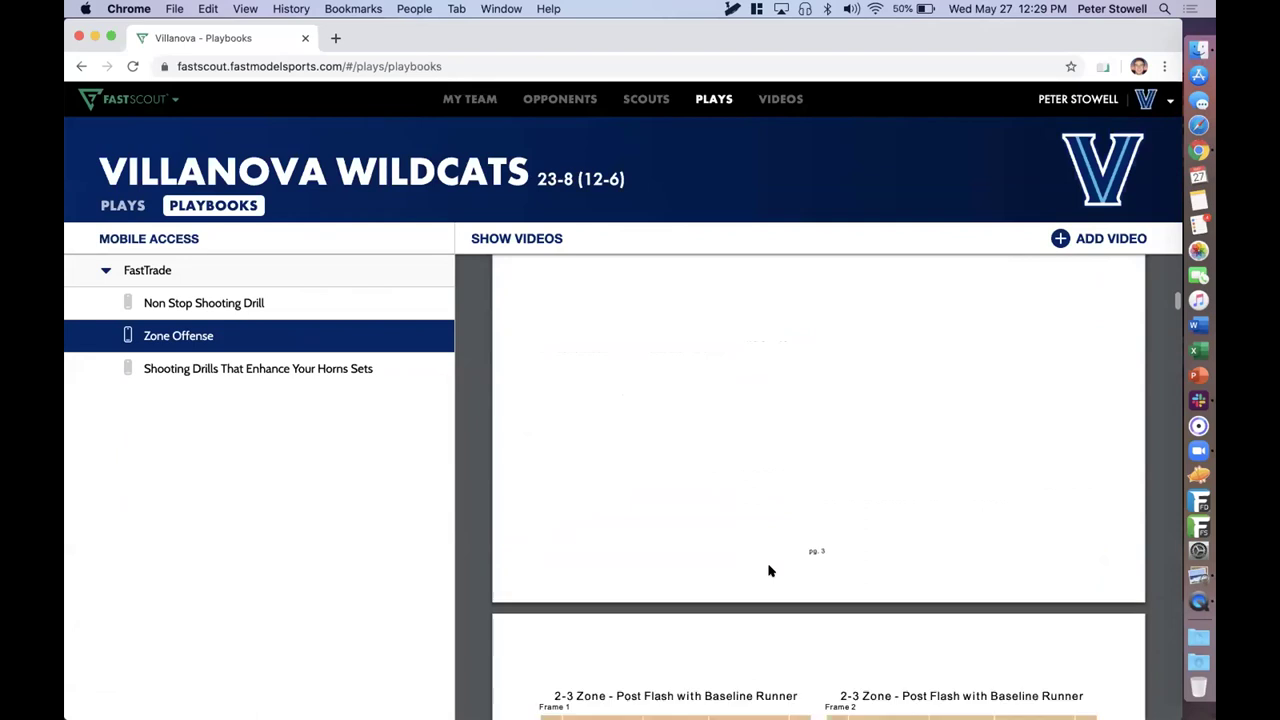
scroll(769, 571, "down", 2)
scroll(769, 571, "up", 20)
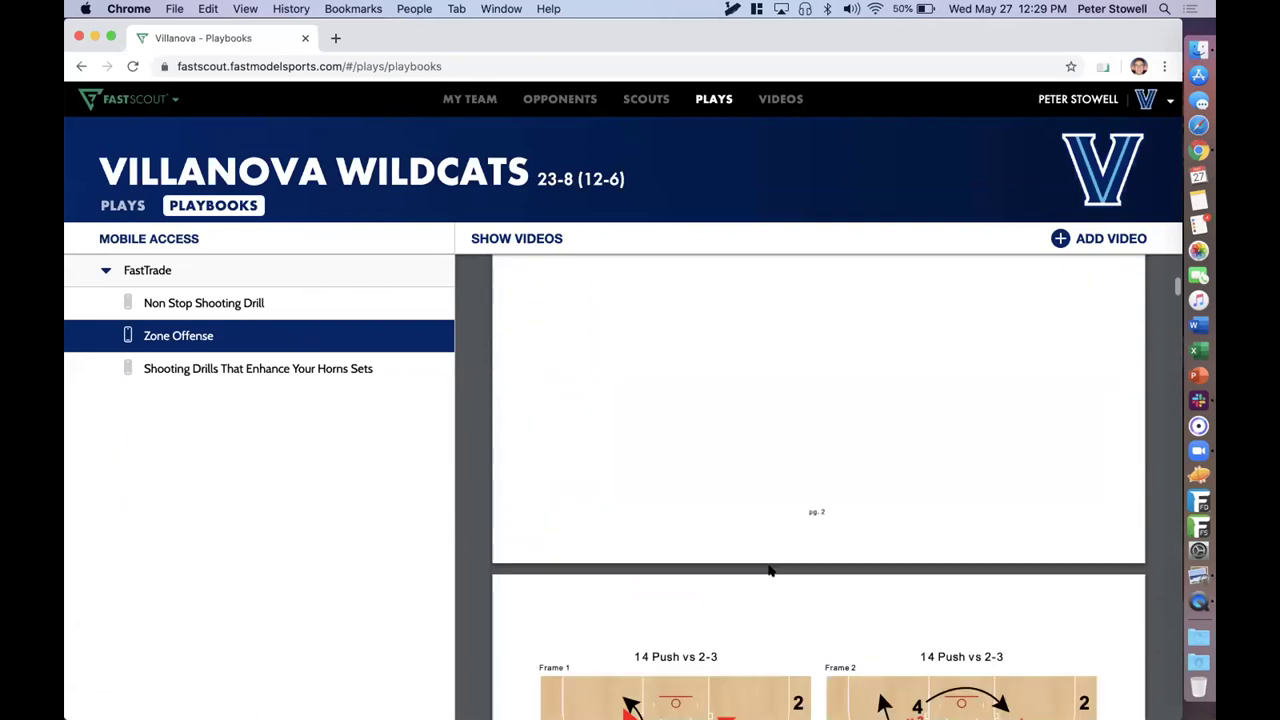
scroll(769, 571, "up", 3)
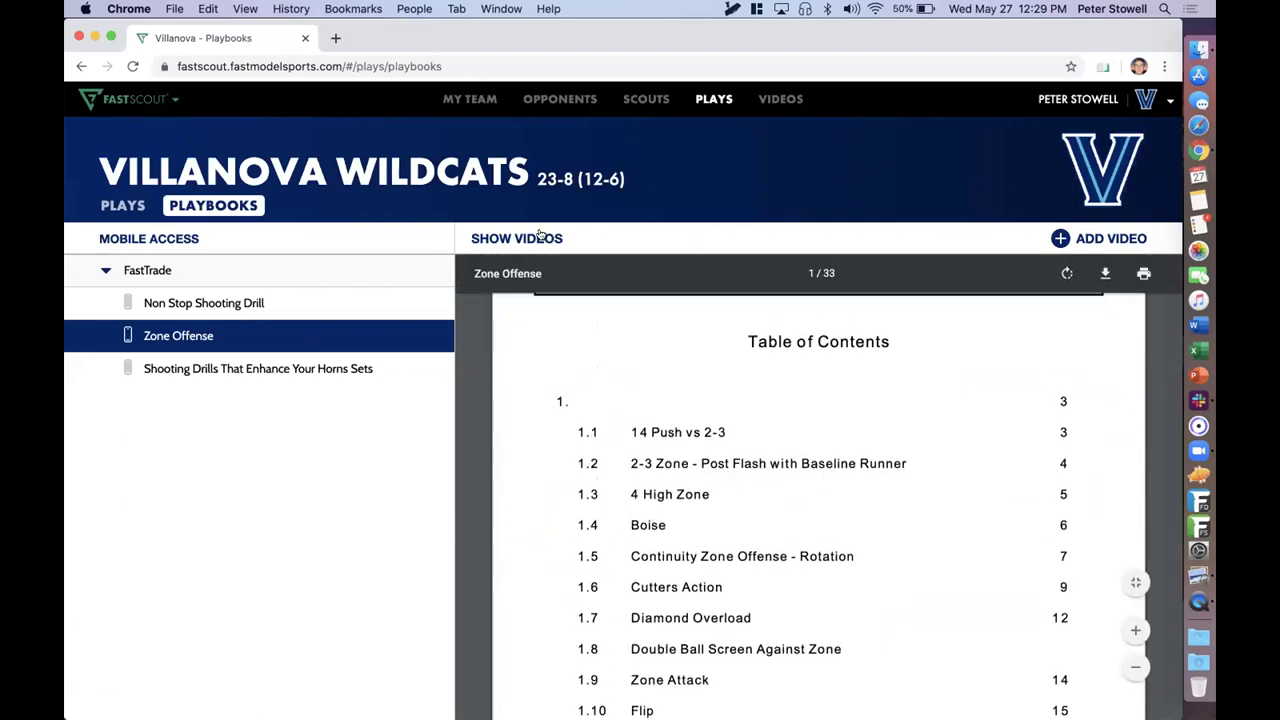
Add the first two Special Situations clips from Synergy's Villanova Scout edit to the Zone Offense playbook
left_click(540, 236)
left_click(1097, 246)
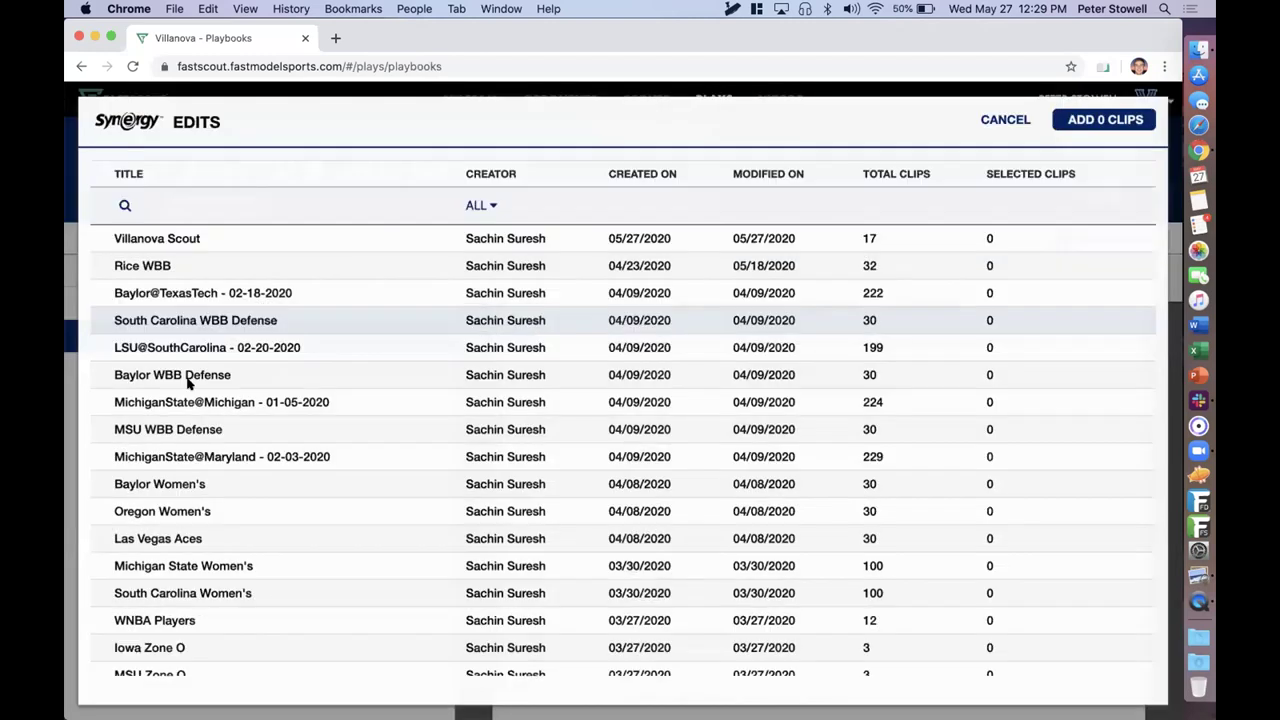
left_click(158, 239)
left_click(111, 368)
left_click(111, 398)
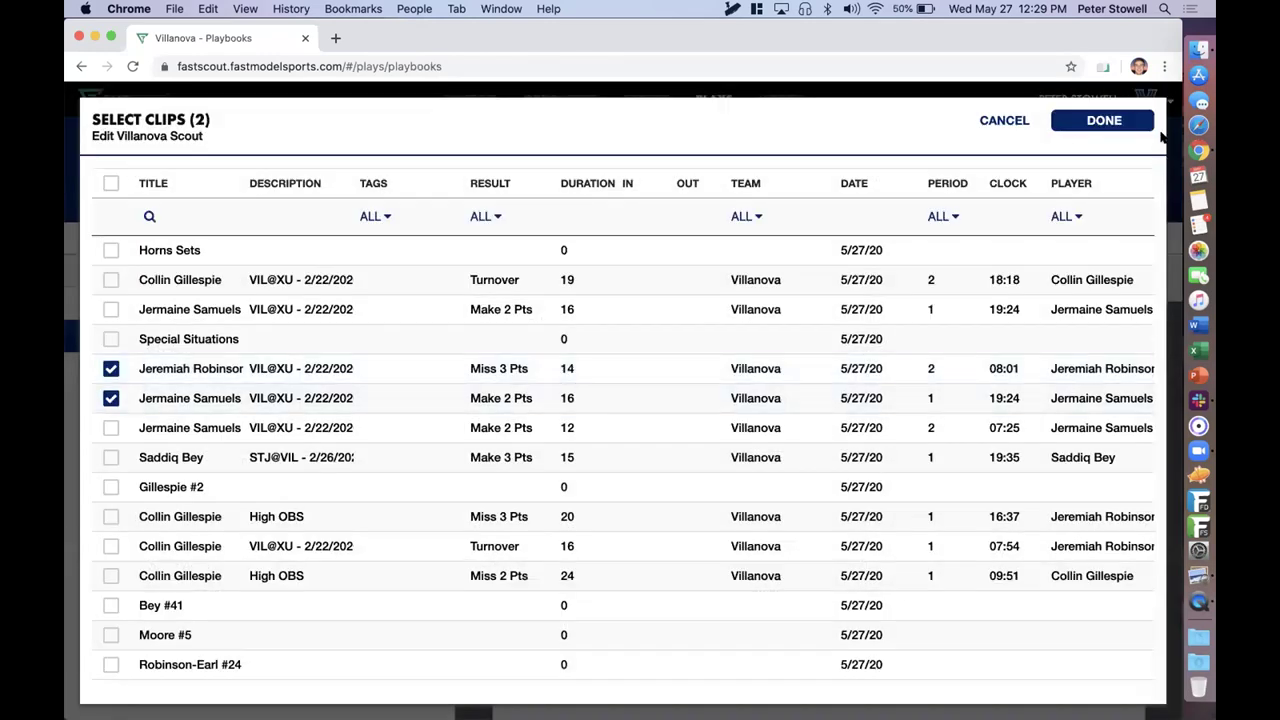
left_click(1103, 120)
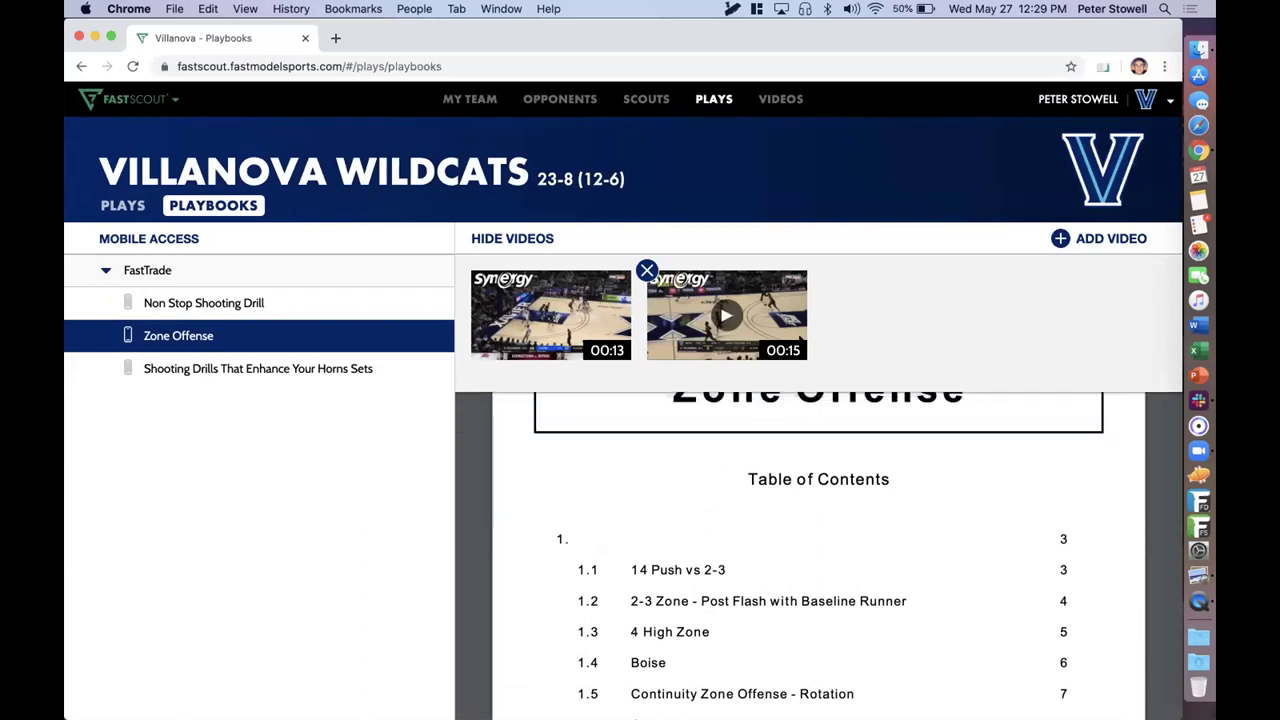
Show the Zone Offense playbook and its clips on the mirrored phone in QuickTime Player, and hide the playbook's videos back in Chrome
left_click(1199, 600)
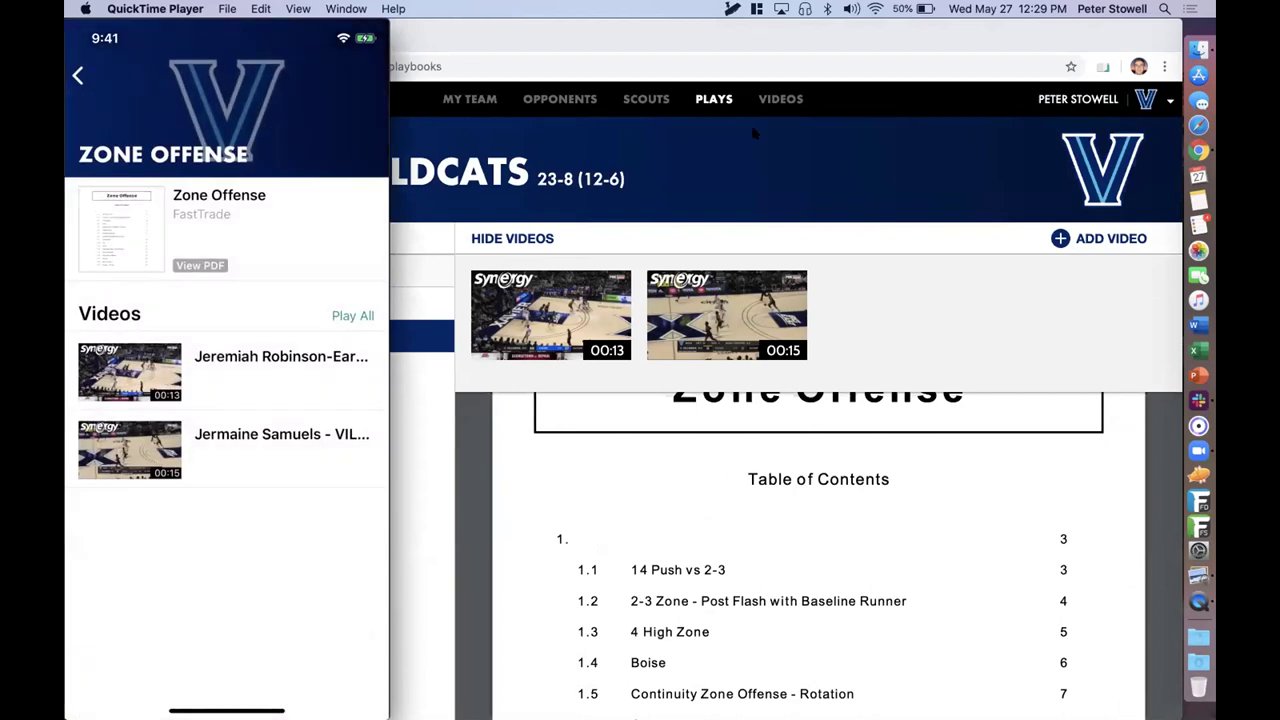
left_click(762, 146)
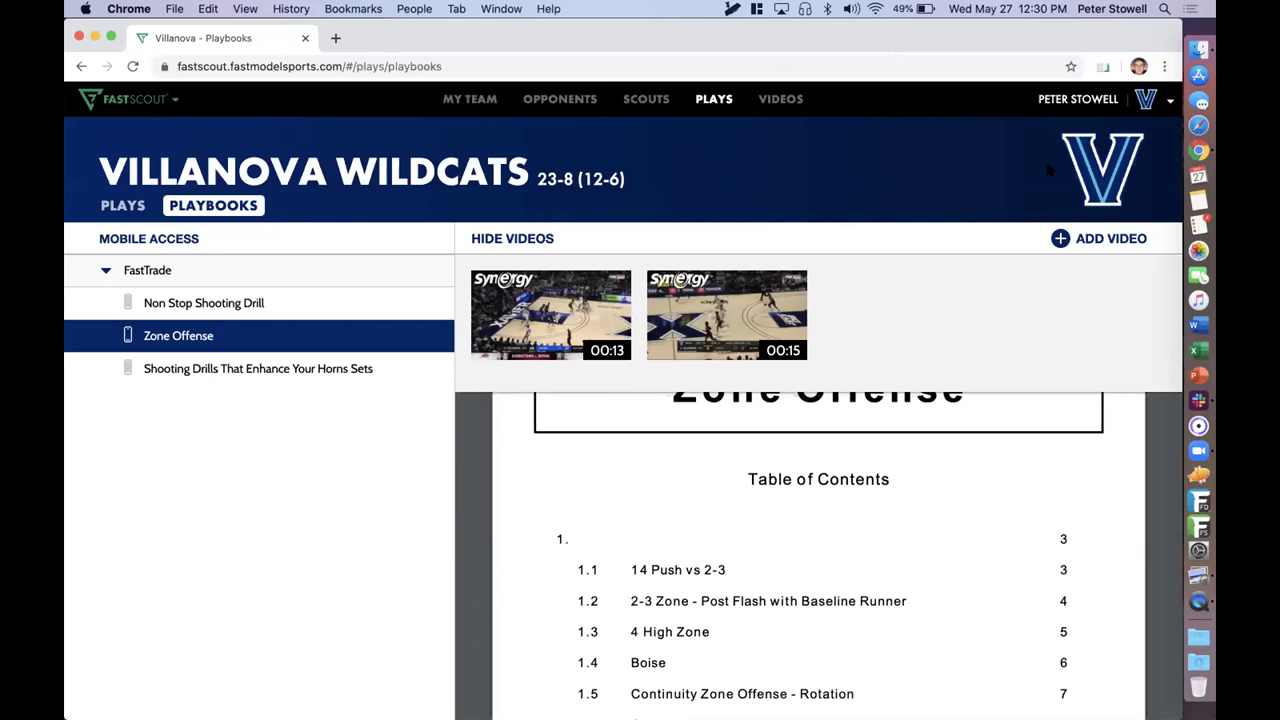
left_click(538, 239)
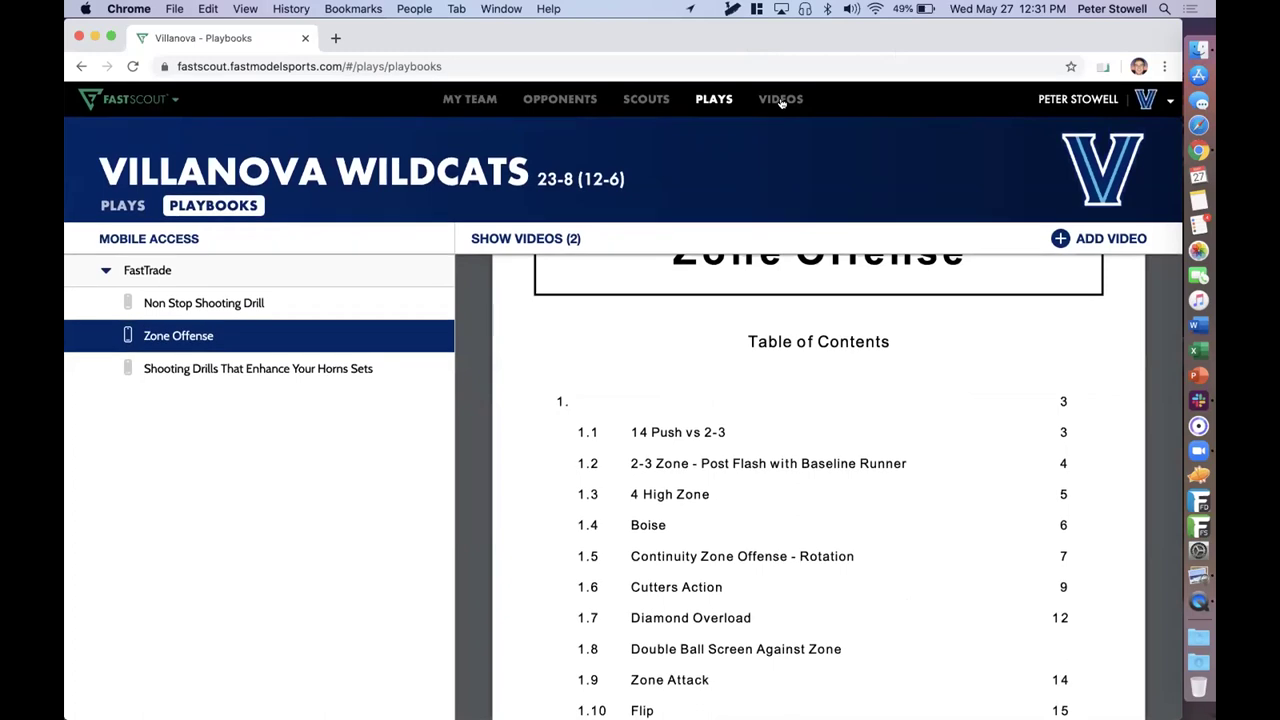
Open the team's video library and review the mobile access of the first video without changing it
left_click(782, 100)
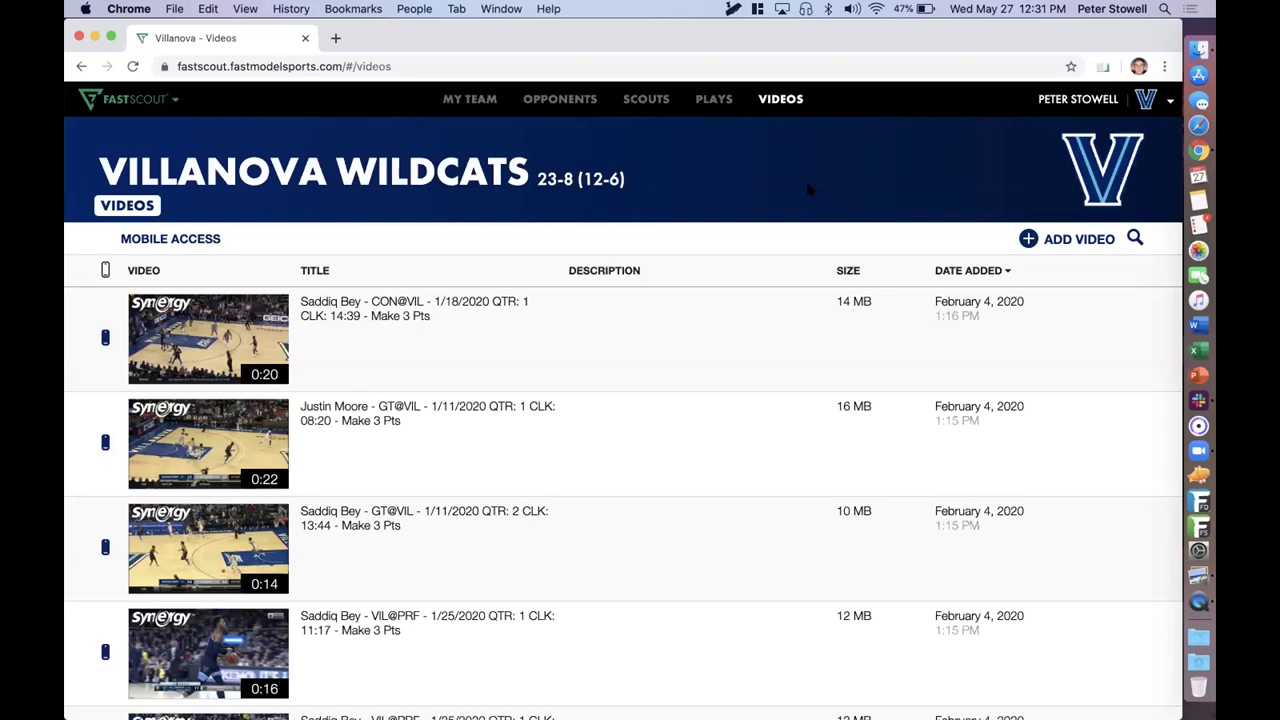
left_click(1062, 238)
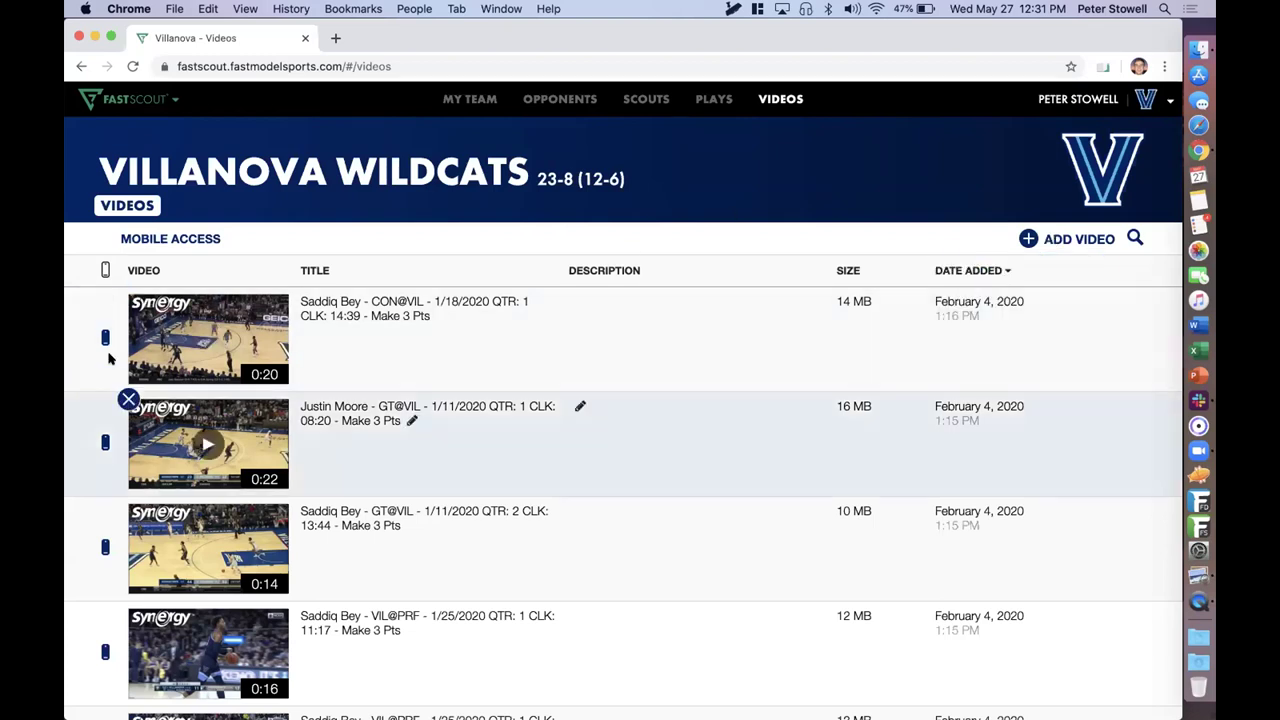
left_click(105, 338)
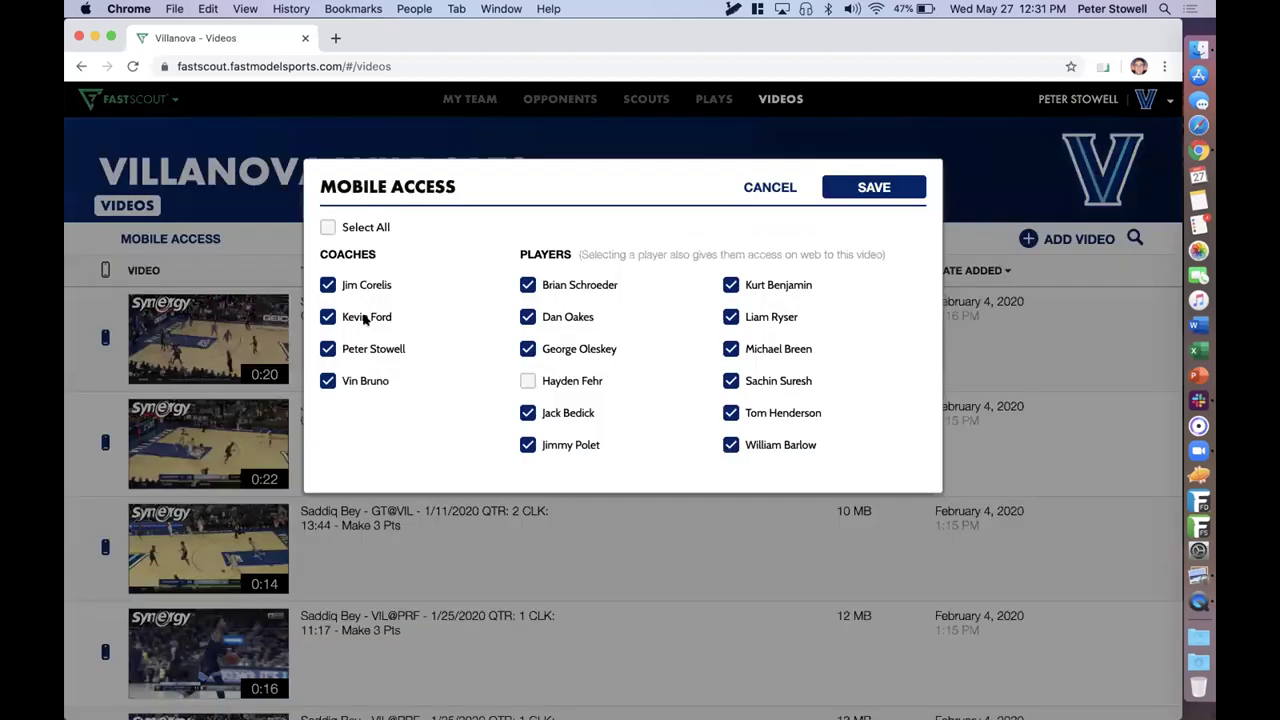
left_click(777, 189)
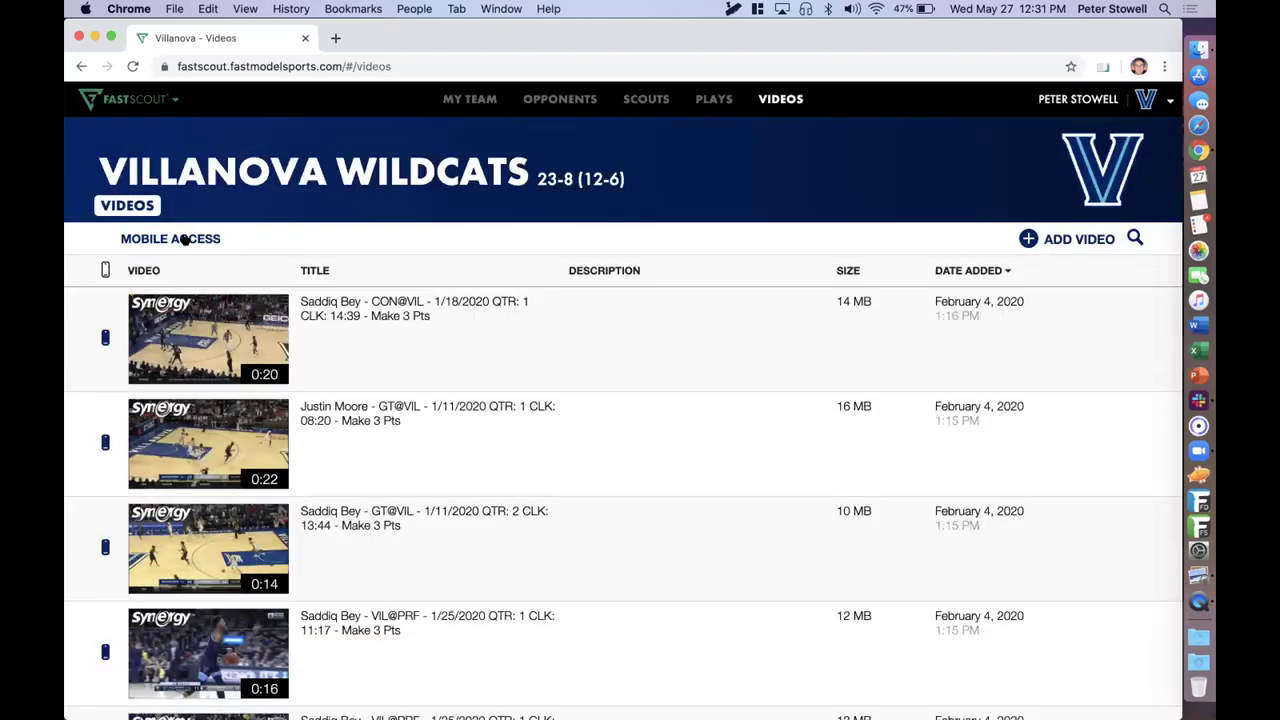
Select the first two videos for bulk mobile access, review their shared coach and player permissions, and cancel without saving
left_click(185, 240)
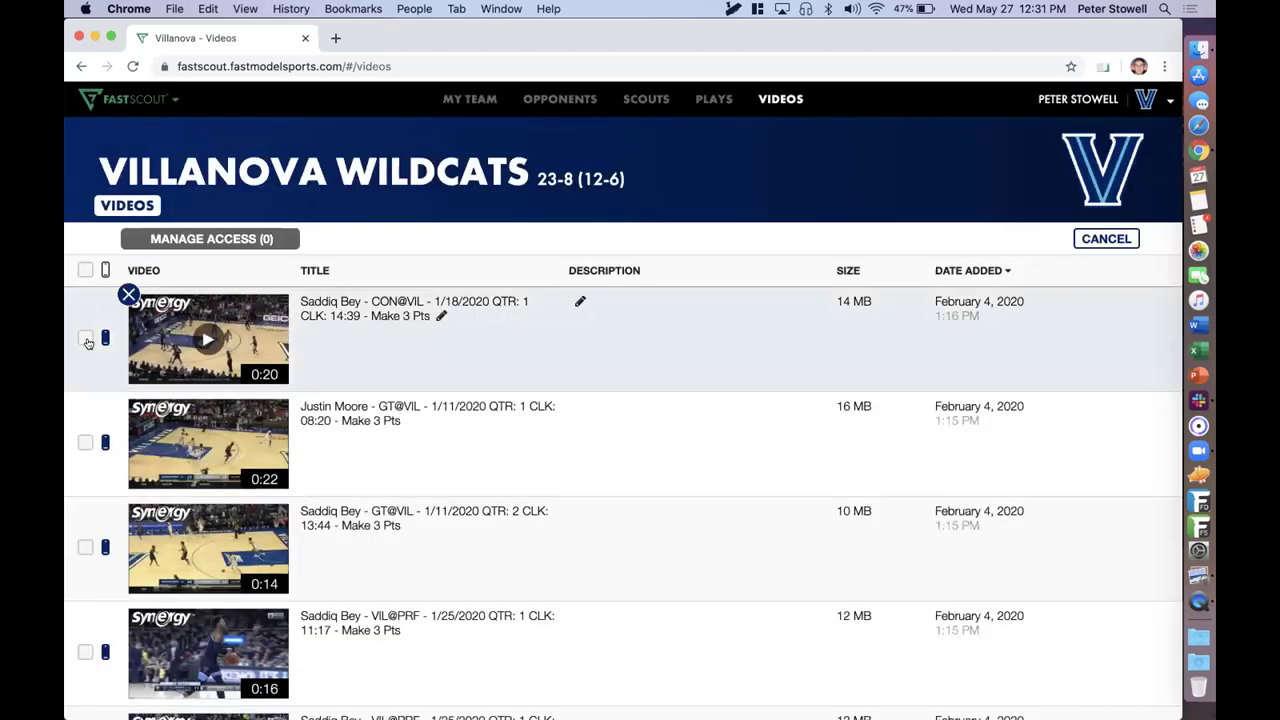
left_click(86, 340)
left_click(85, 442)
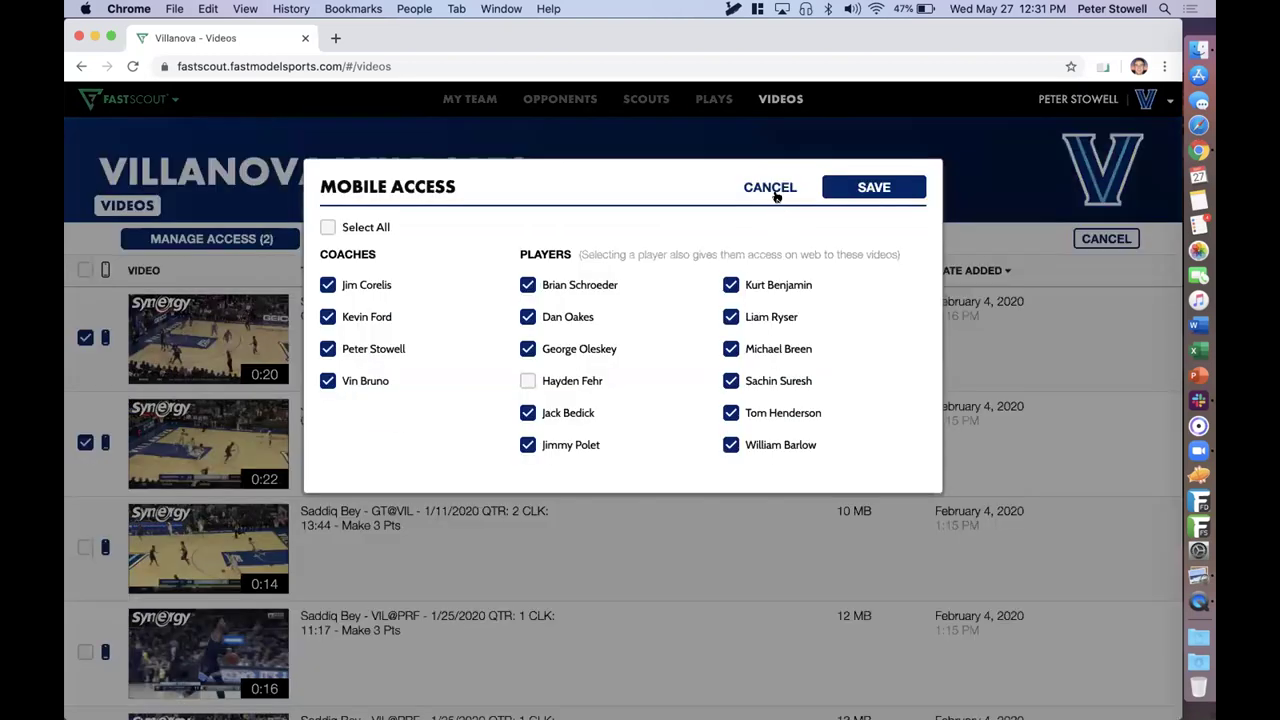
left_click(775, 196)
left_click(1100, 240)
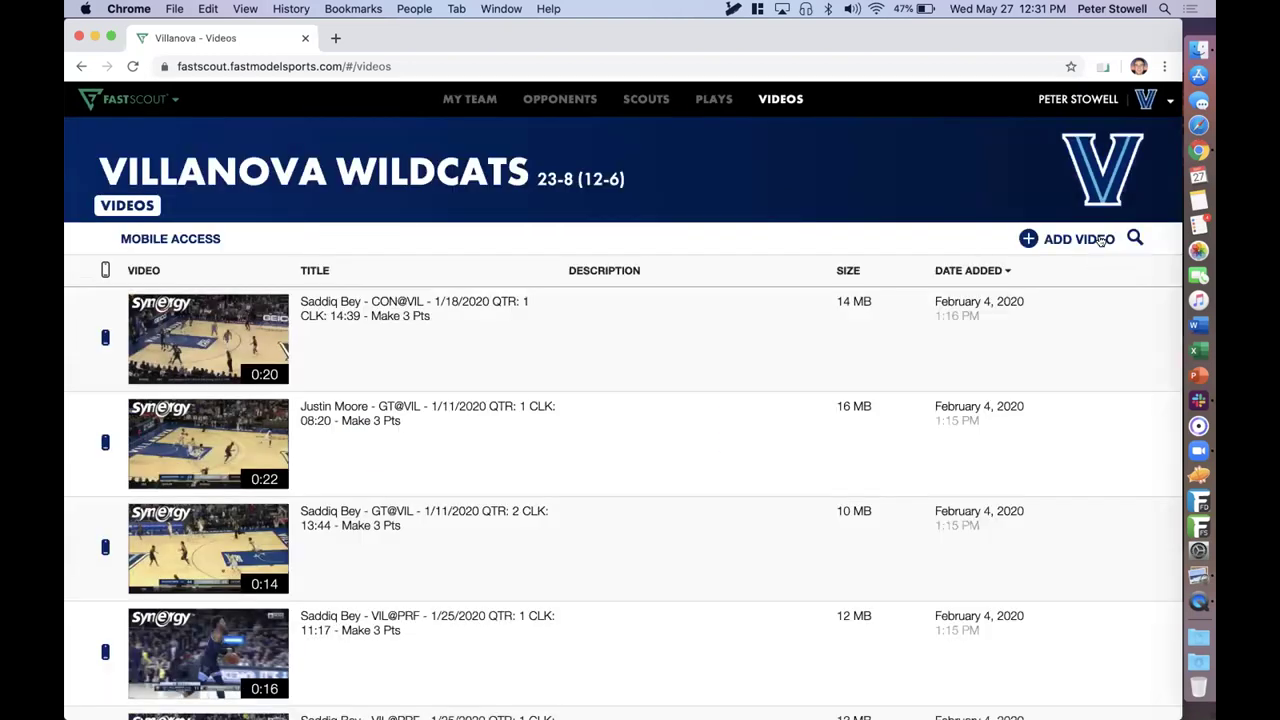
Switch to QuickTime Player and show the team's video library on the mirrored phone
left_click(1199, 600)
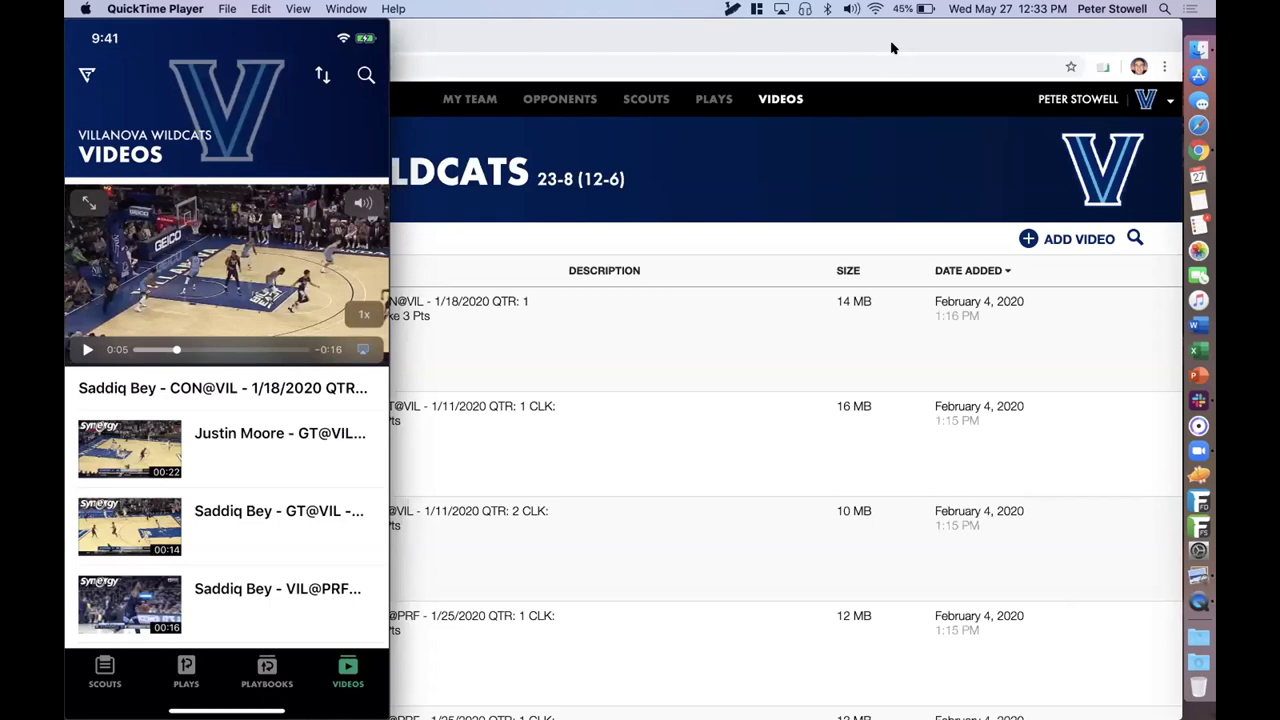
mouse_move(202, 37)
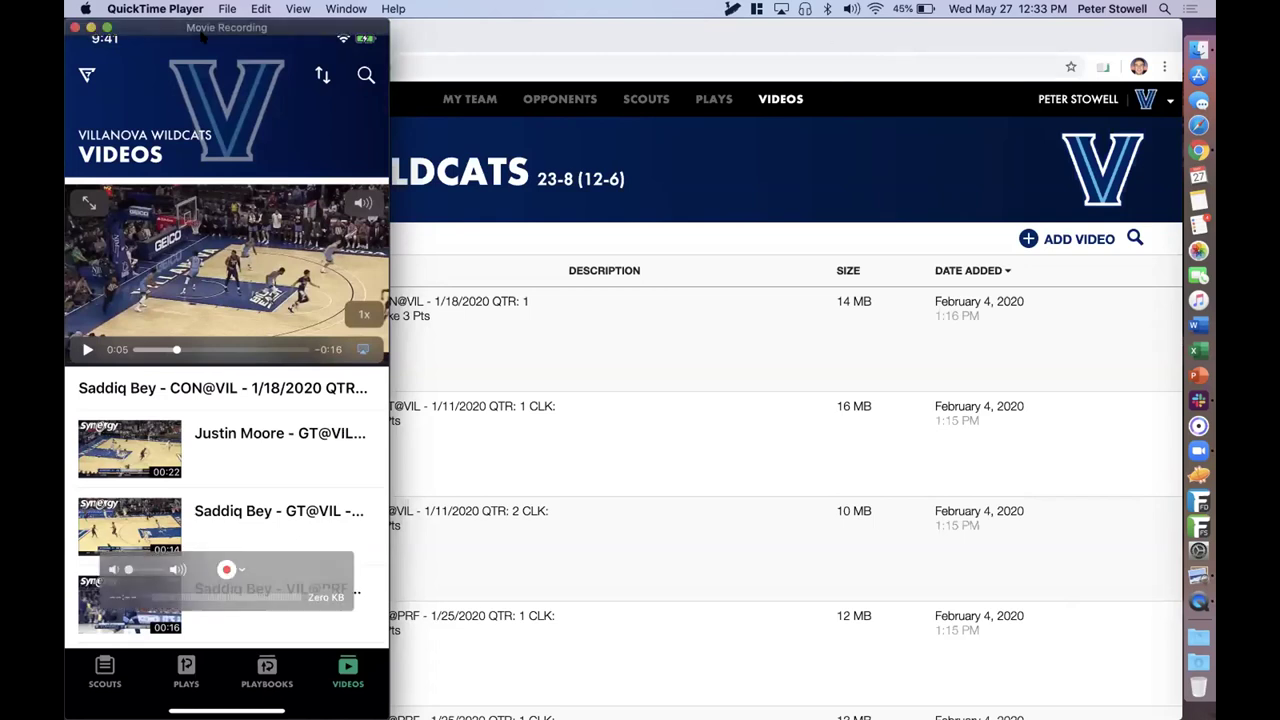